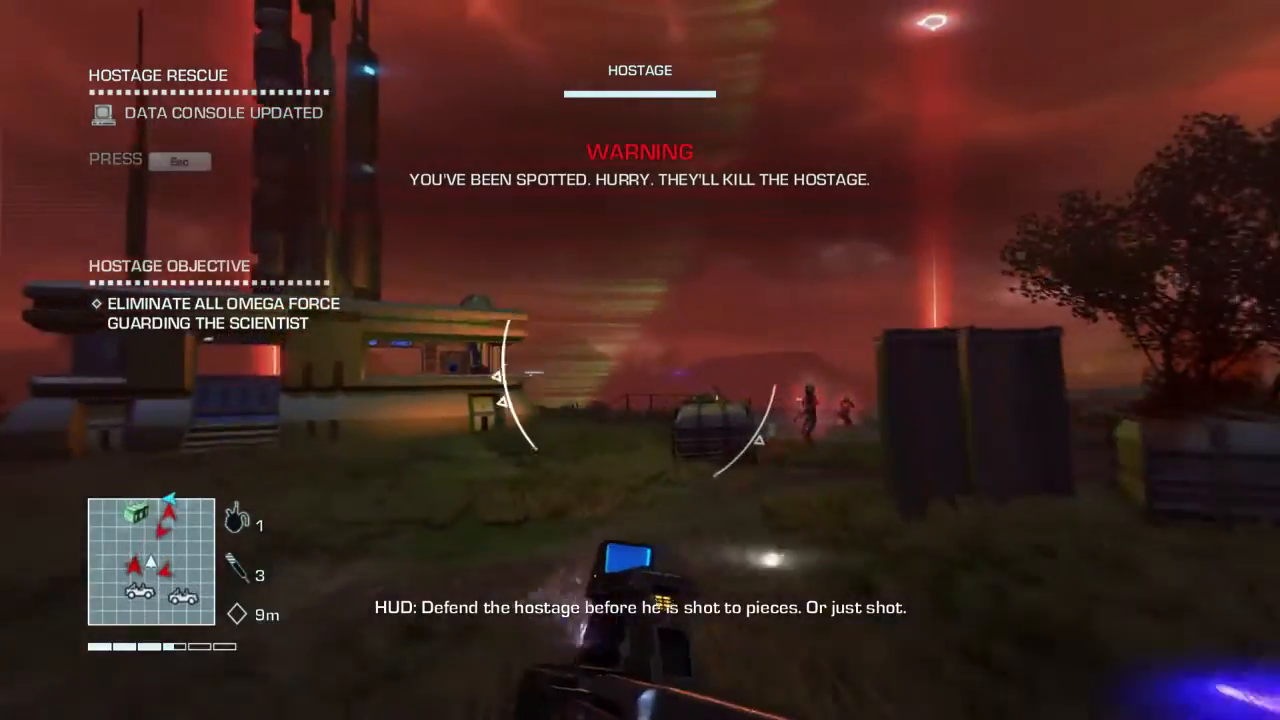
key(w)
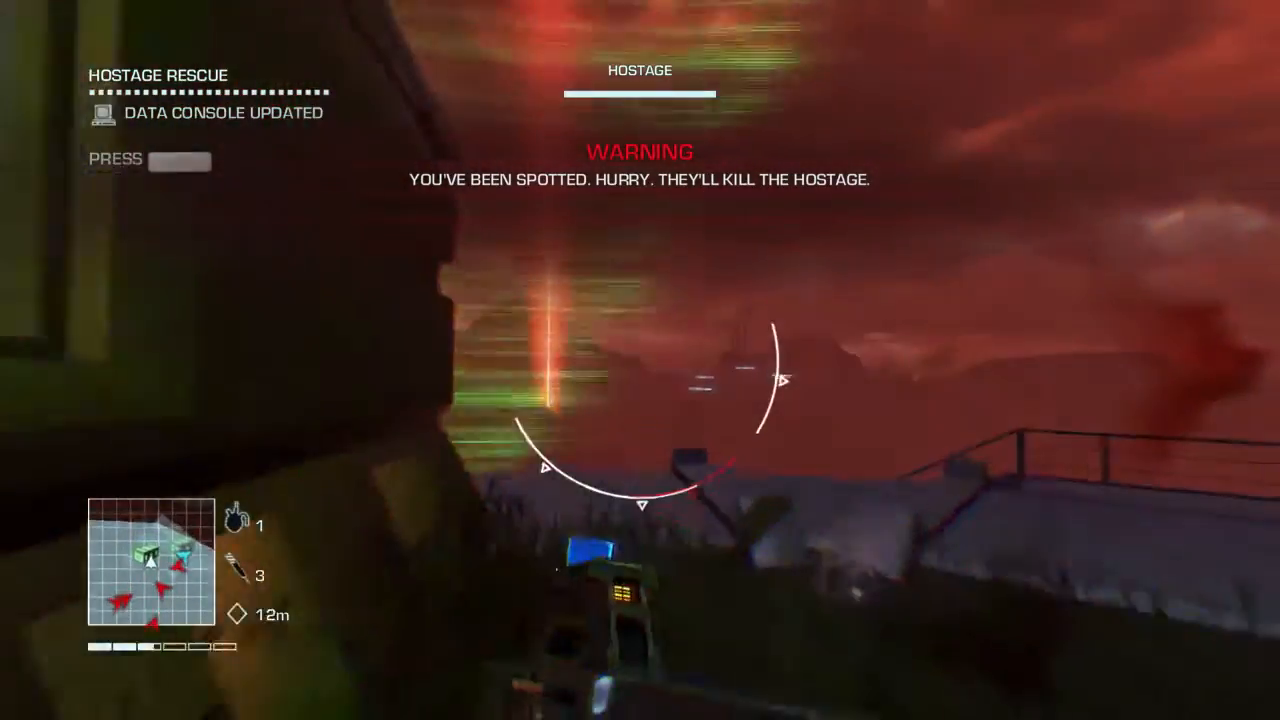
key(r)
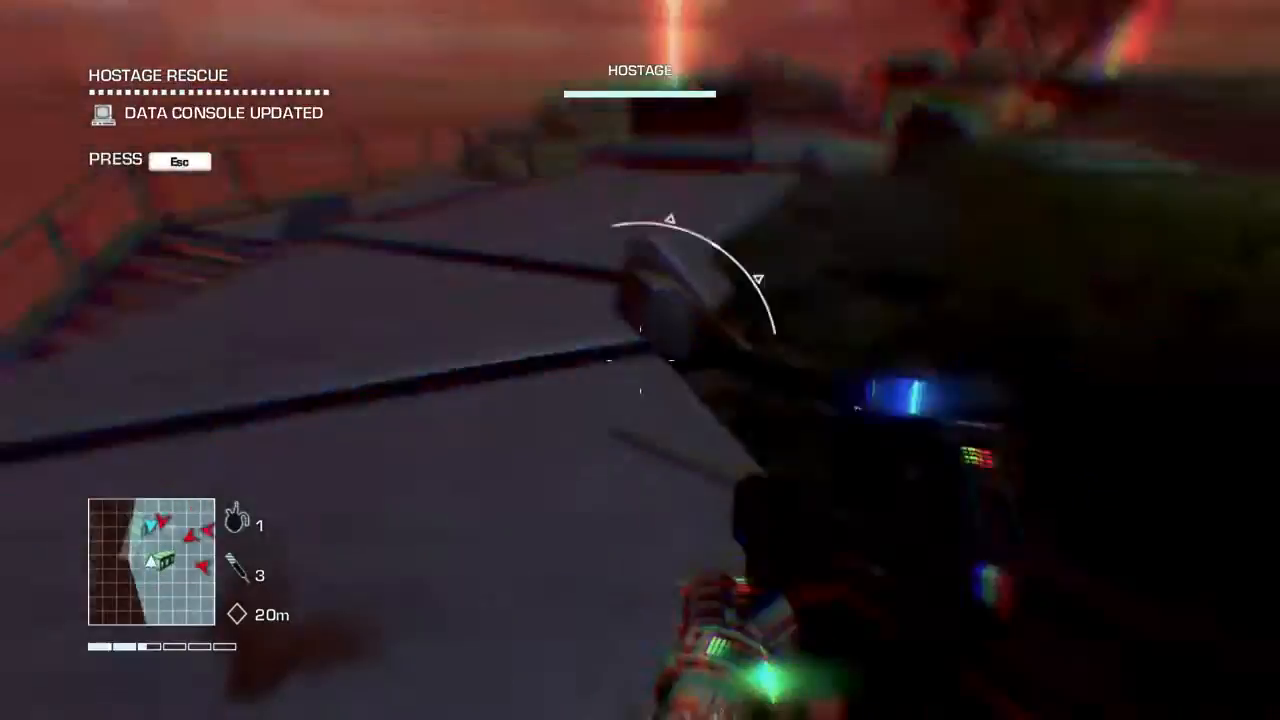
key(a)
key(w)
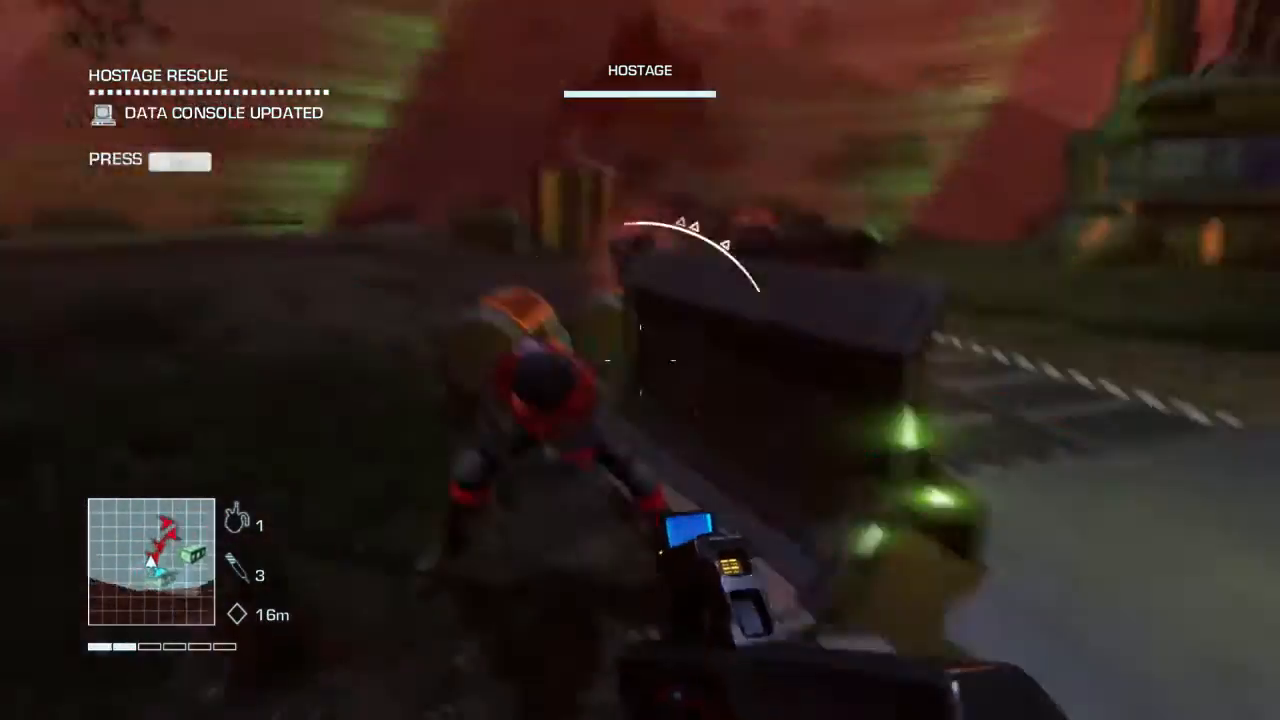
click(640, 360)
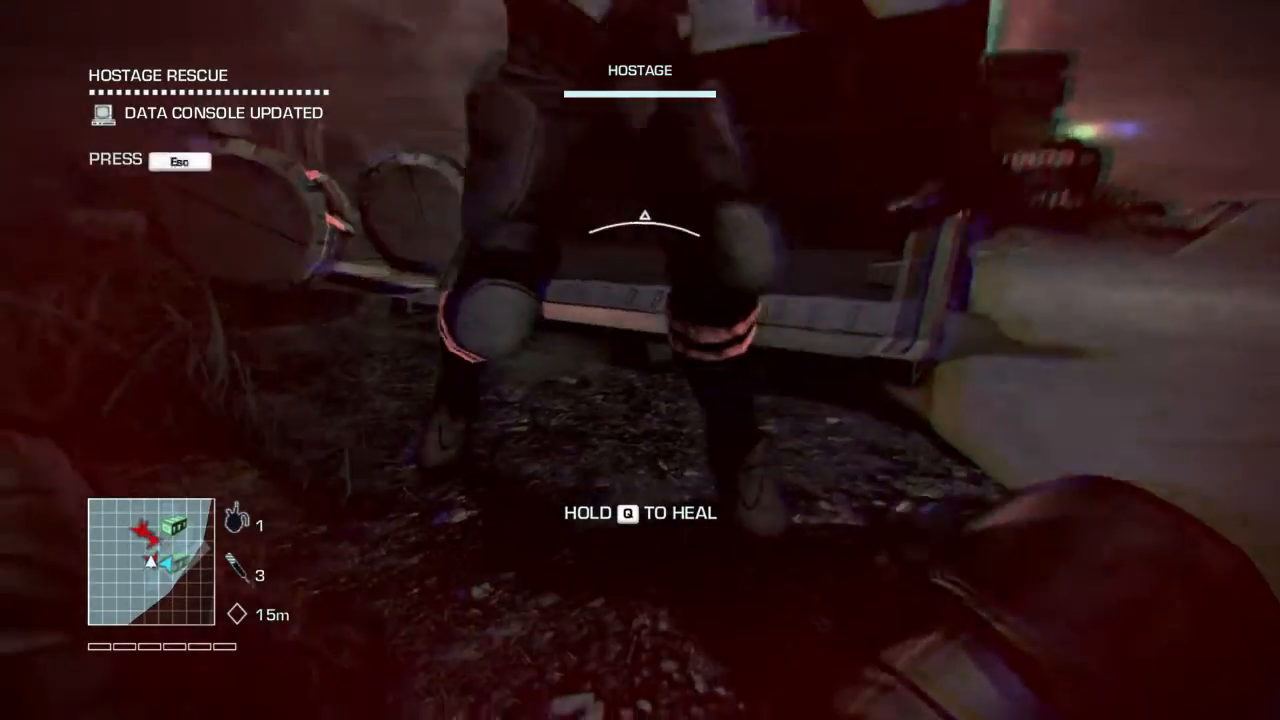
key(f)
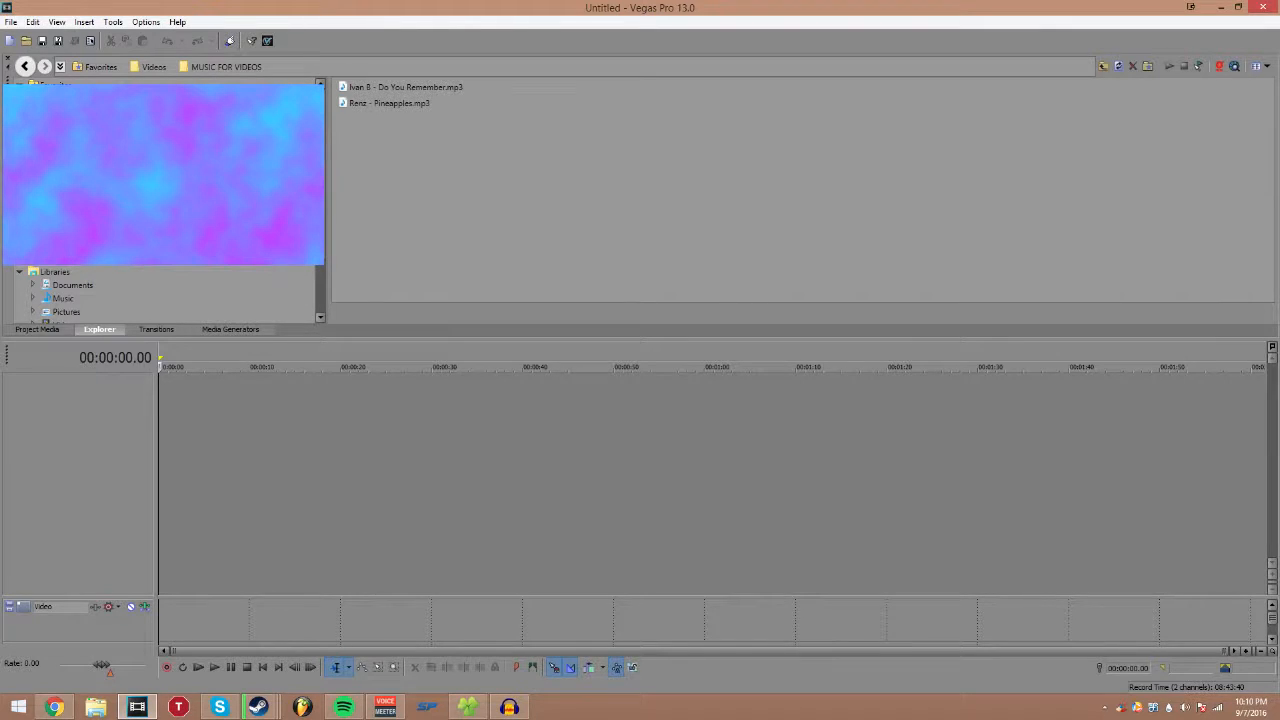
Step: Add the recording Desktop 08.30.2016 - 22.27.18.03 from the raw recordings Desktop folder to the empty timeline
click(467, 707)
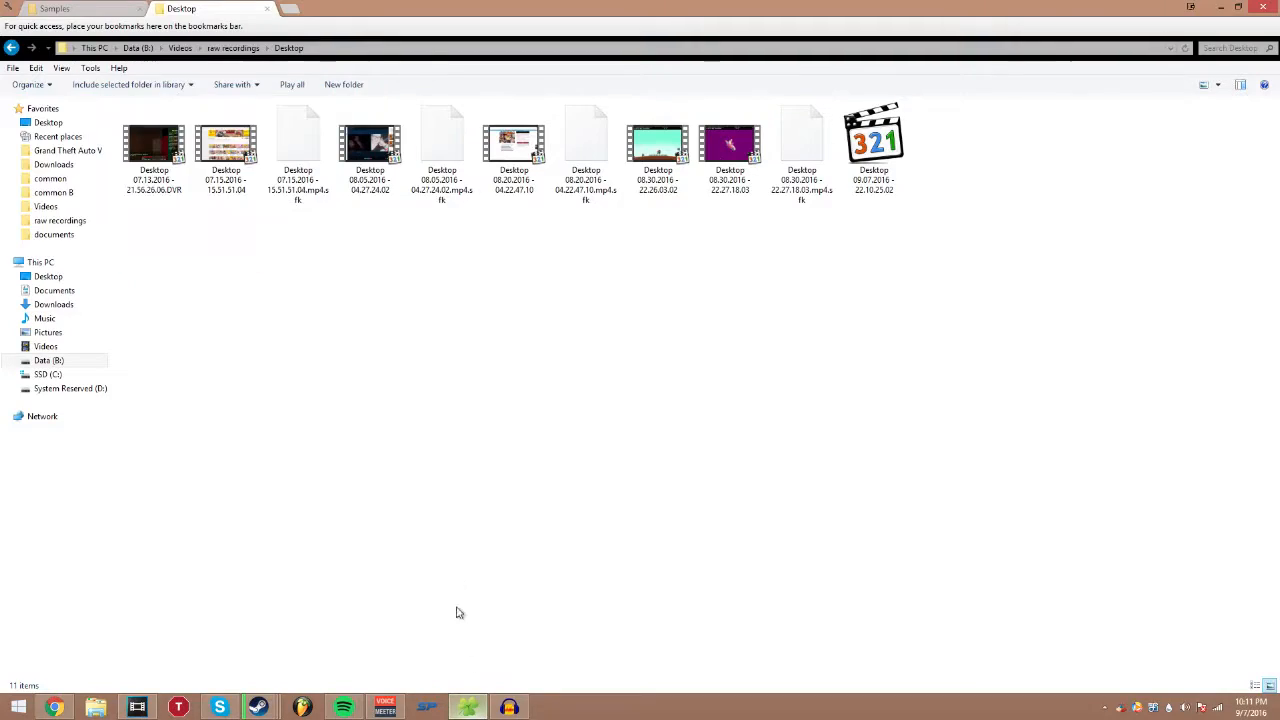
drag(740, 198, 210, 418)
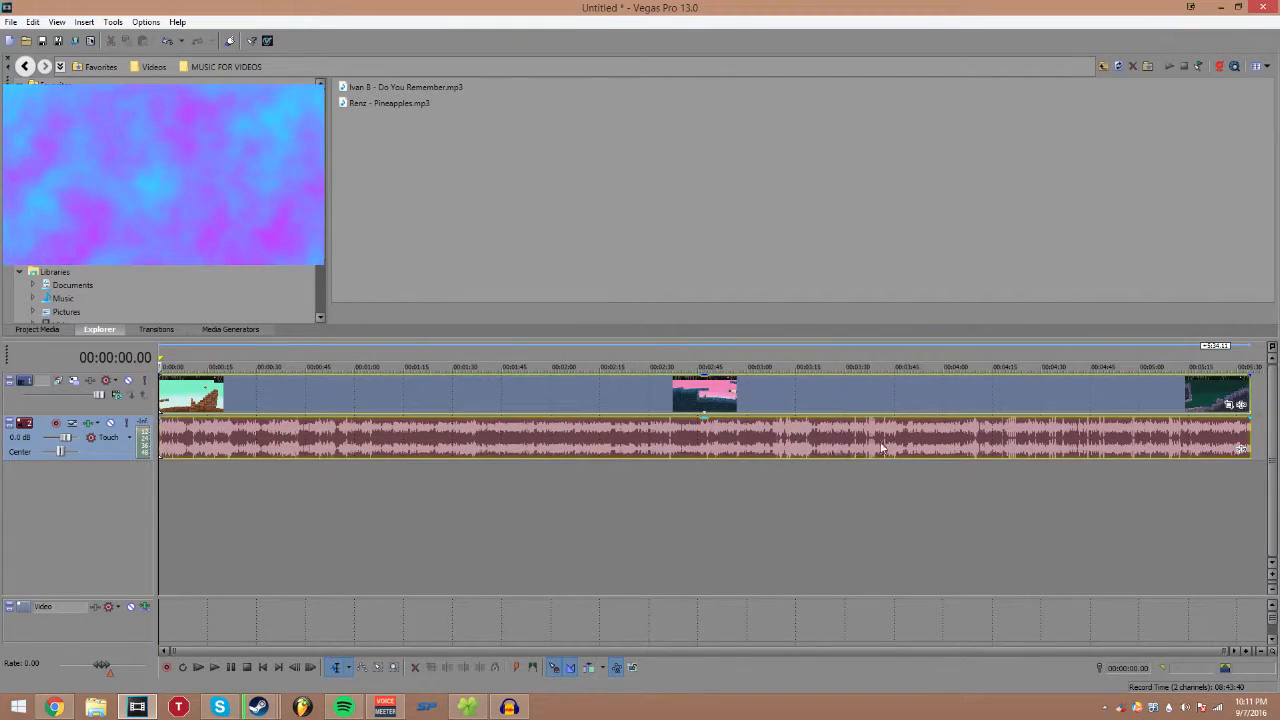
click(1203, 395)
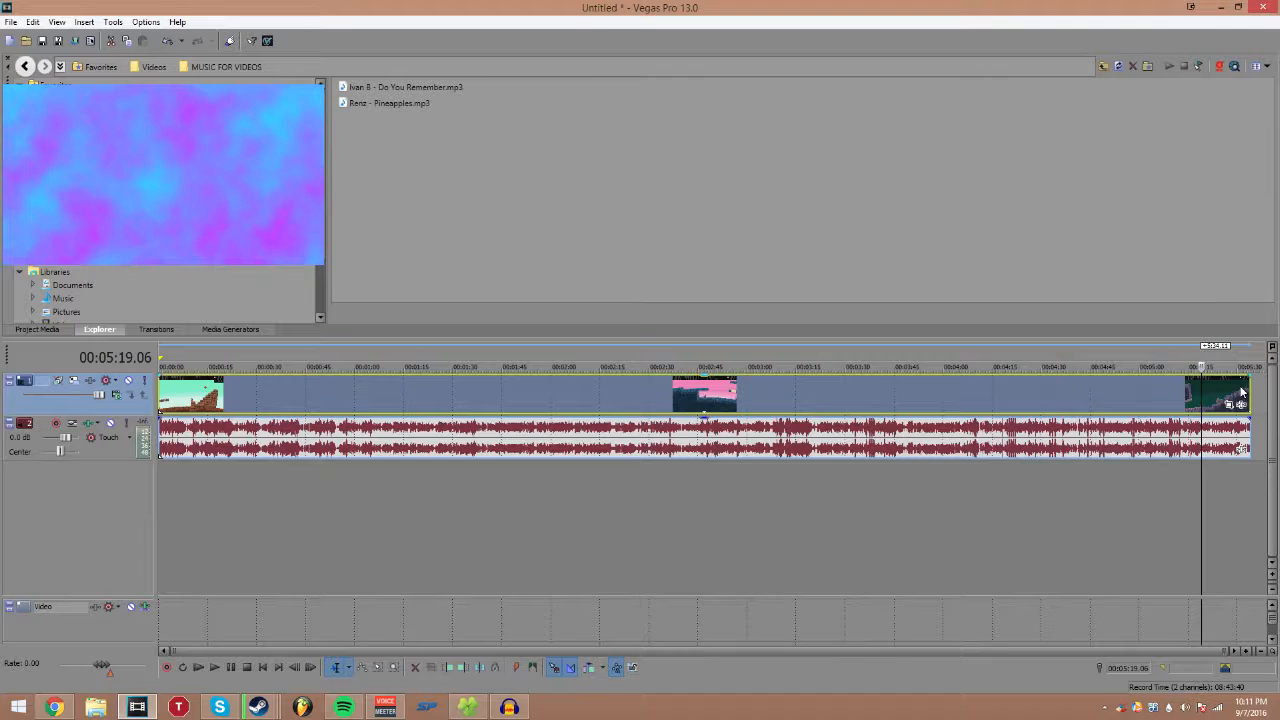
click(1241, 394)
click(989, 416)
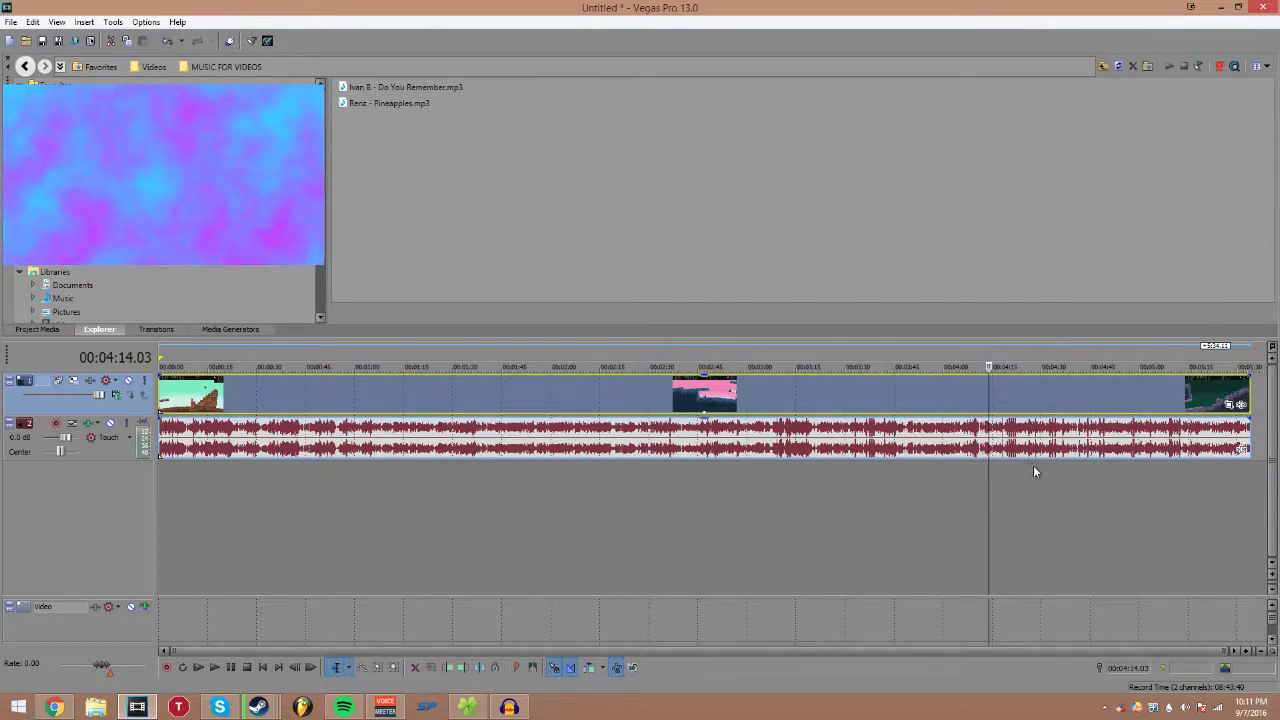
click(957, 541)
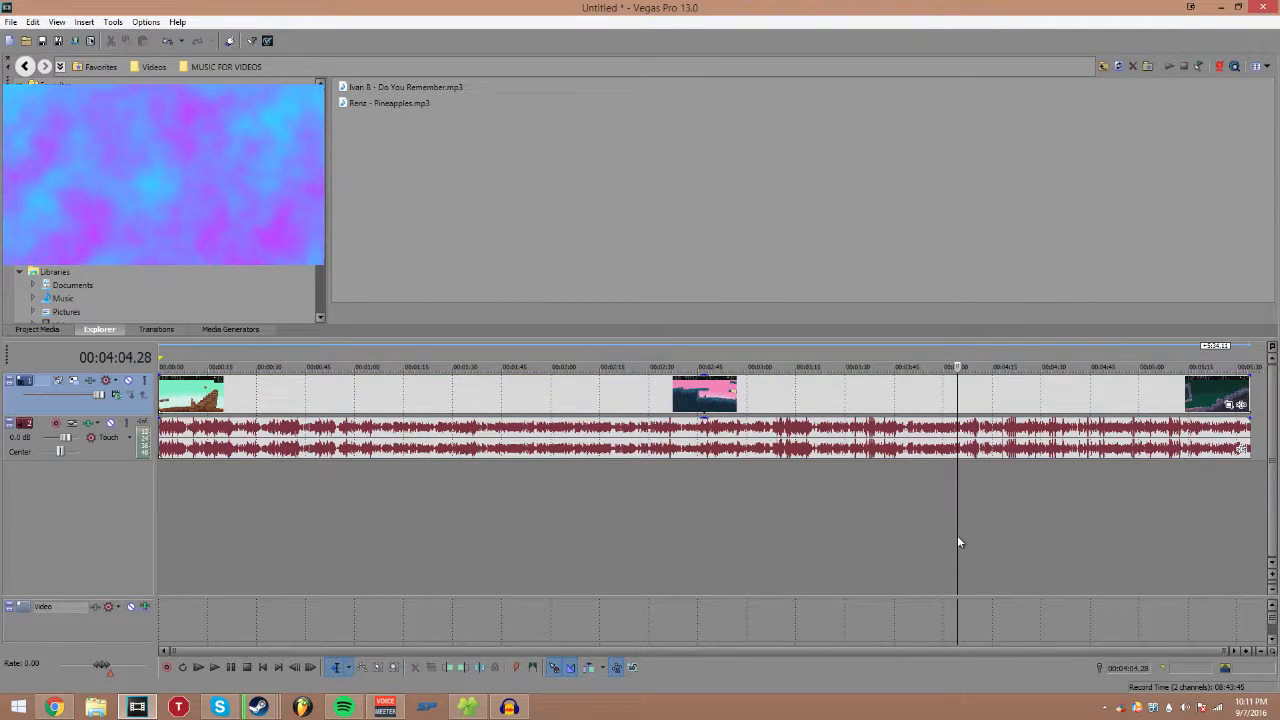
click(978, 526)
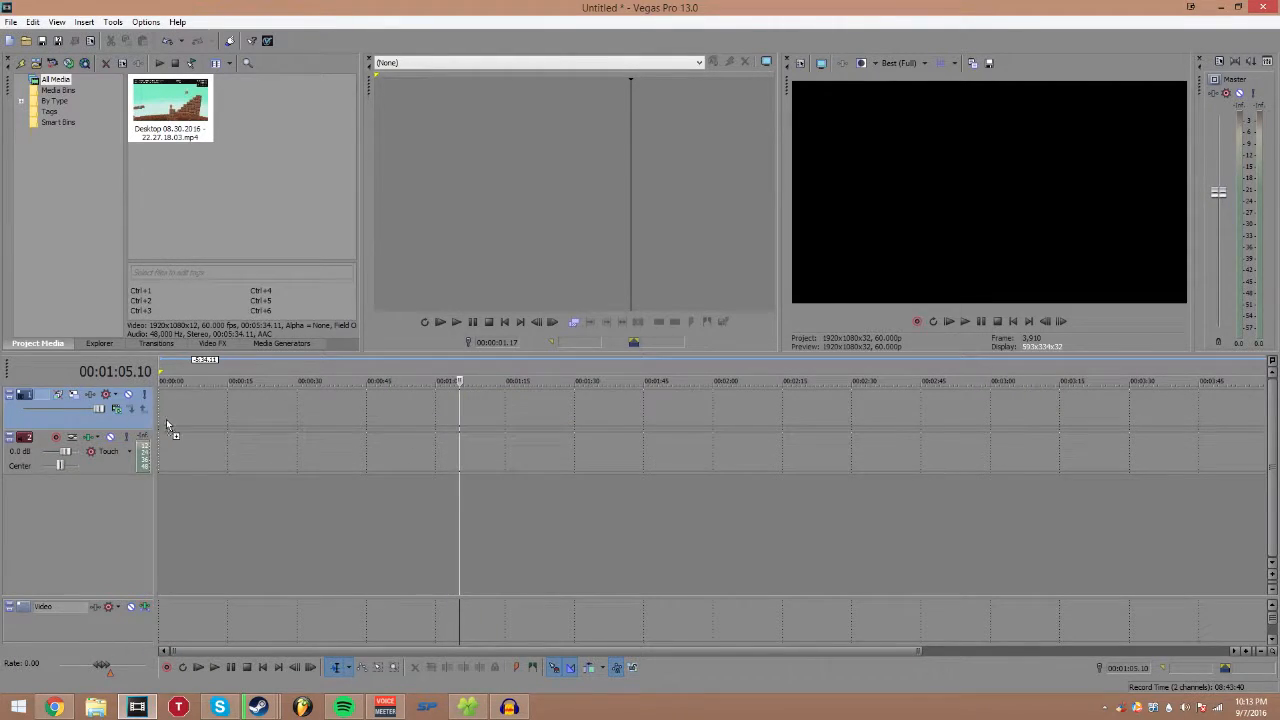
Step: Place Desktop 08.30.2016 - 22.27.18.03.mp4 from the project media at the very start of the timeline
drag(160, 428, 160, 428)
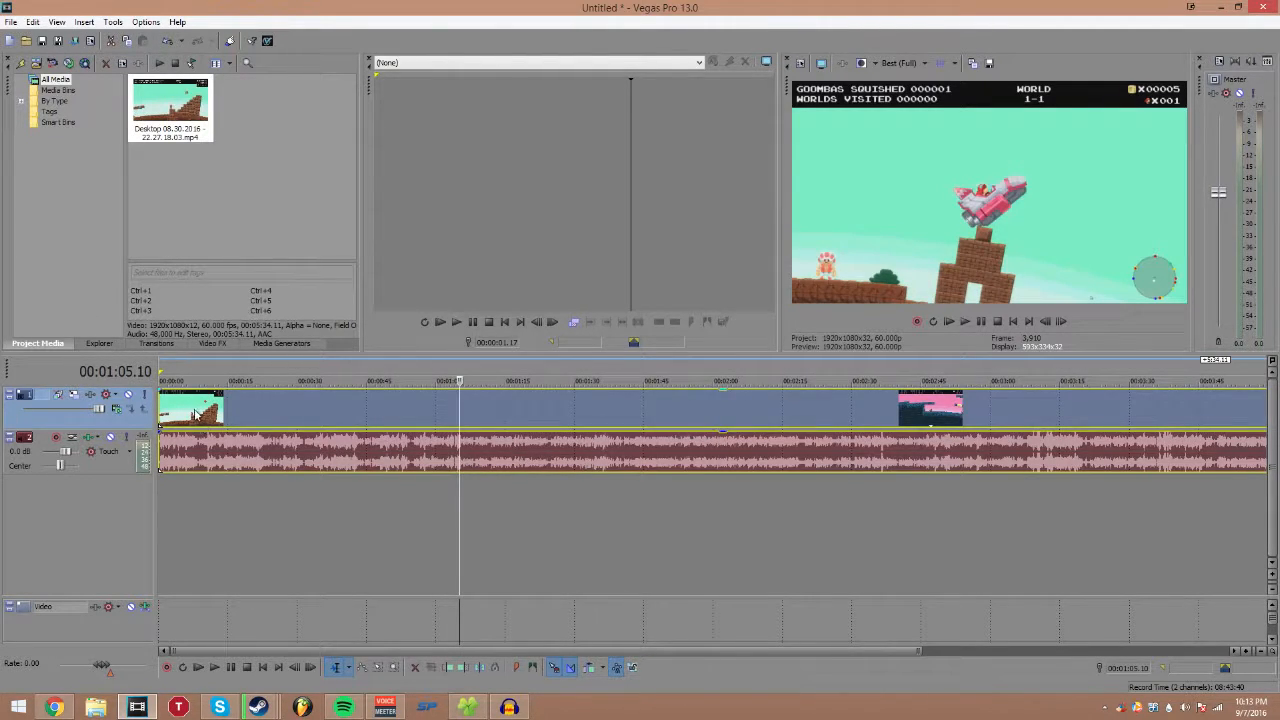
click(196, 414)
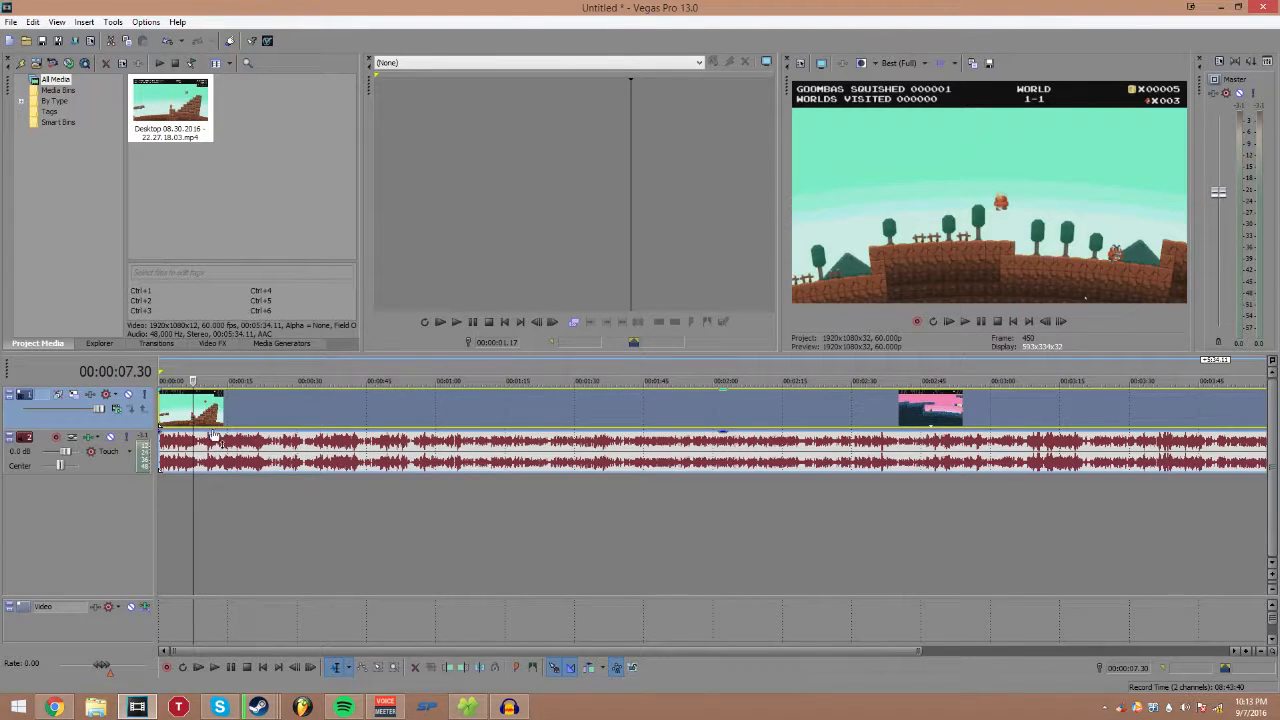
Step: Examine the audio and video events at several positions in the first part of the timeline
click(254, 463)
click(197, 465)
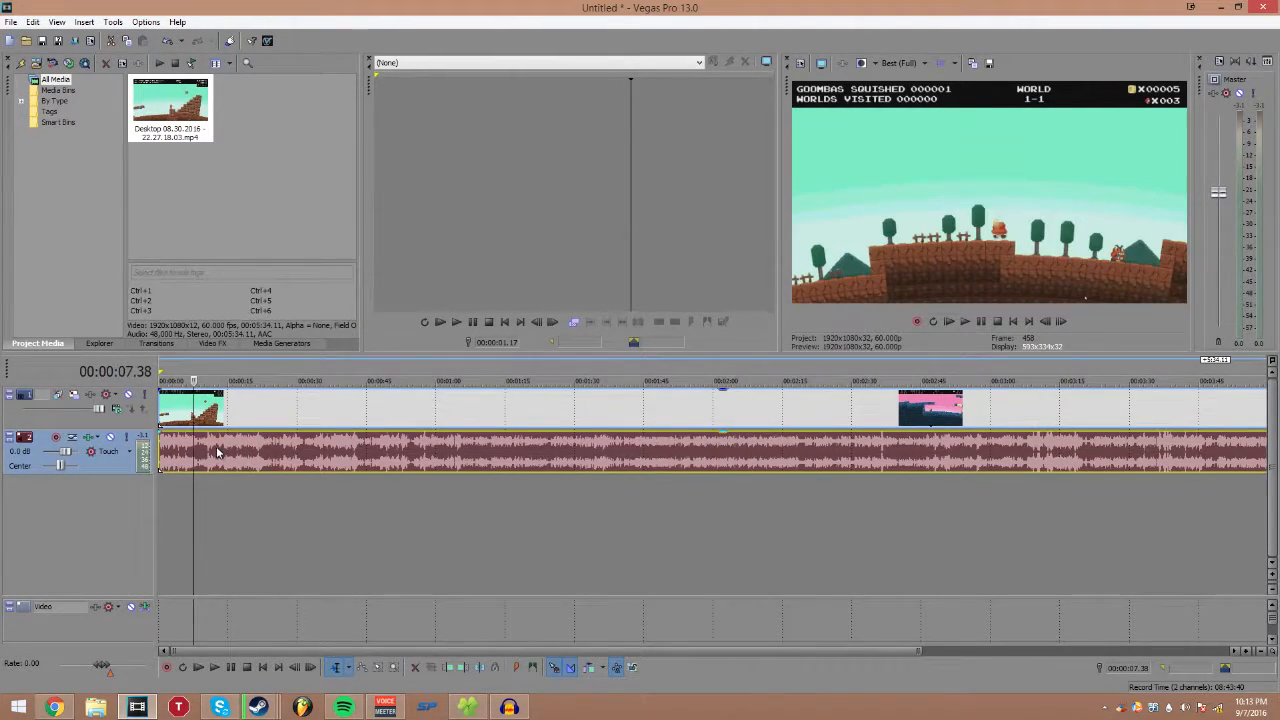
click(201, 452)
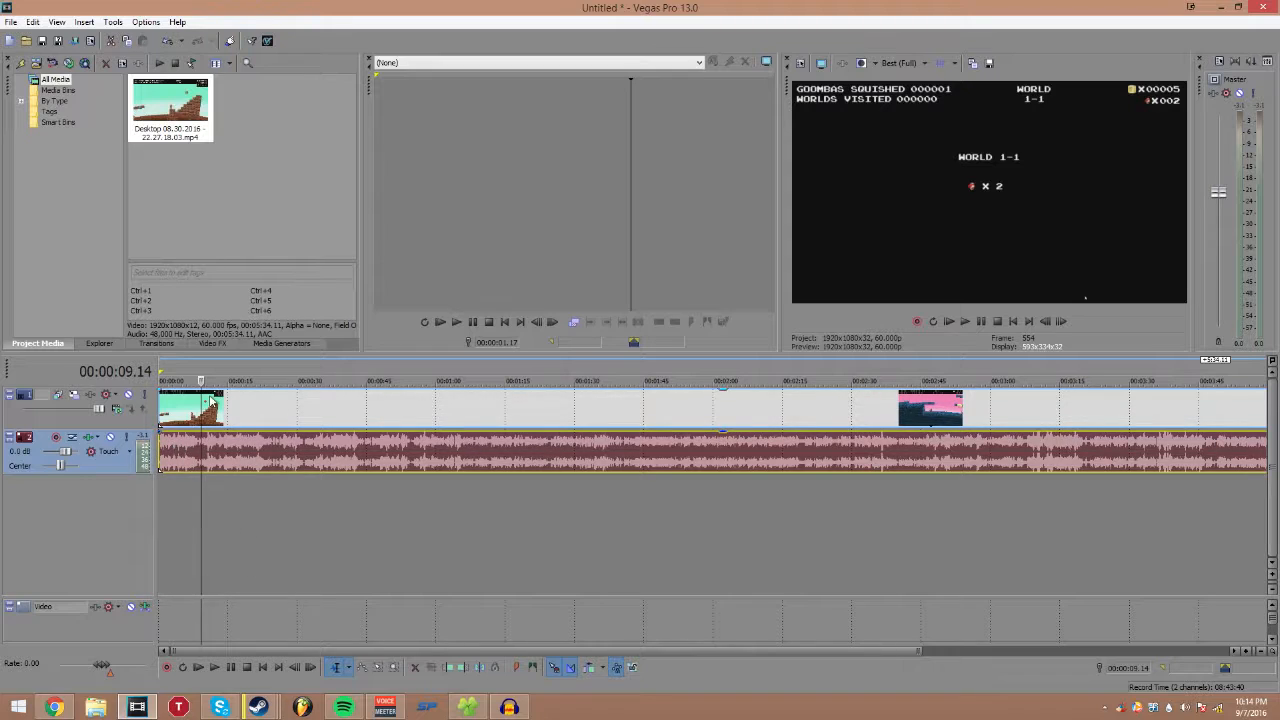
click(172, 417)
click(197, 413)
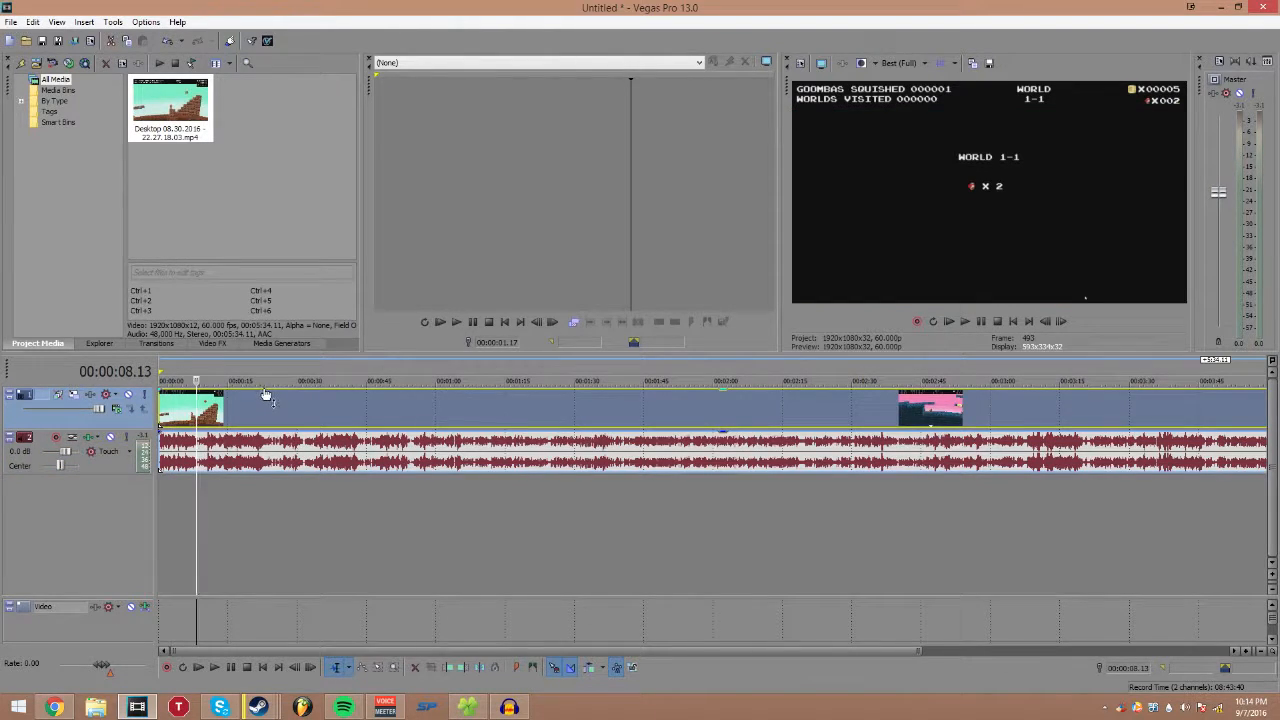
click(226, 400)
click(380, 410)
click(303, 405)
click(260, 408)
Step: Mark a time range from about 00:00:12.50 to 00:00:44.07 and move the playhead back to the opening footage
drag(219, 486, 362, 490)
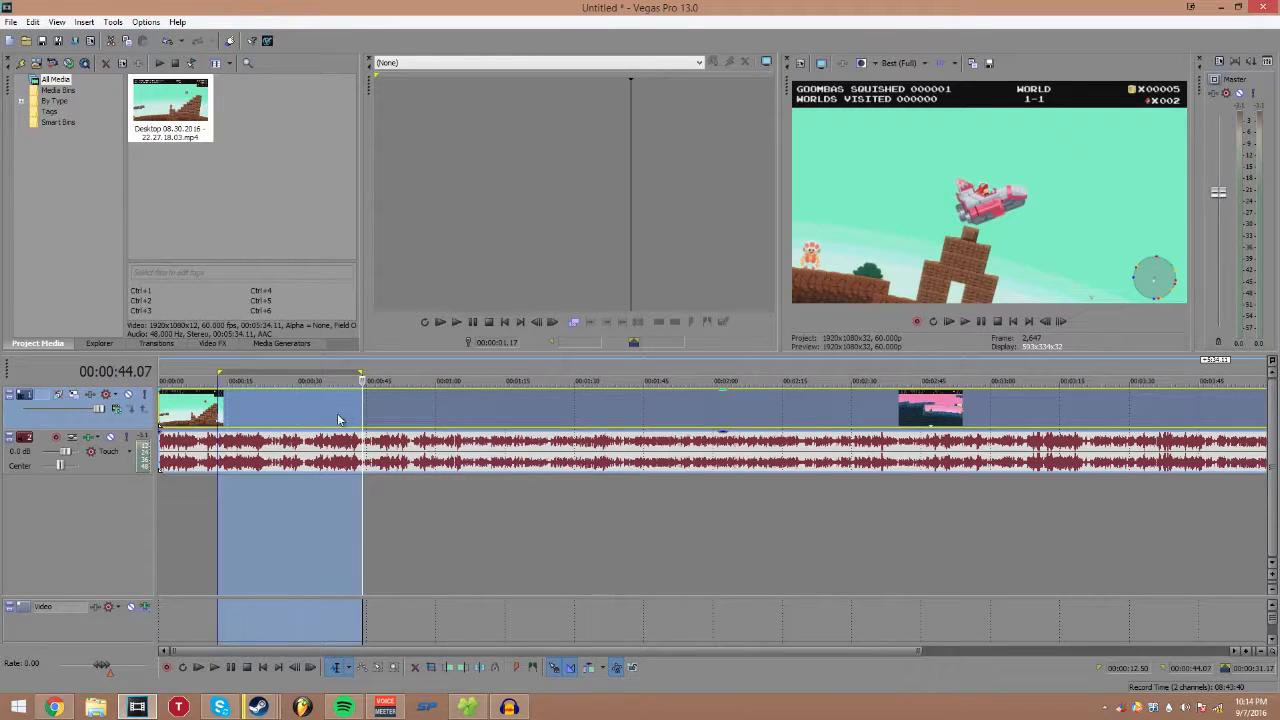
click(405, 430)
click(159, 490)
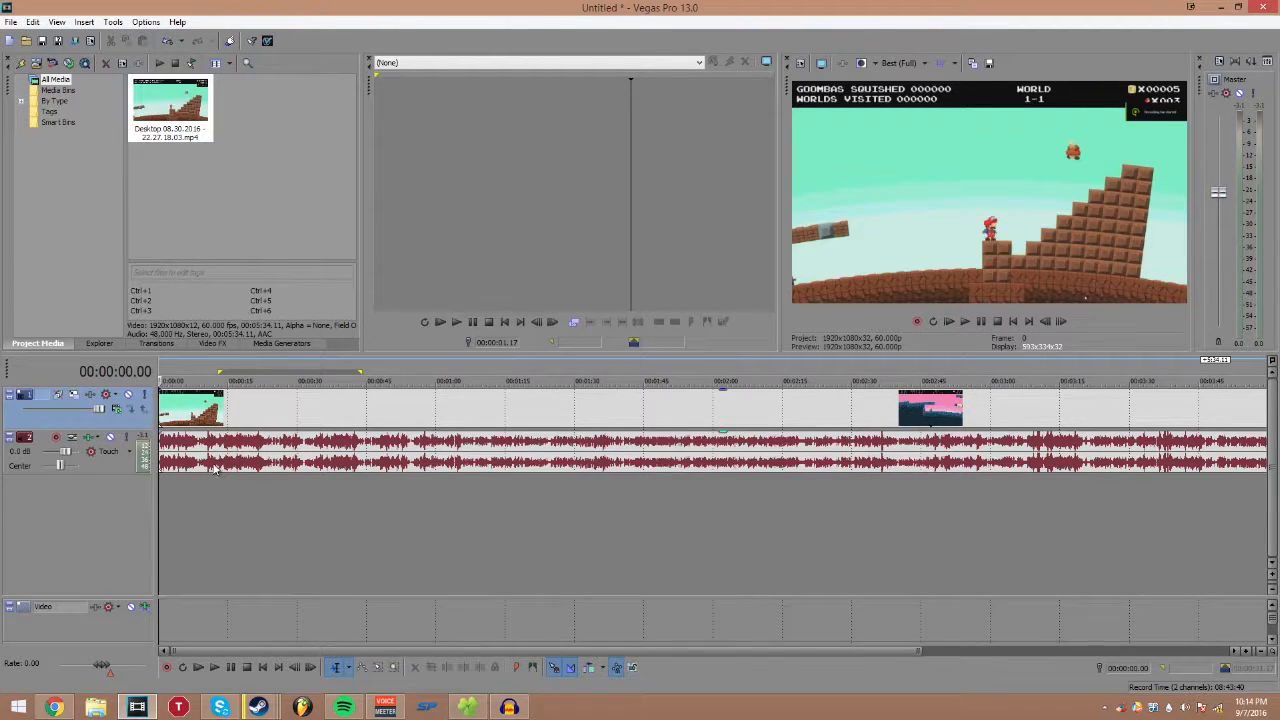
double_click(236, 408)
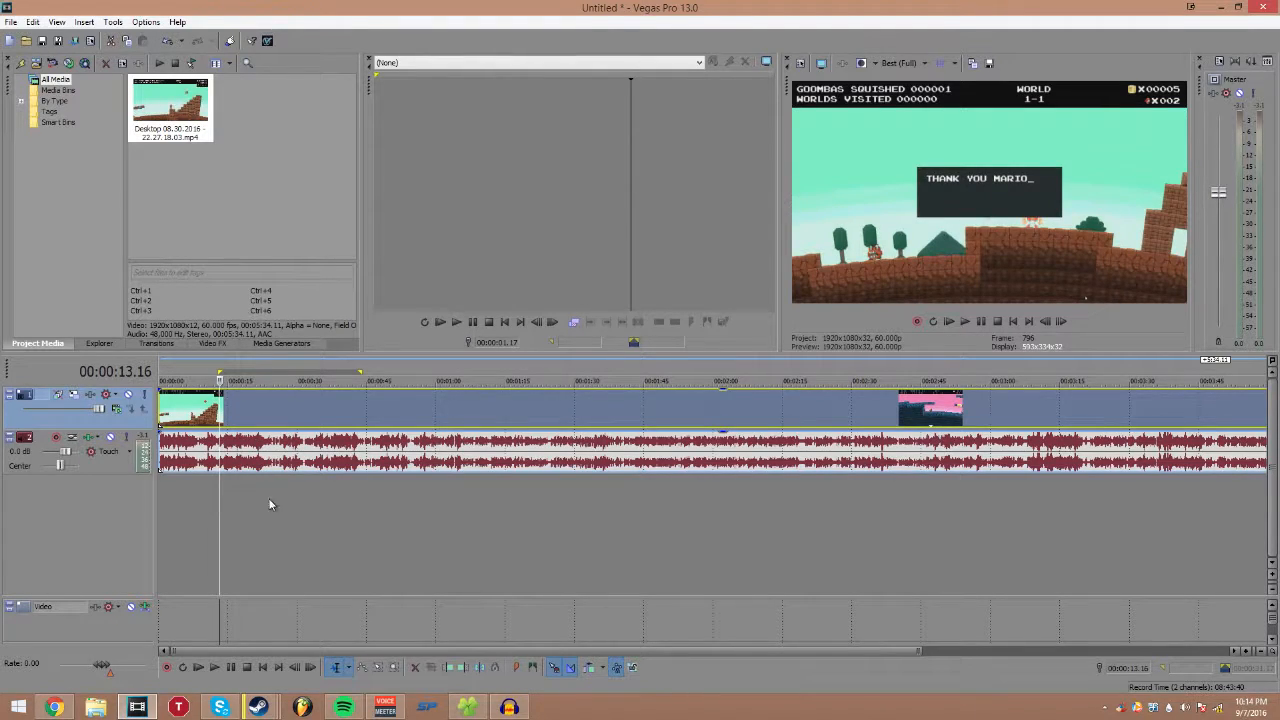
click(212, 410)
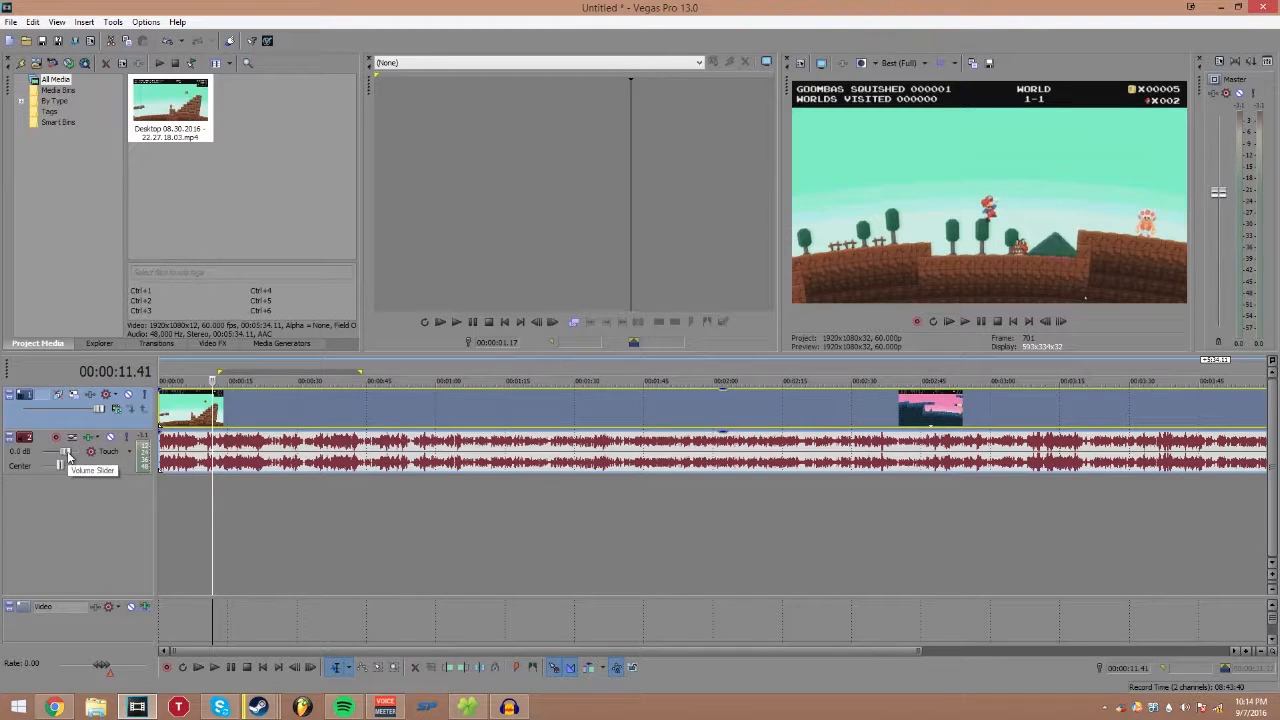
Step: Lower the audio track's volume to -Inf and briefly play back the opening footage
drag(67, 455, 30, 456)
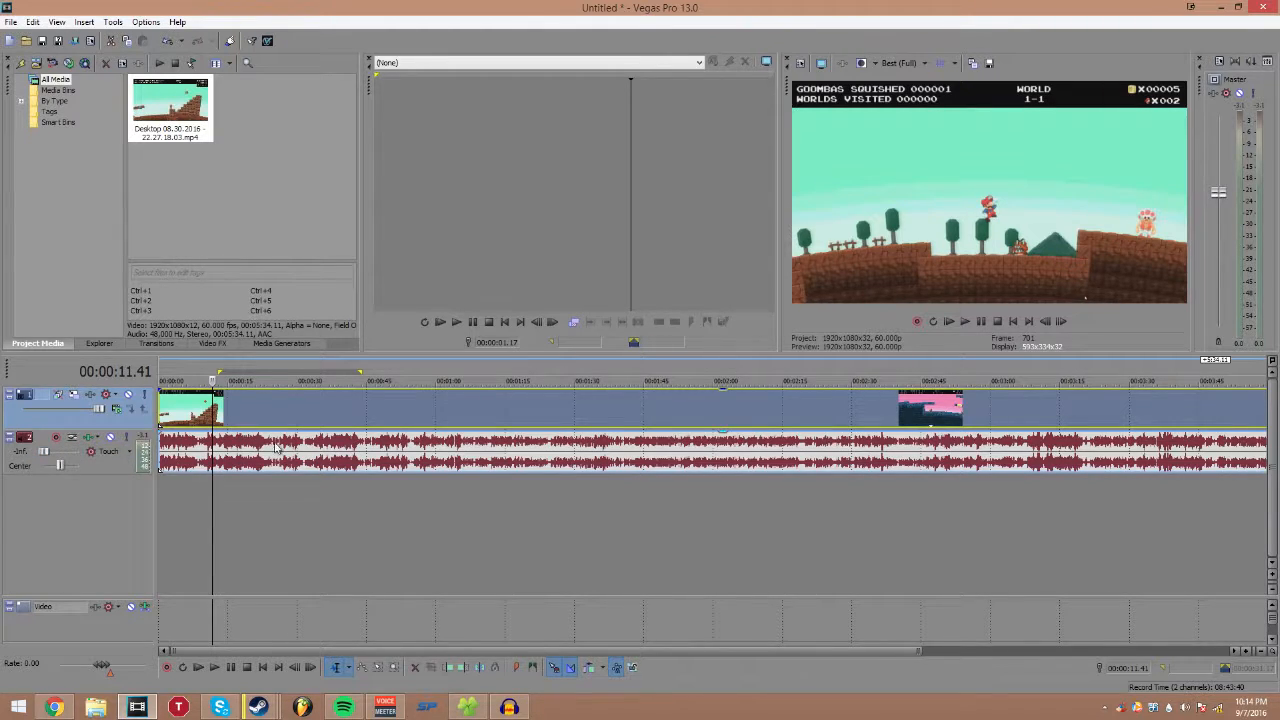
click(217, 418)
click(193, 413)
key(space)
key(space)
Step: Split the recording at 00:00:14.25, during the "THANK YOU MARIO!" message
click(238, 412)
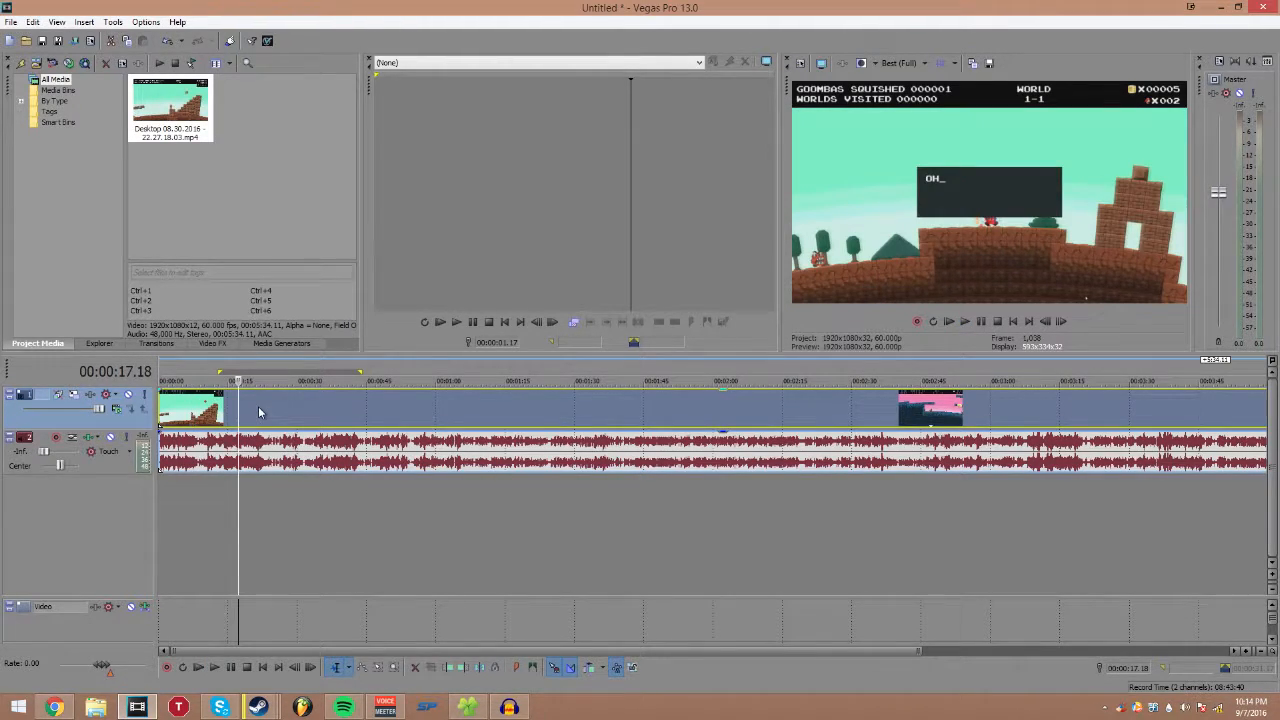
click(225, 404)
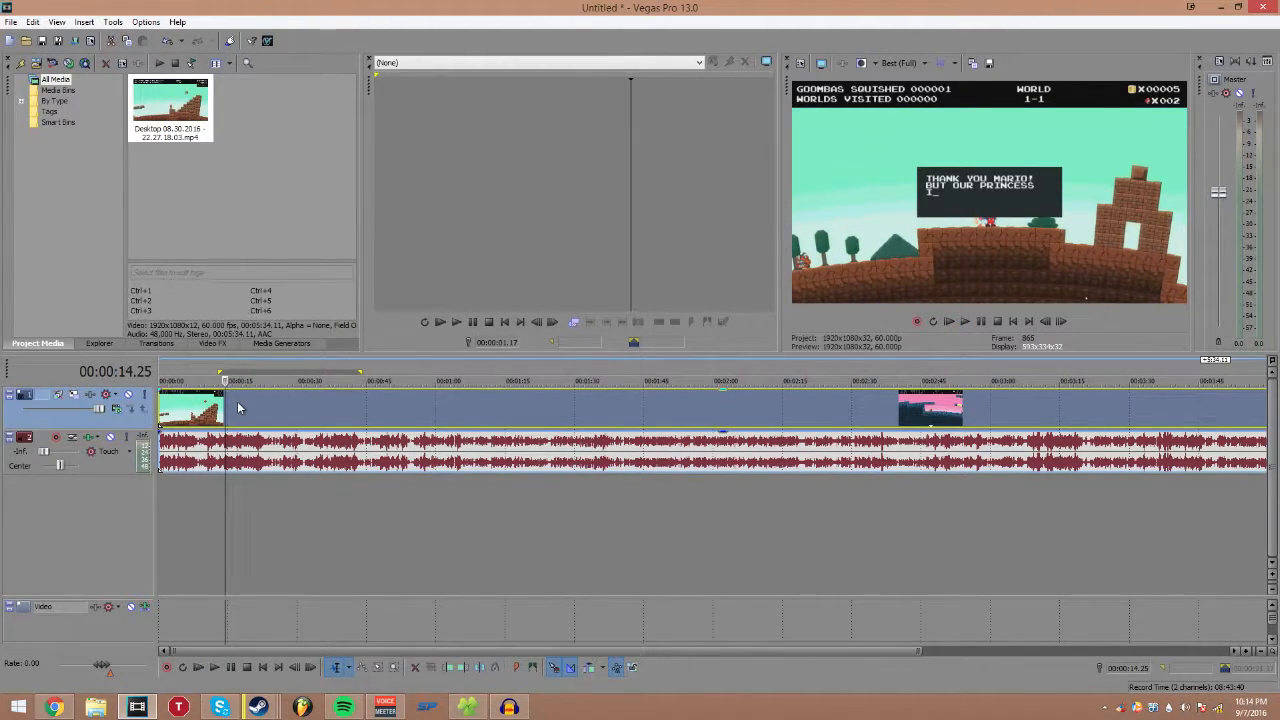
key(s)
right_click(224, 420)
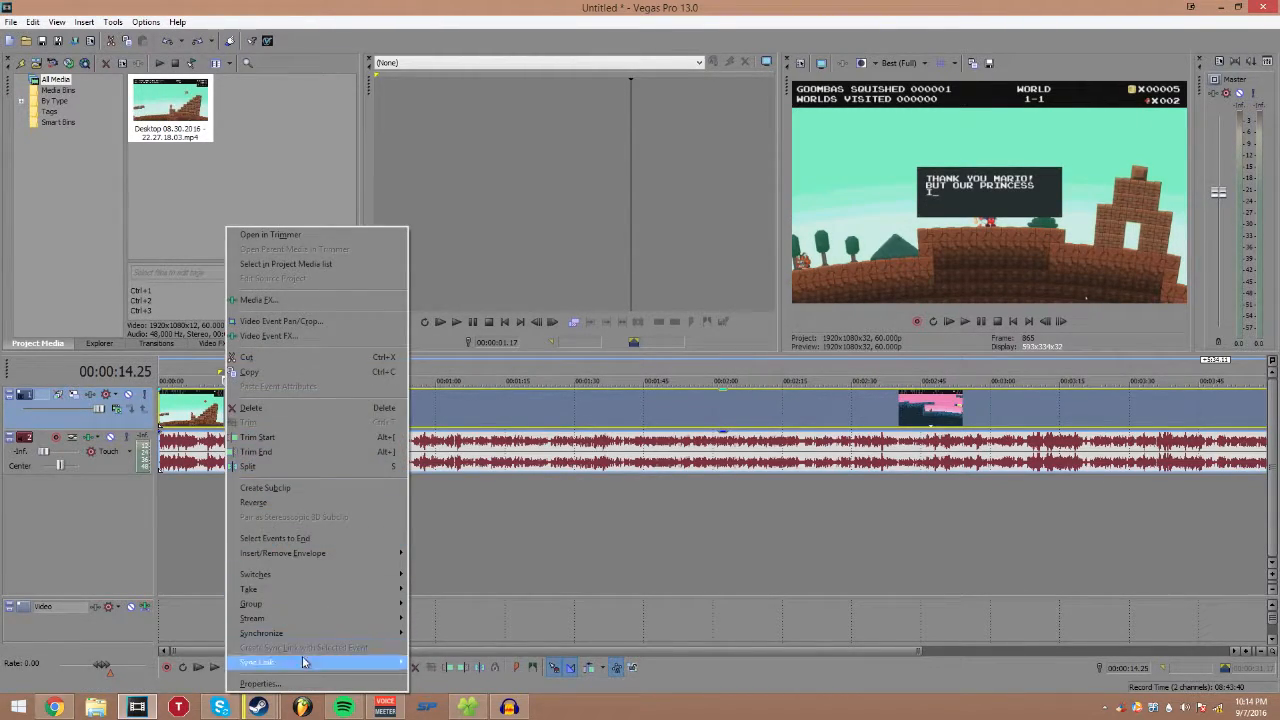
click(288, 467)
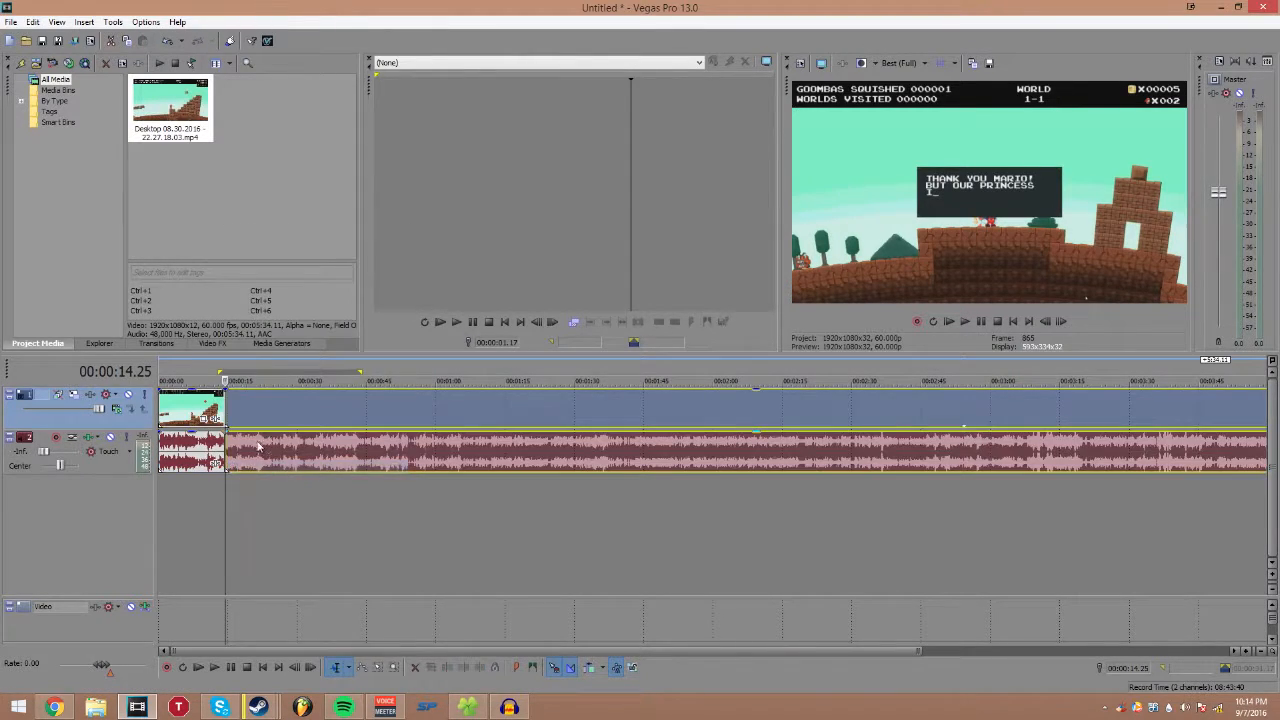
right_click(230, 404)
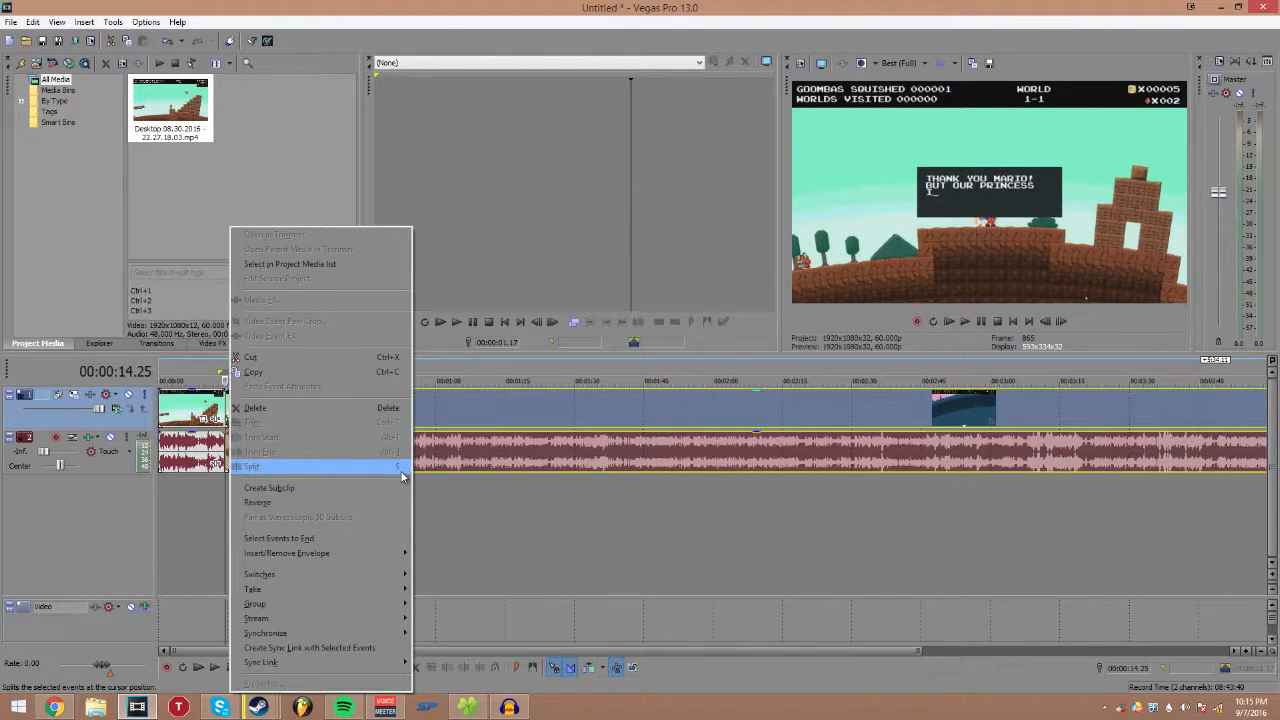
click(198, 539)
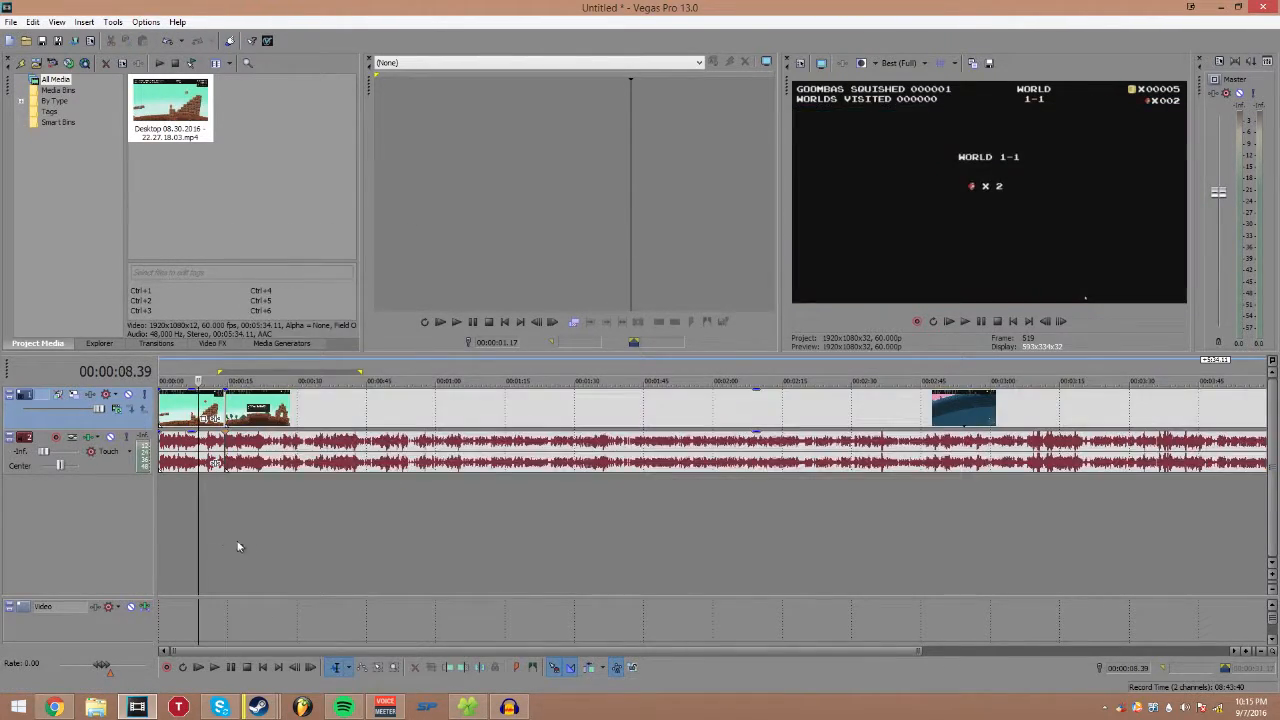
Step: Find the point where the rocket is flying in the sky and split the recording there at 00:01:10.48
click(215, 521)
click(257, 508)
click(322, 501)
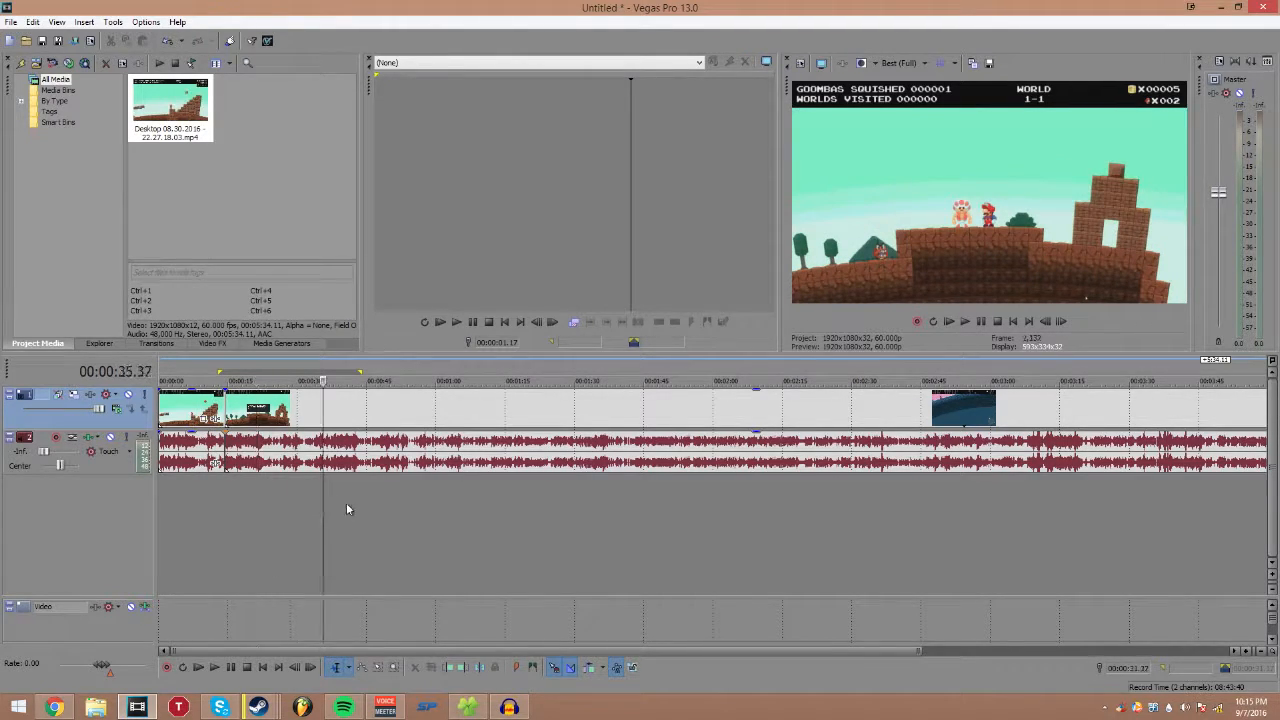
click(386, 507)
click(490, 503)
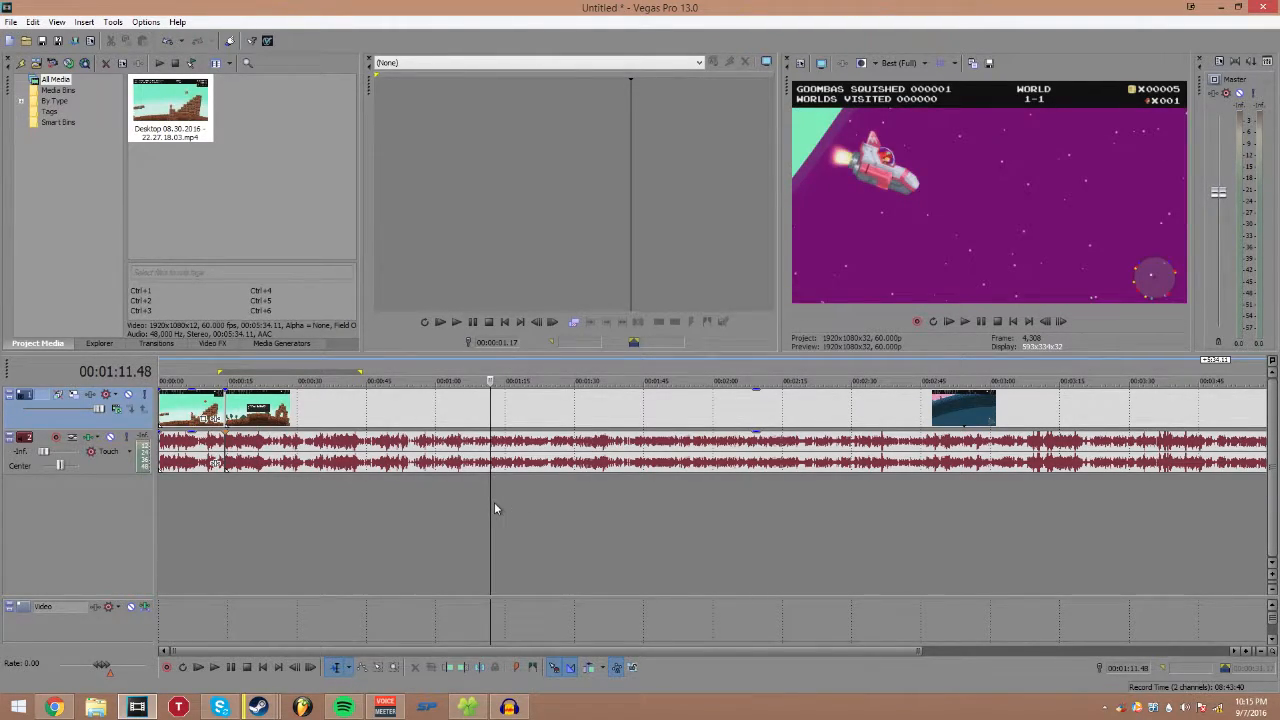
click(487, 508)
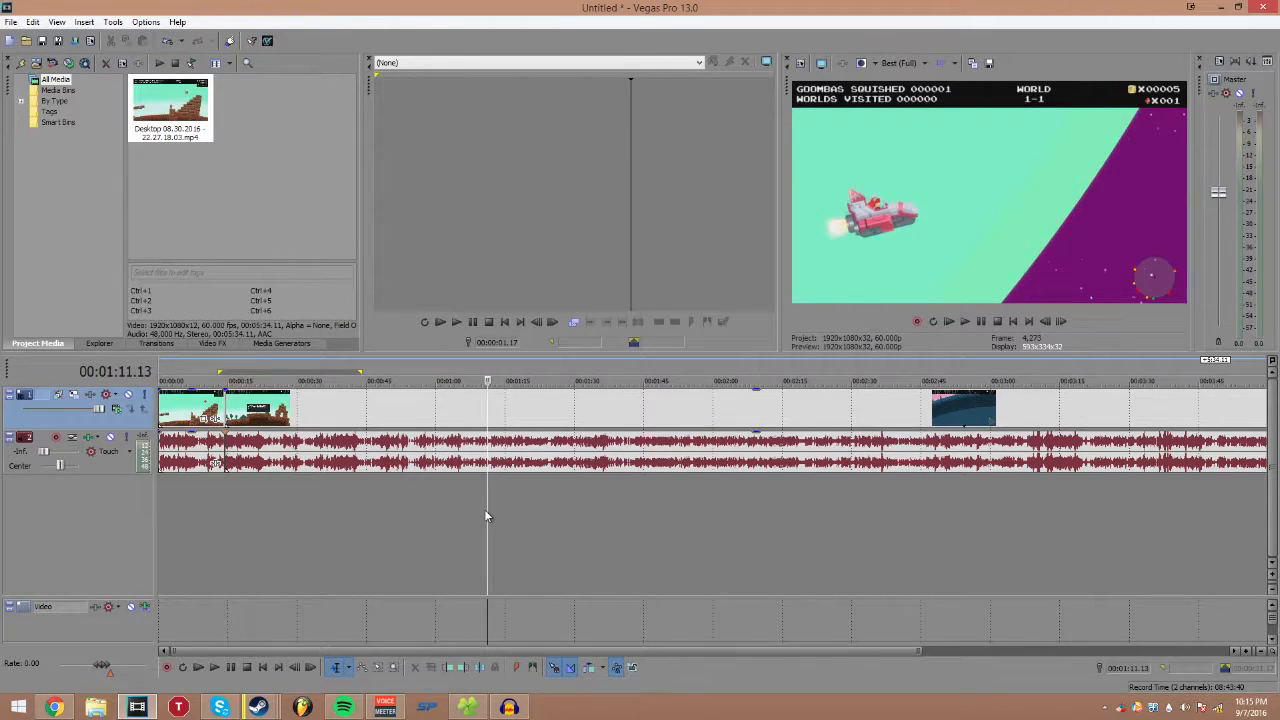
click(485, 511)
key(s)
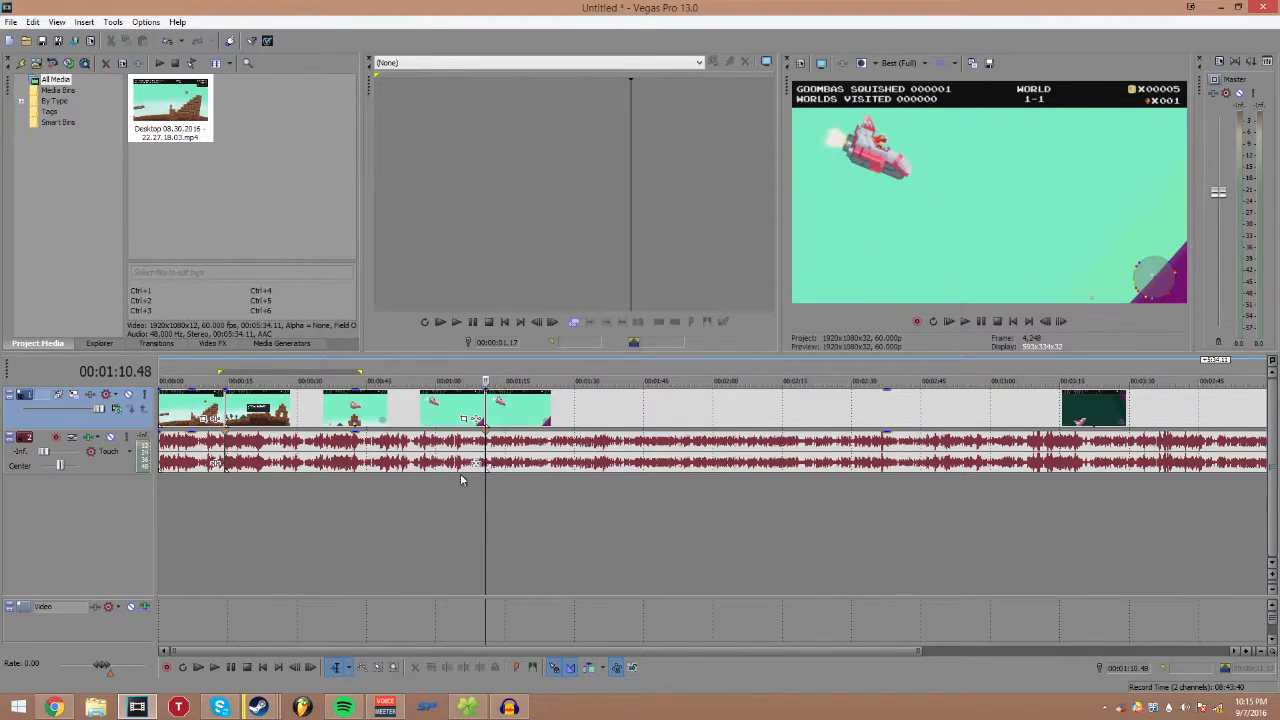
Step: Delete the section between the two splits and move the remaining footage against the first clip to close the gap
click(395, 402)
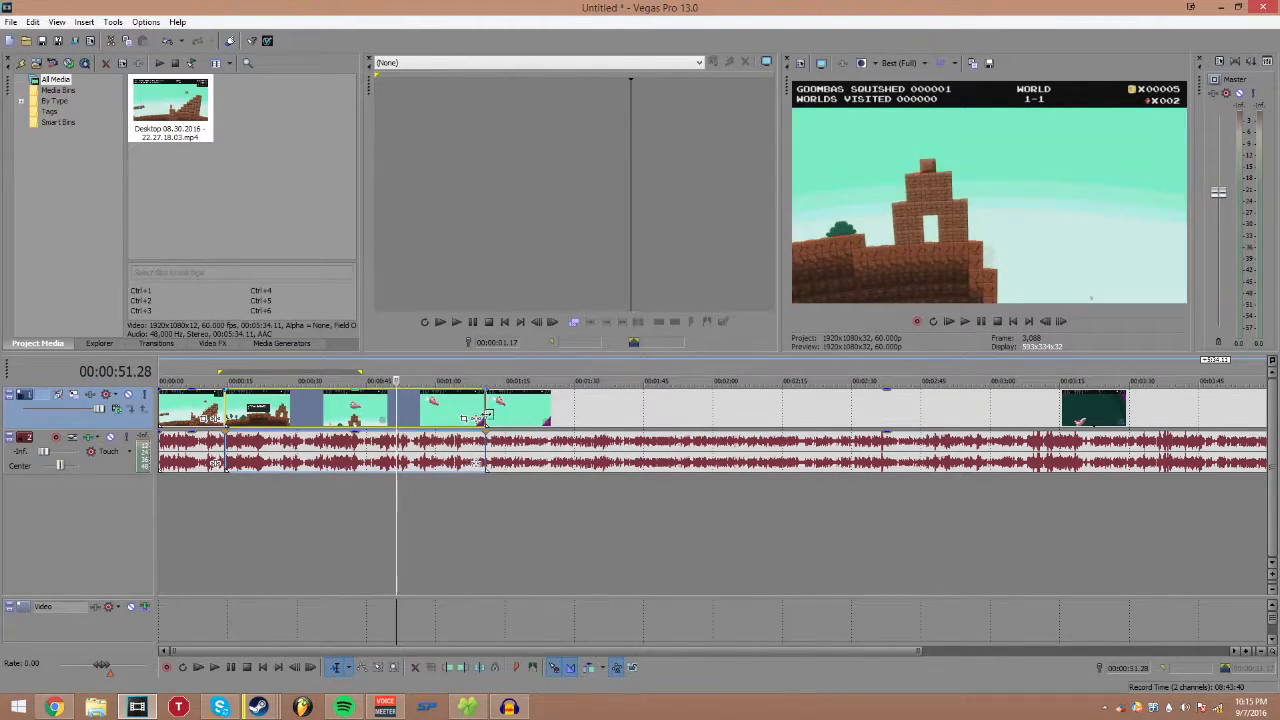
key(Delete)
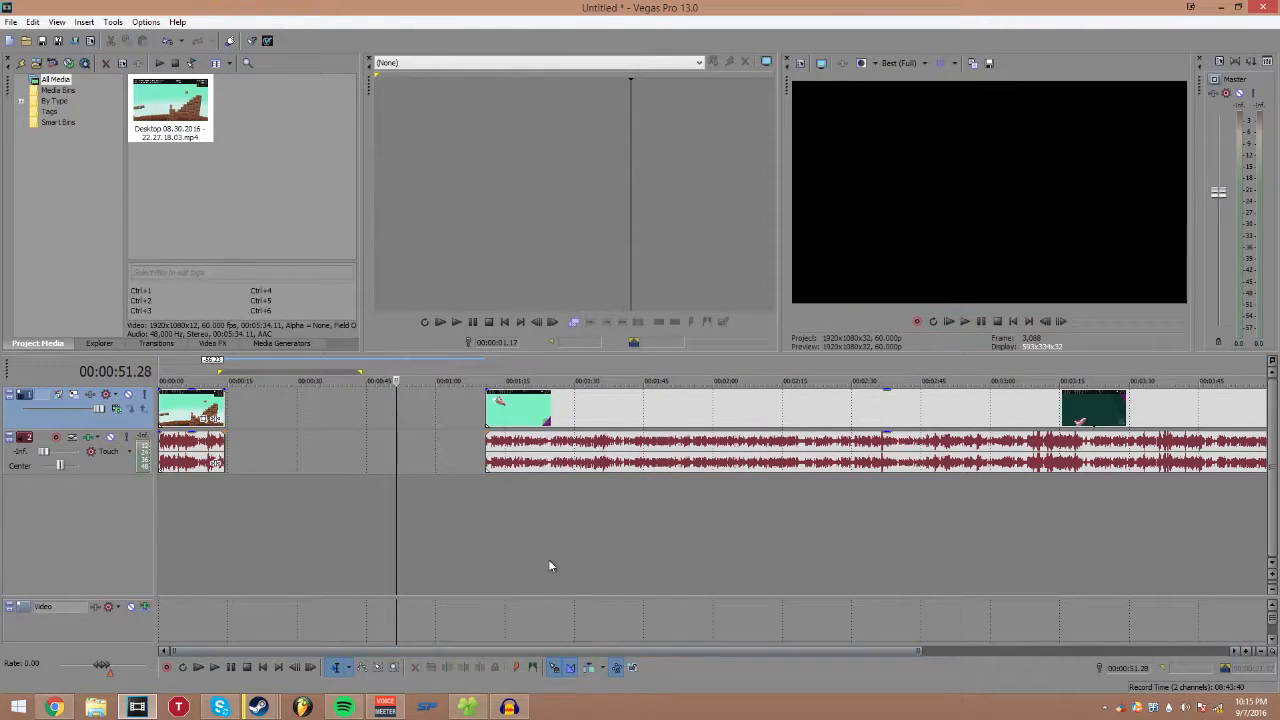
drag(540, 416, 285, 425)
click(207, 510)
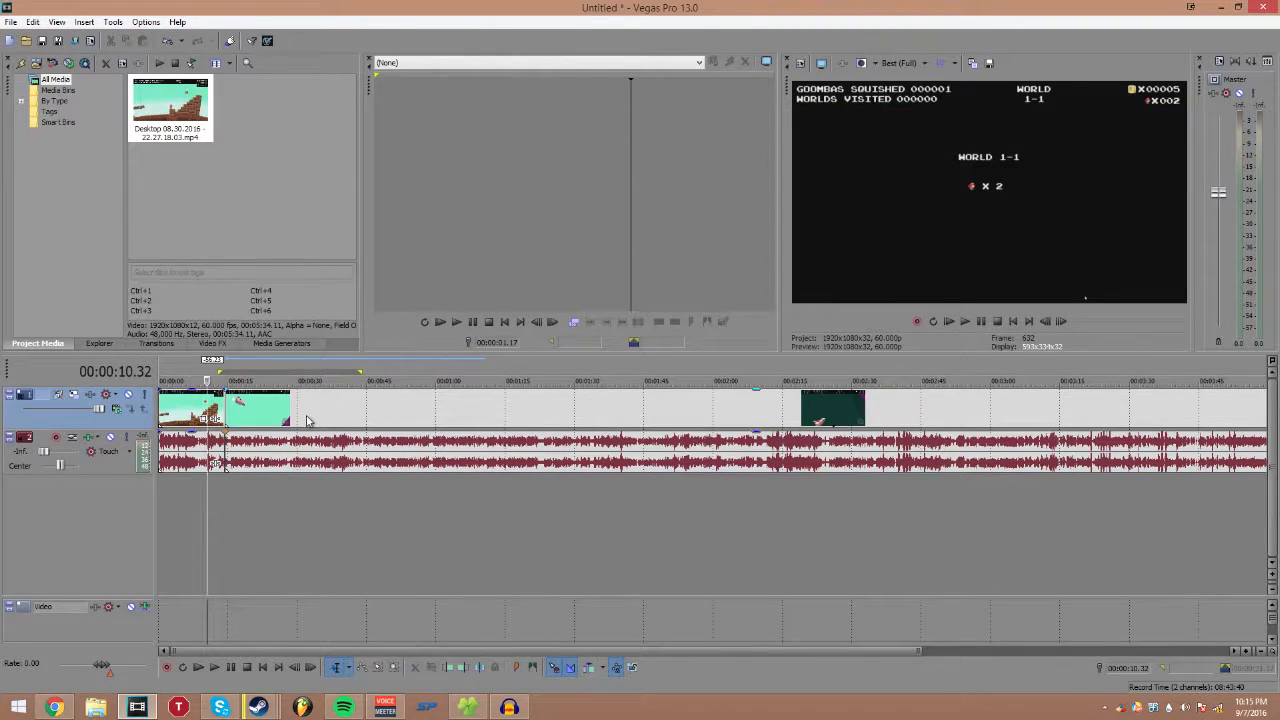
click(229, 508)
click(197, 517)
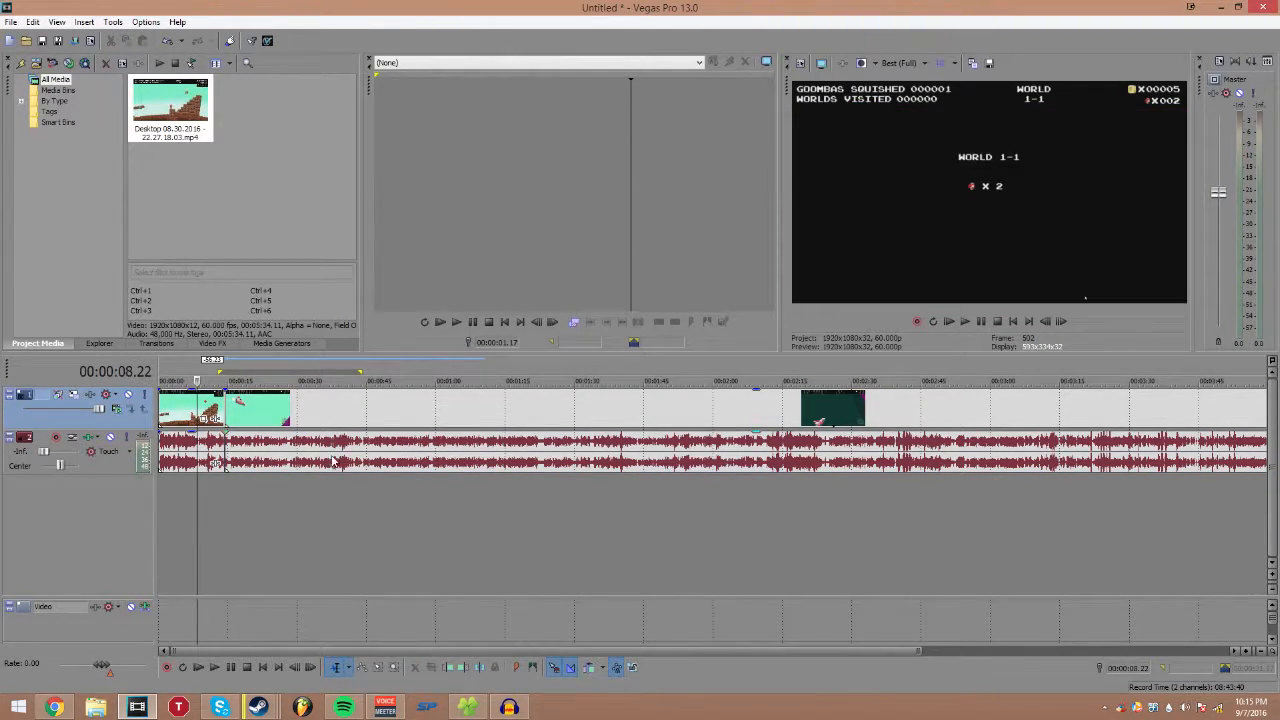
Step: Inspect the edited timeline at several zoom levels, from the whole project down to single seconds around the join between the clips
scroll(245, 470, up, 1)
scroll(245, 470, down, 1)
scroll(305, 506, up, 1)
scroll(304, 540, up, 4)
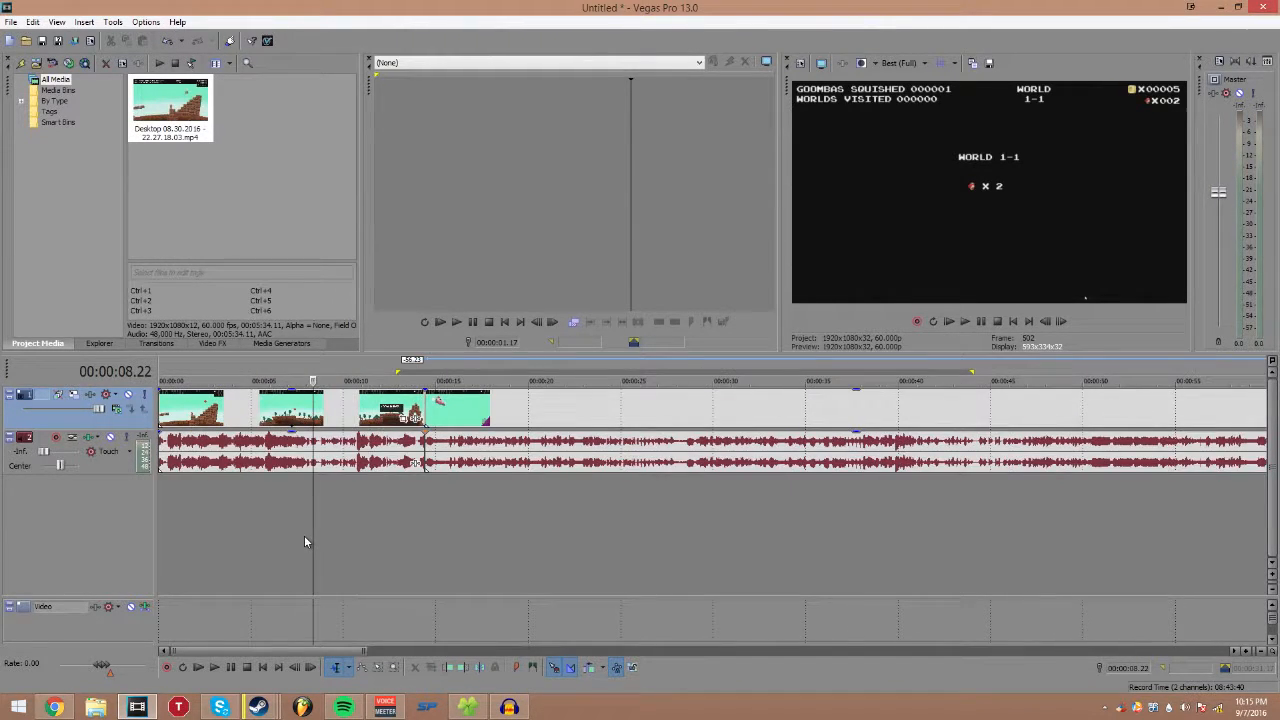
scroll(296, 553, down, 1)
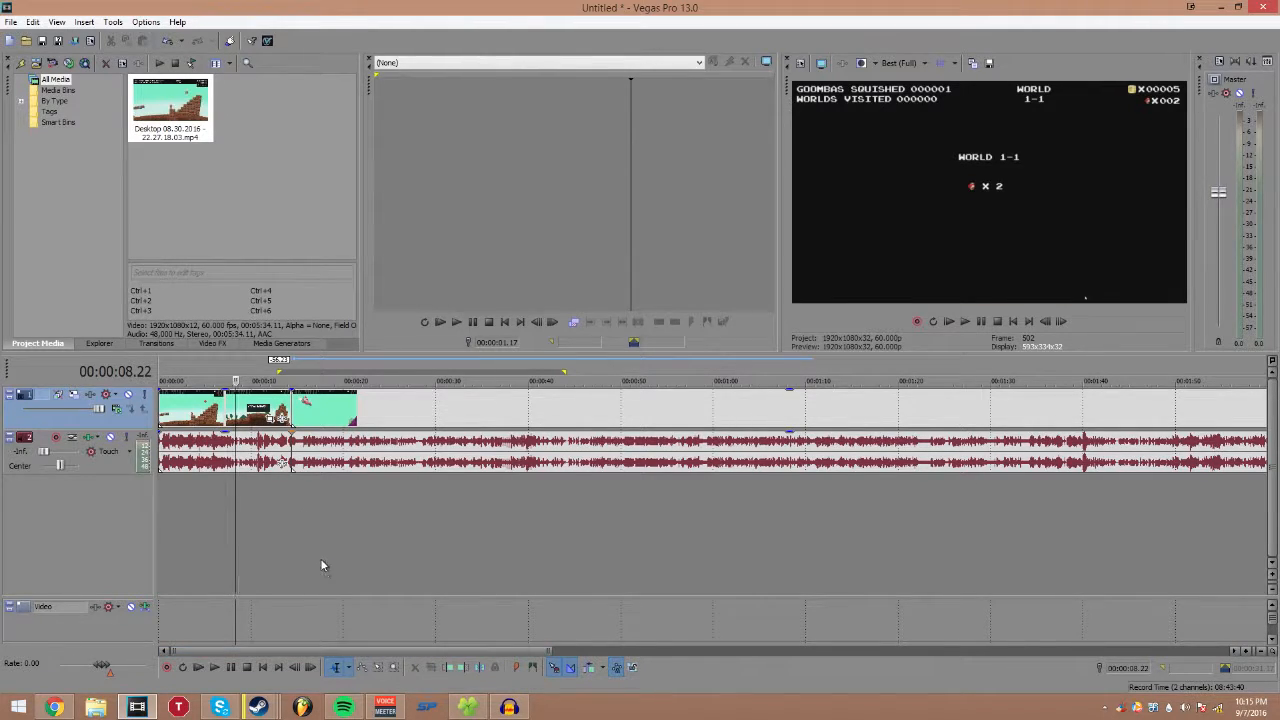
drag(333, 650, 346, 650)
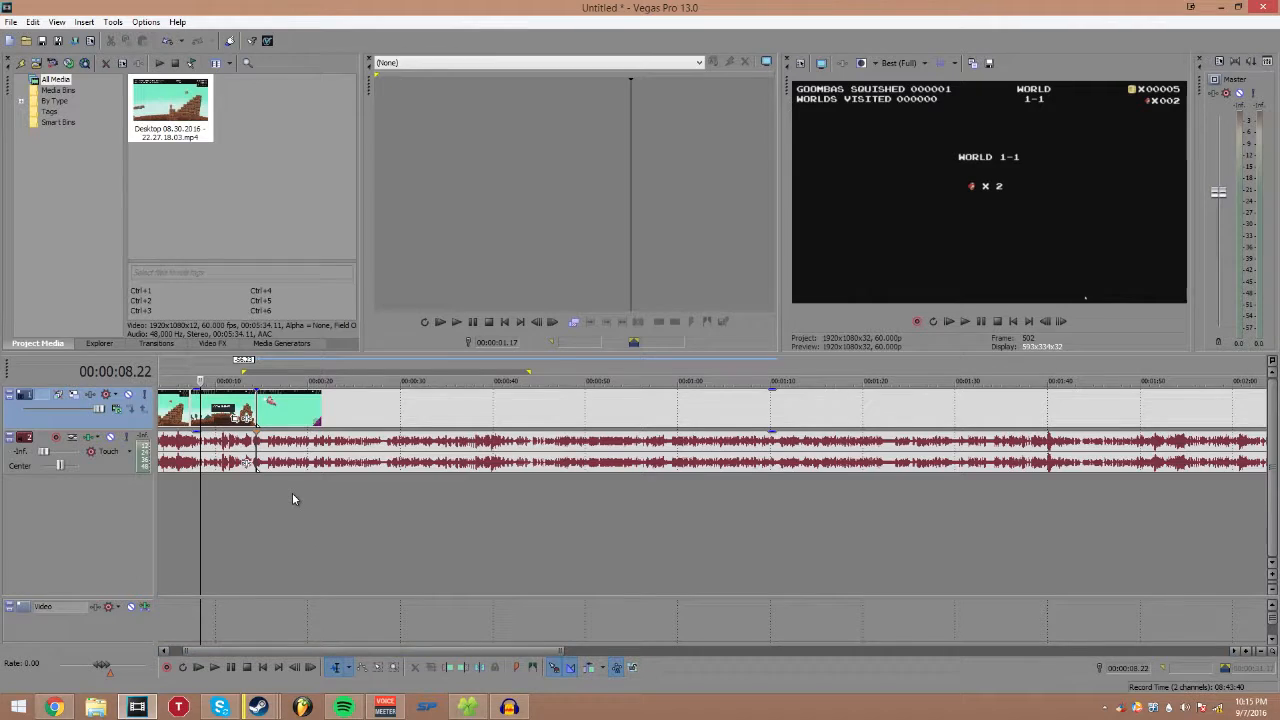
scroll(292, 498, left, 1)
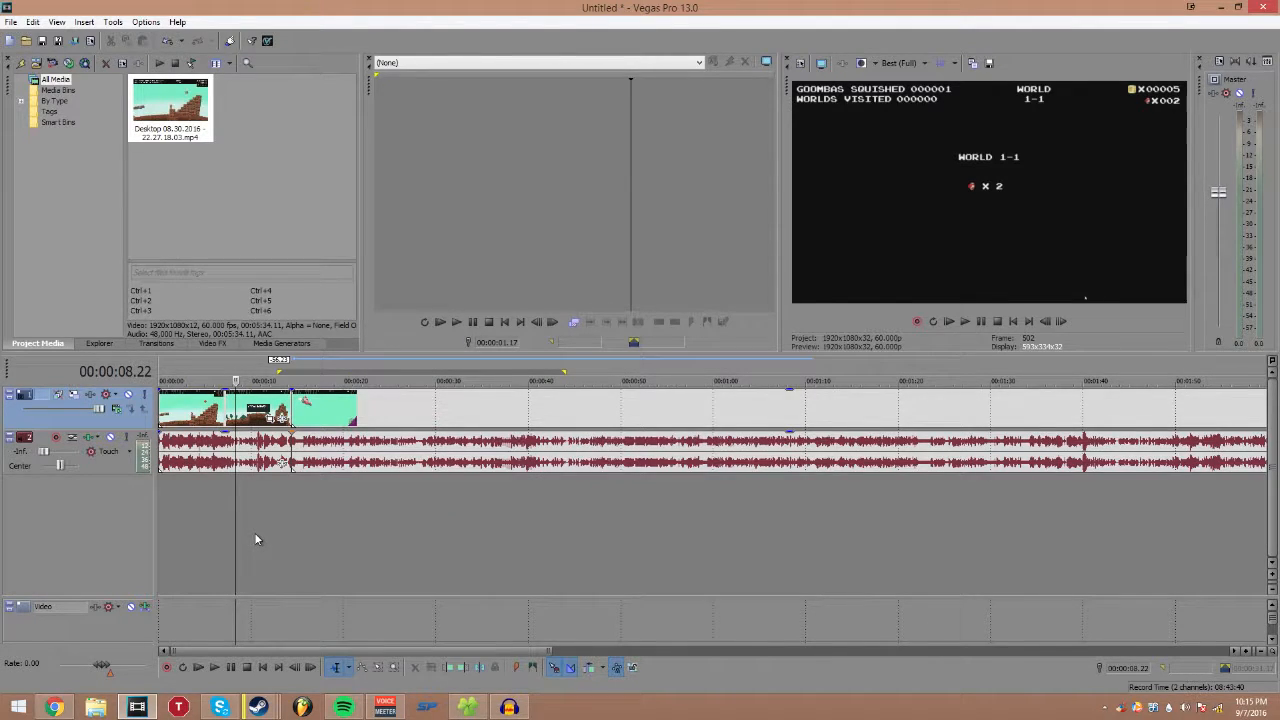
scroll(255, 544, up, 5)
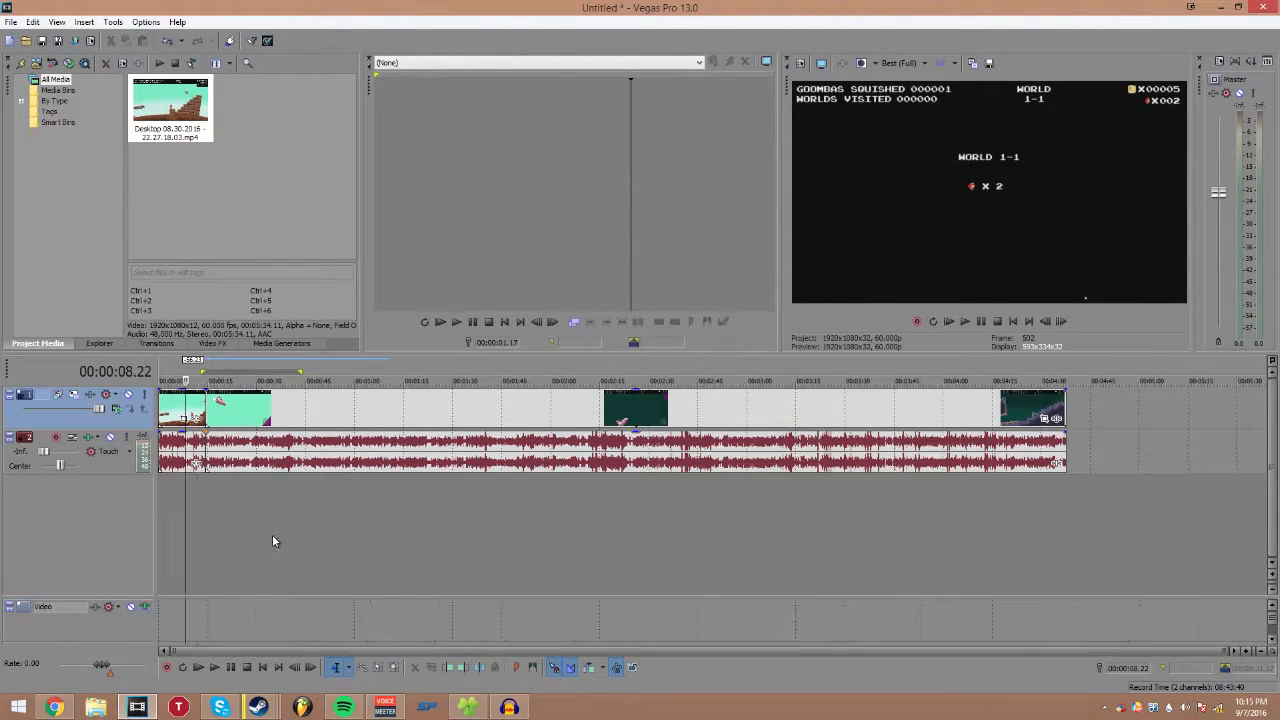
scroll(275, 533, up, 6)
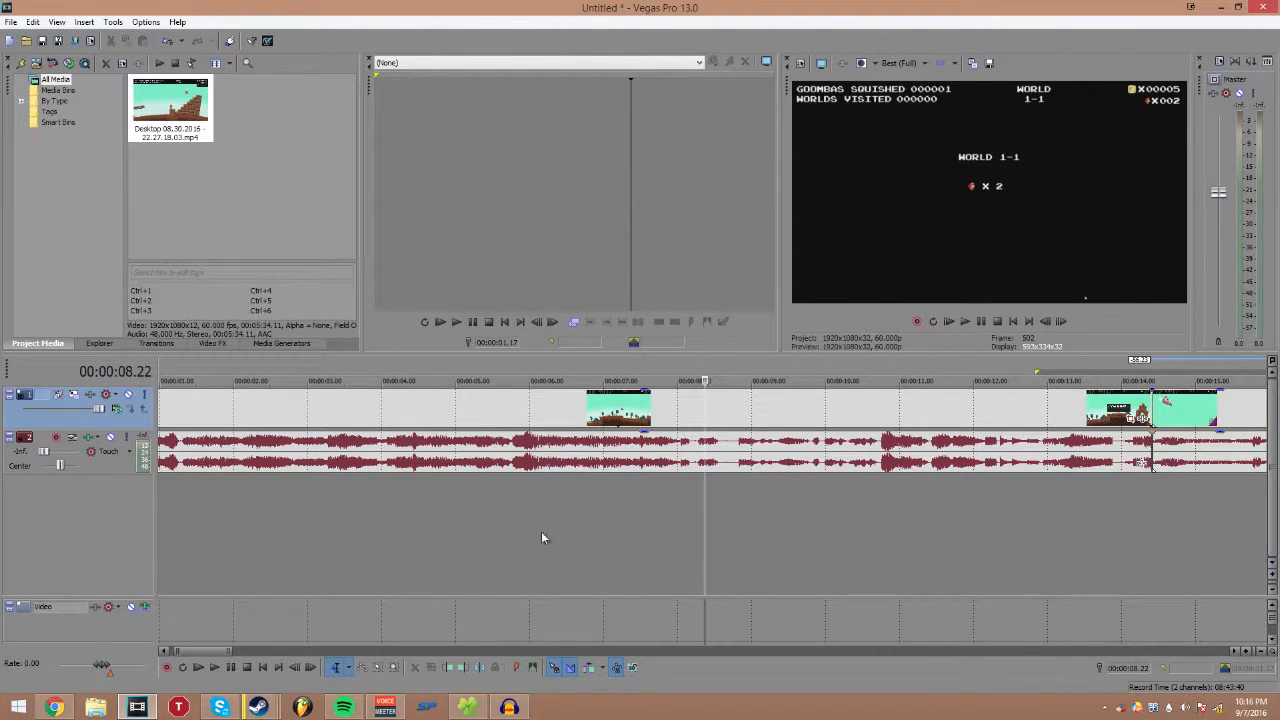
scroll(404, 580, right, 5)
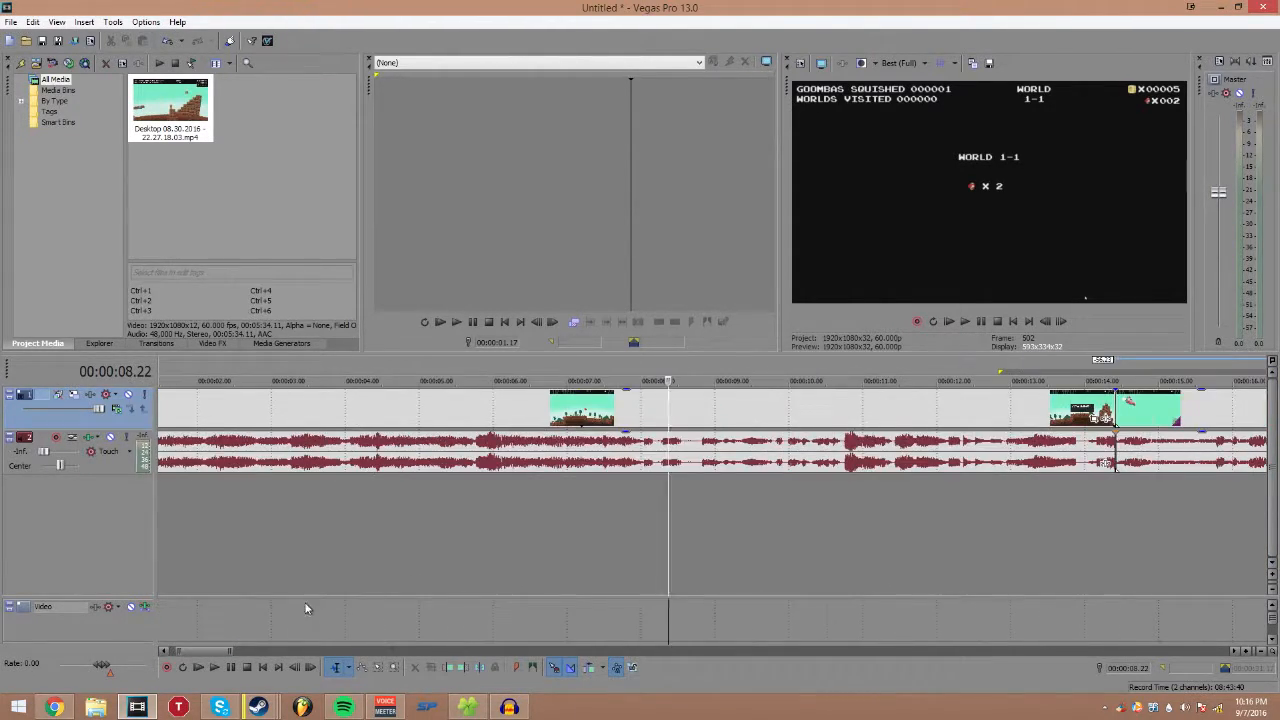
scroll(366, 498, right, 4)
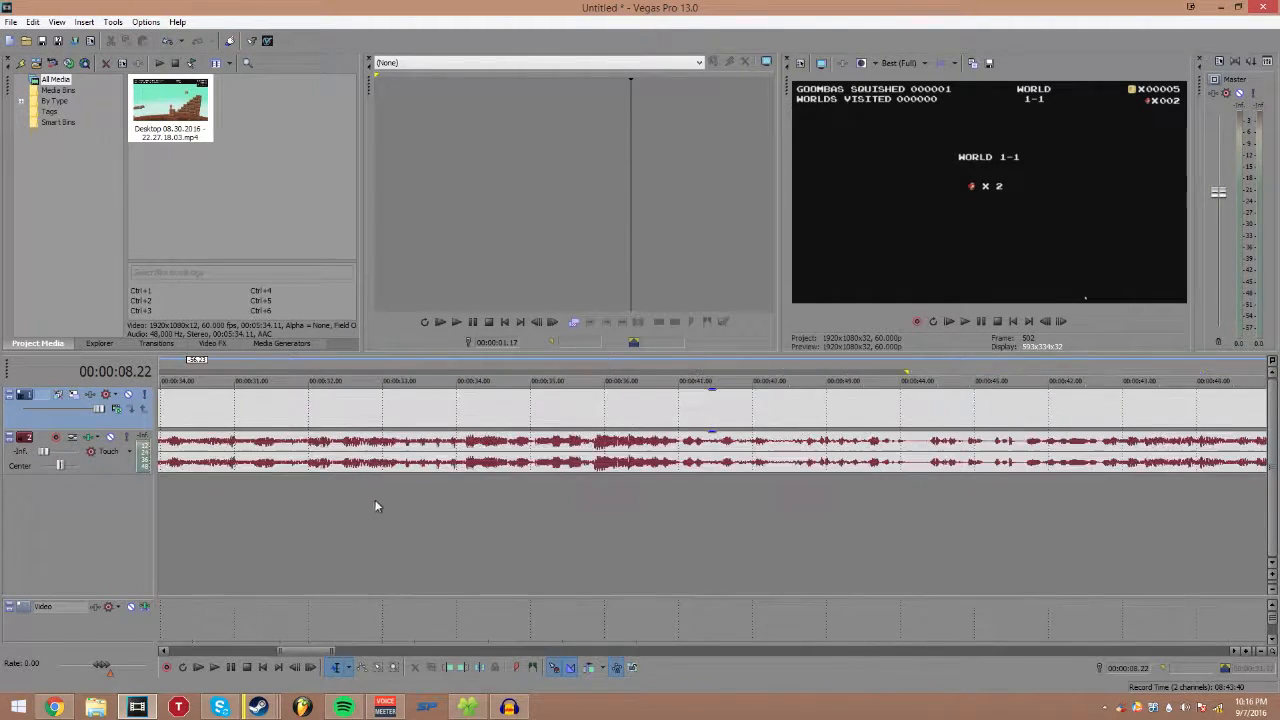
scroll(280, 634, left, 8)
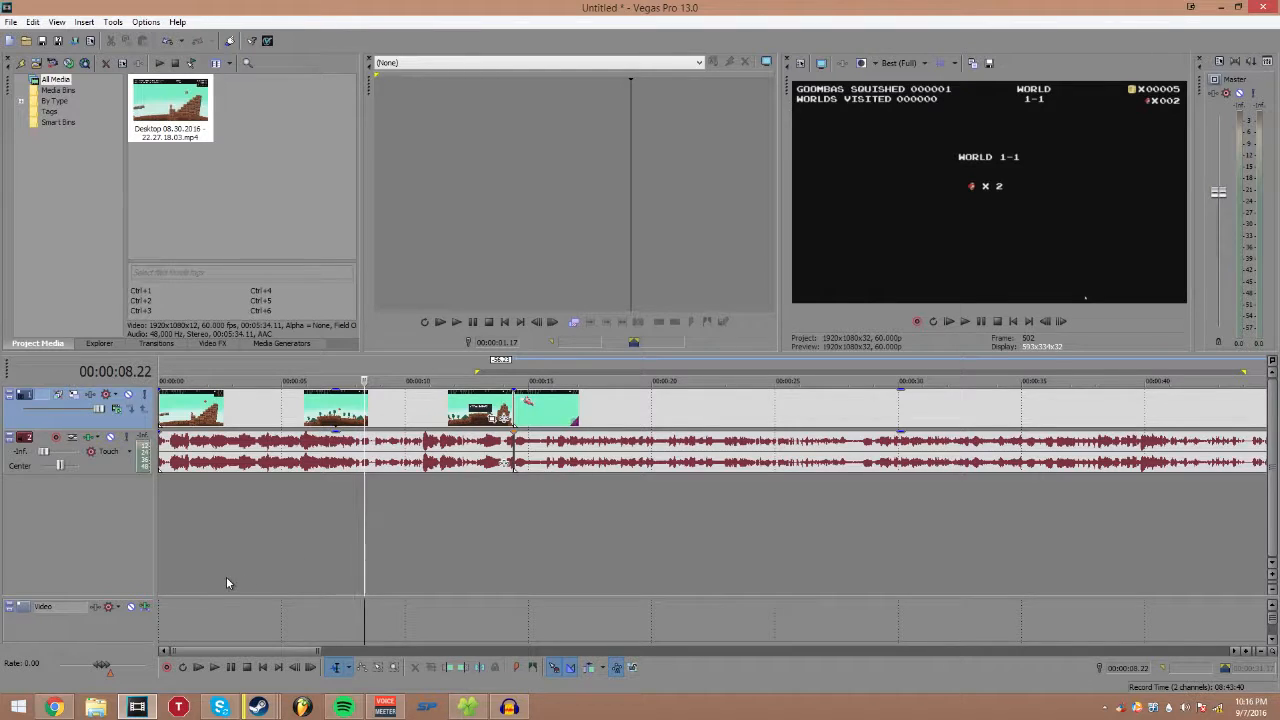
Step: Play back across the join at 00:00:14.25 and compare the frames just before and just after it
click(365, 503)
click(206, 490)
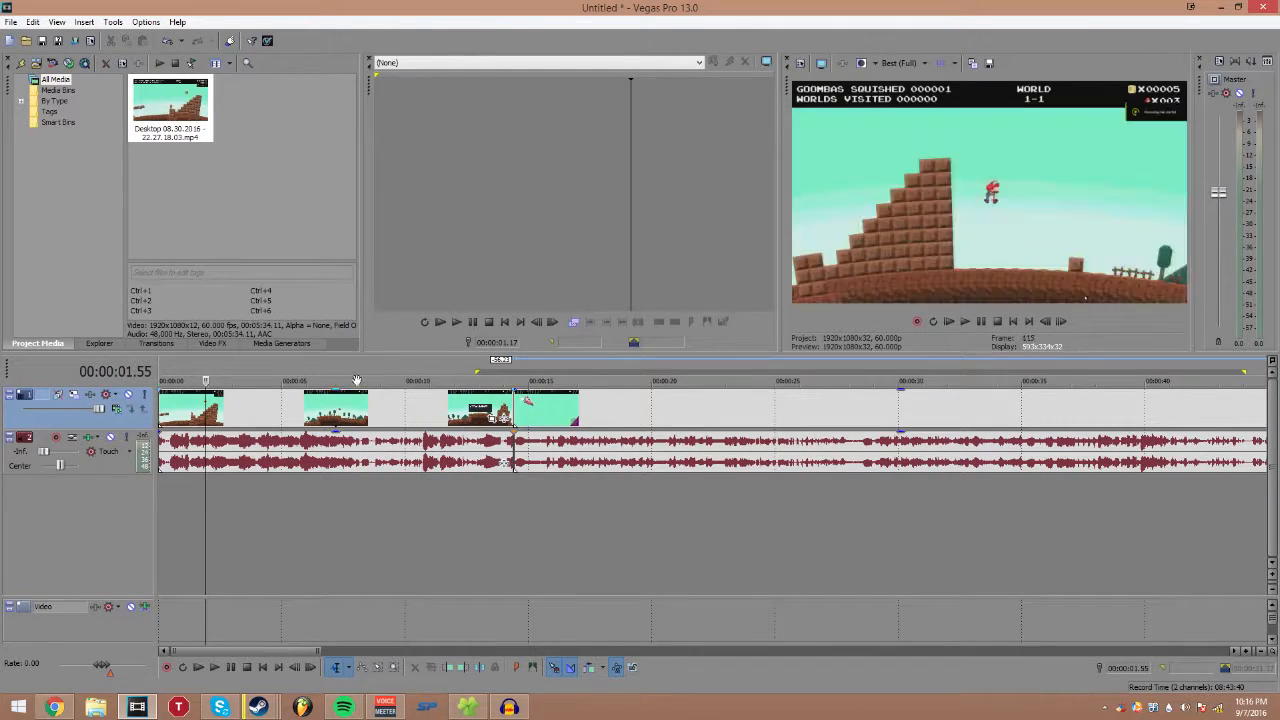
click(400, 399)
click(515, 427)
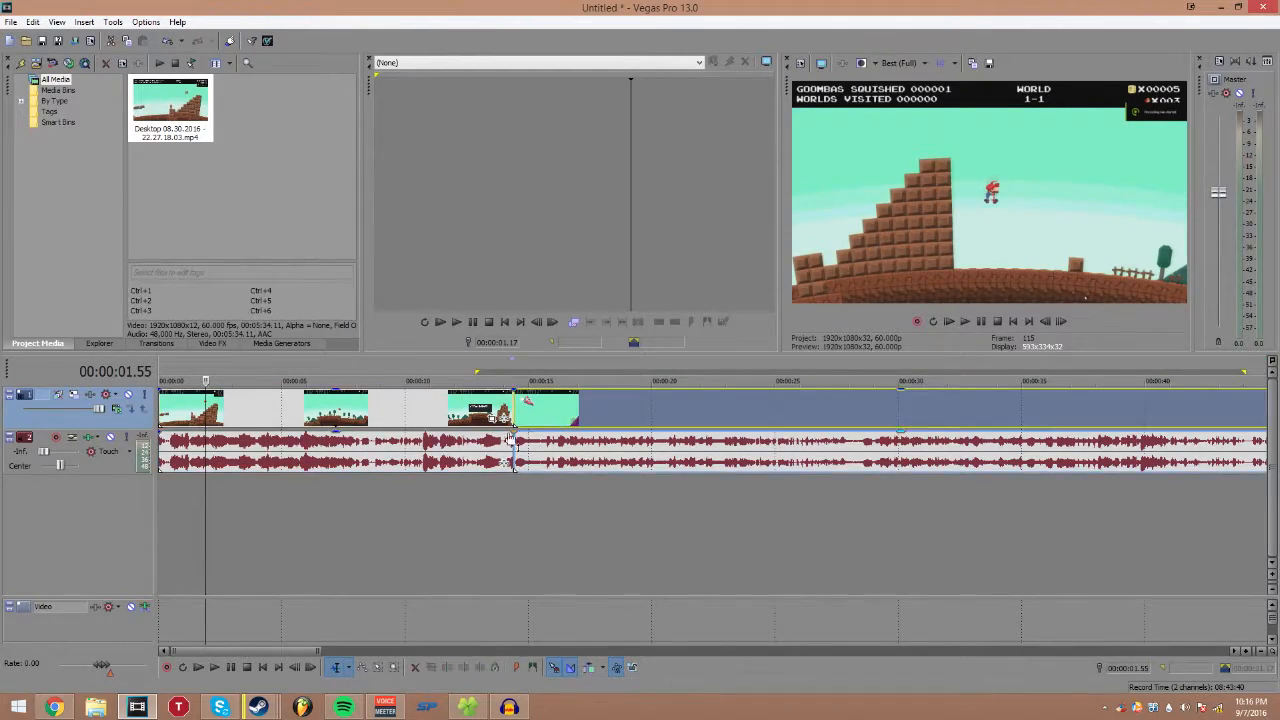
click(503, 490)
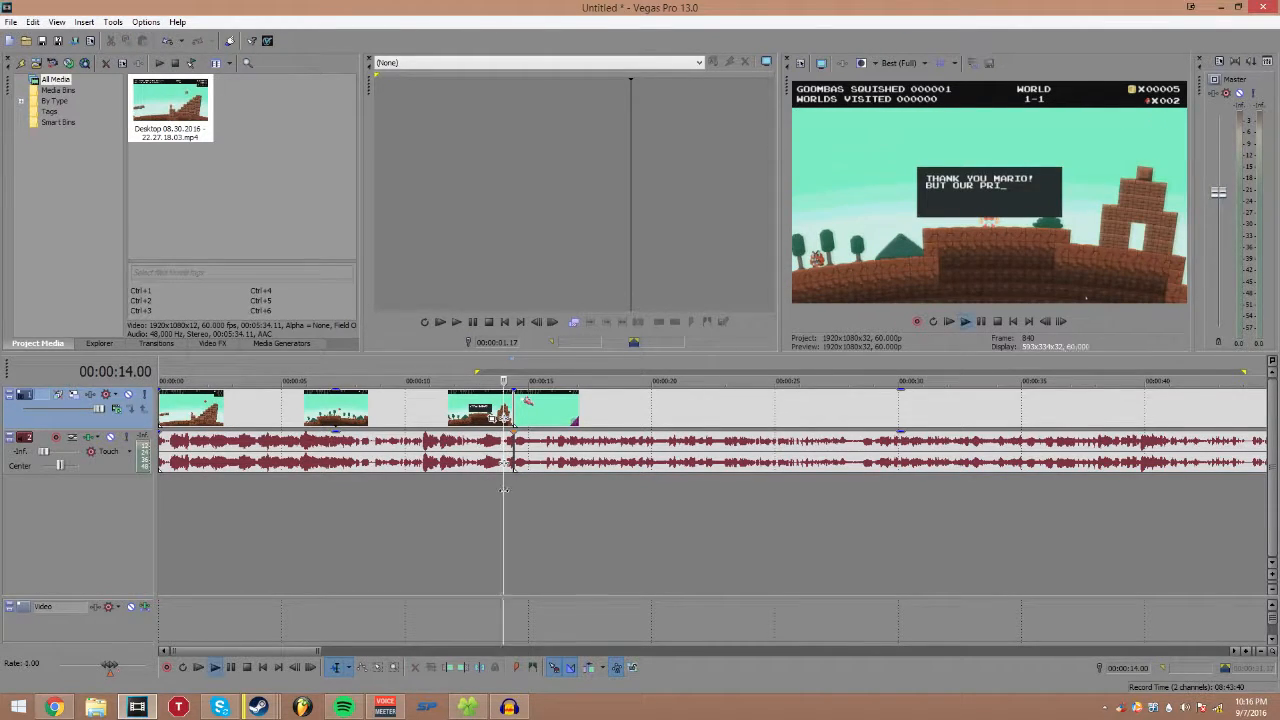
key(space)
key(space)
key(space)
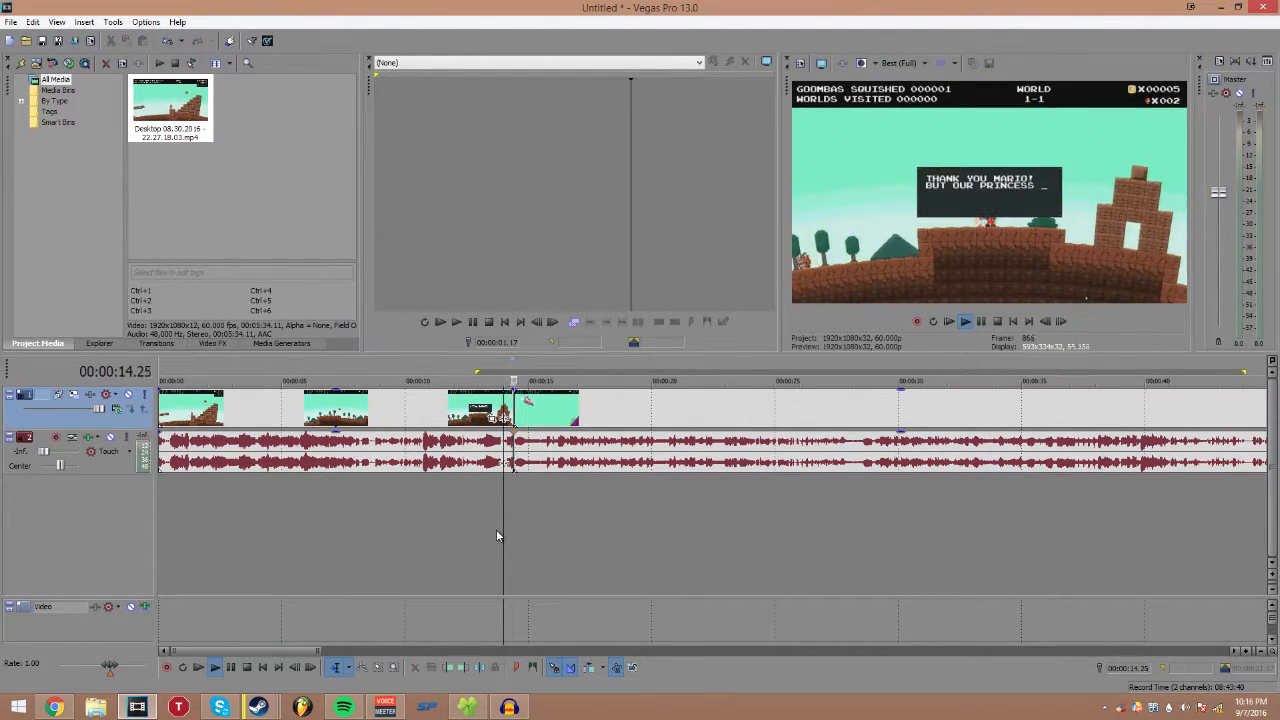
key(space)
click(532, 538)
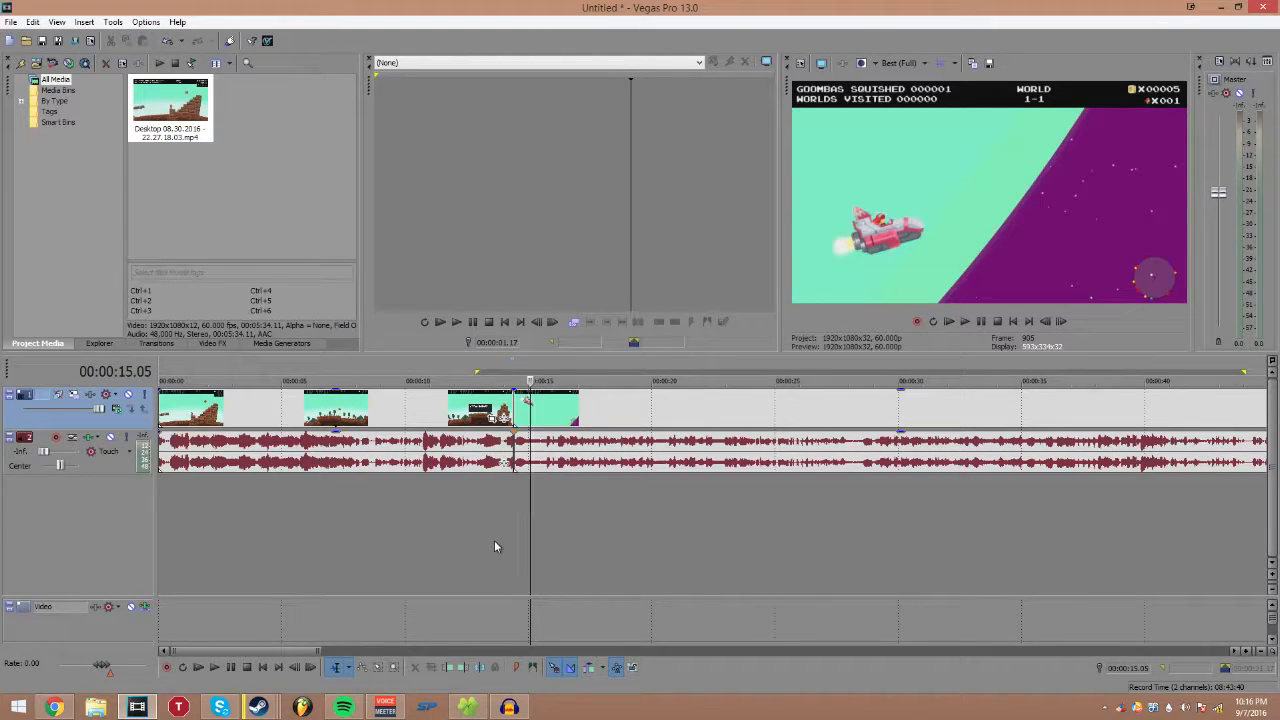
click(493, 552)
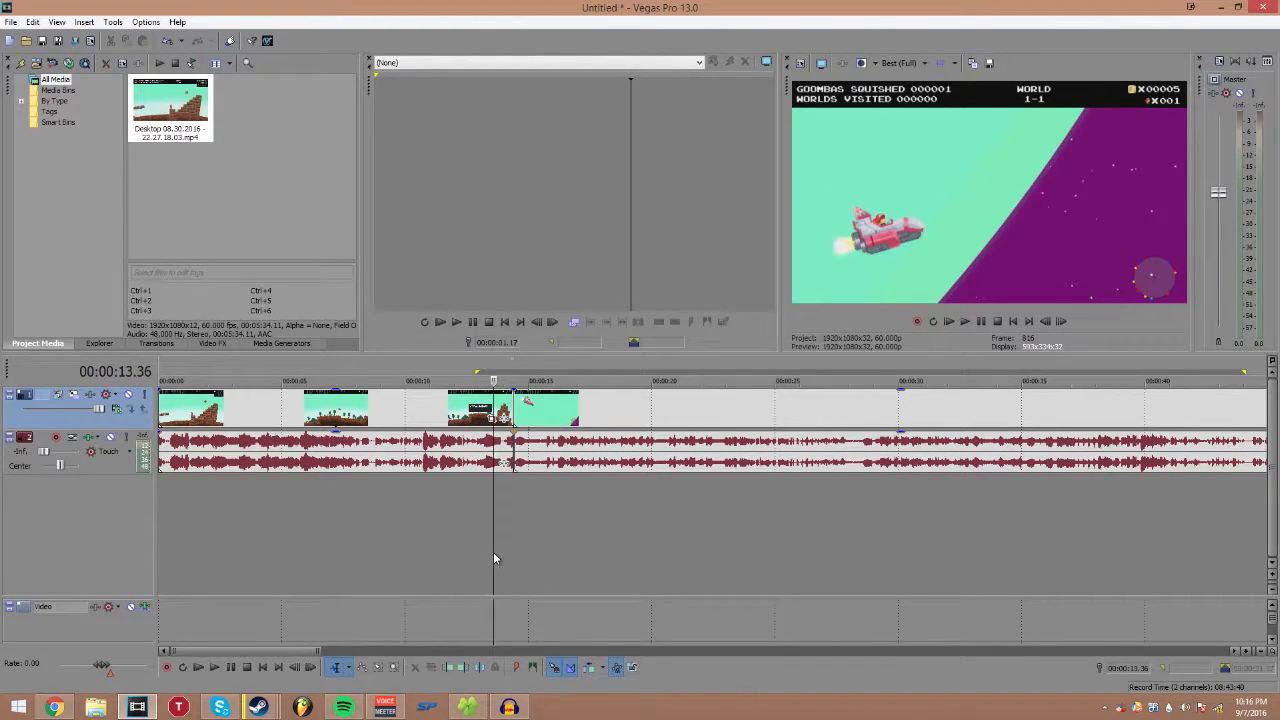
Step: Overlap the rocket clip with the end of the first clip to create a crossfade nearly three seconds long
scroll(560, 407, up, 2)
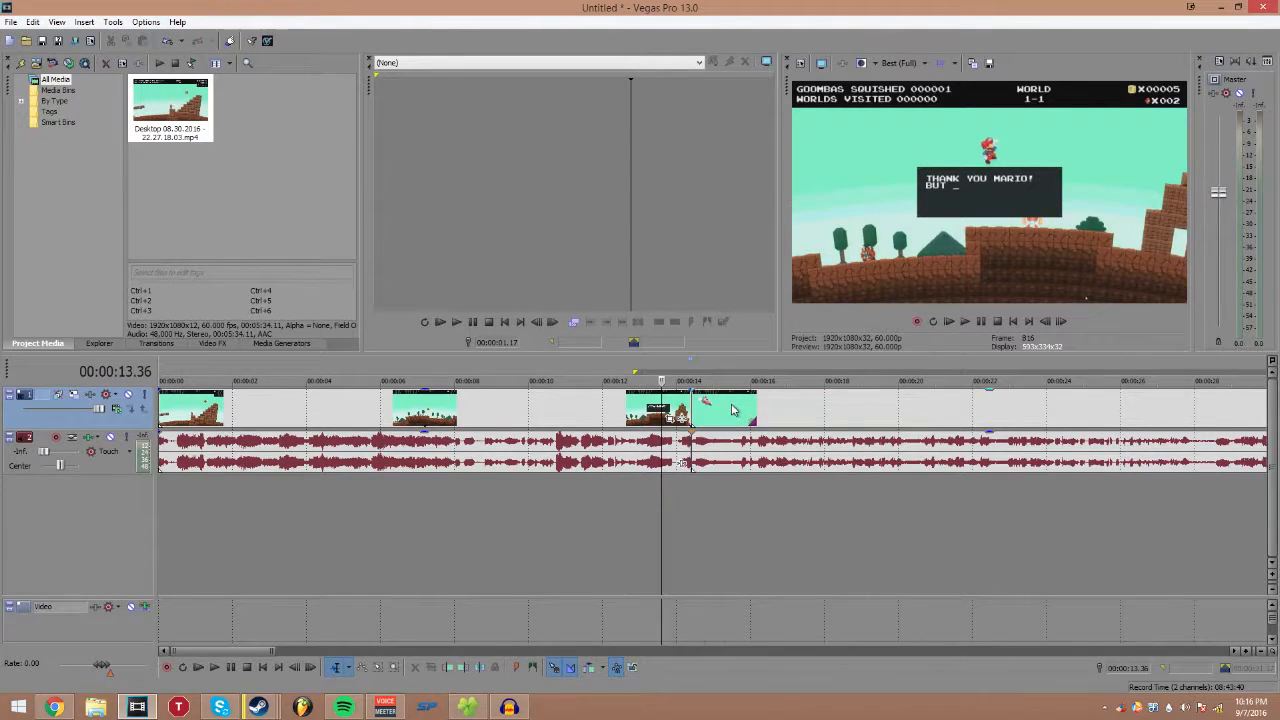
scroll(776, 418, up, 1)
scroll(740, 474, up, 1)
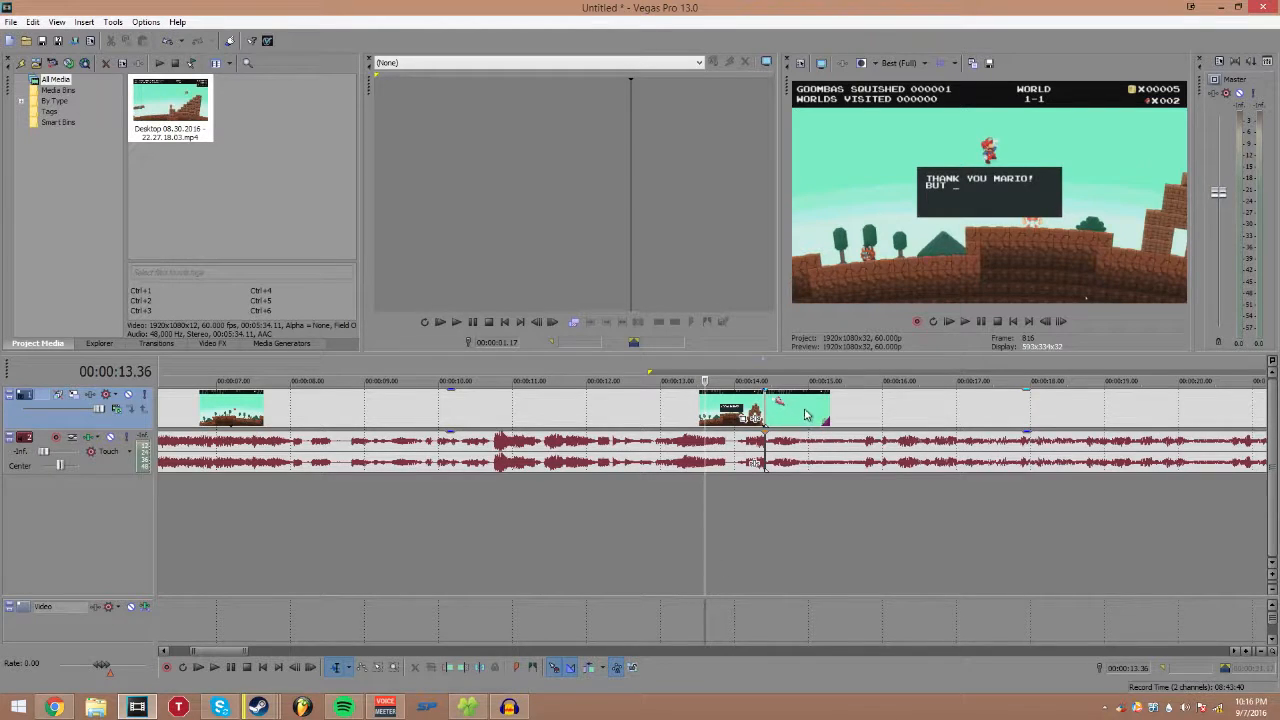
click(862, 407)
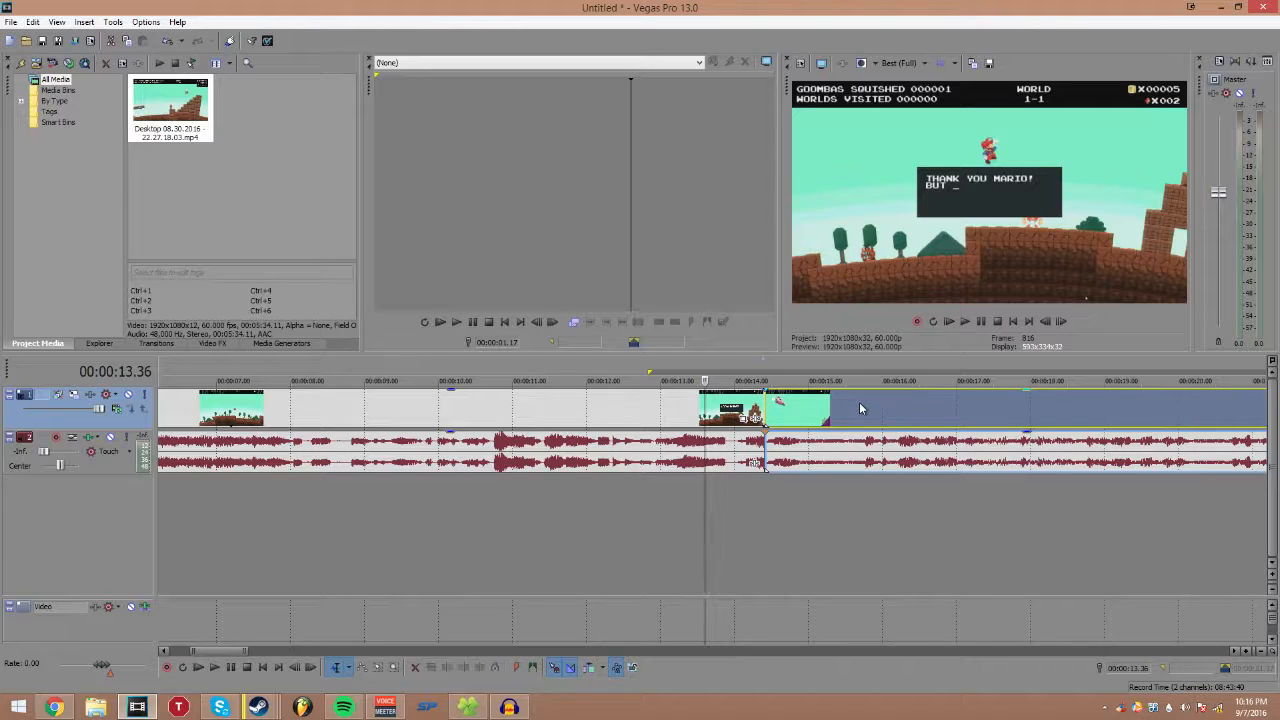
drag(861, 408, 847, 410)
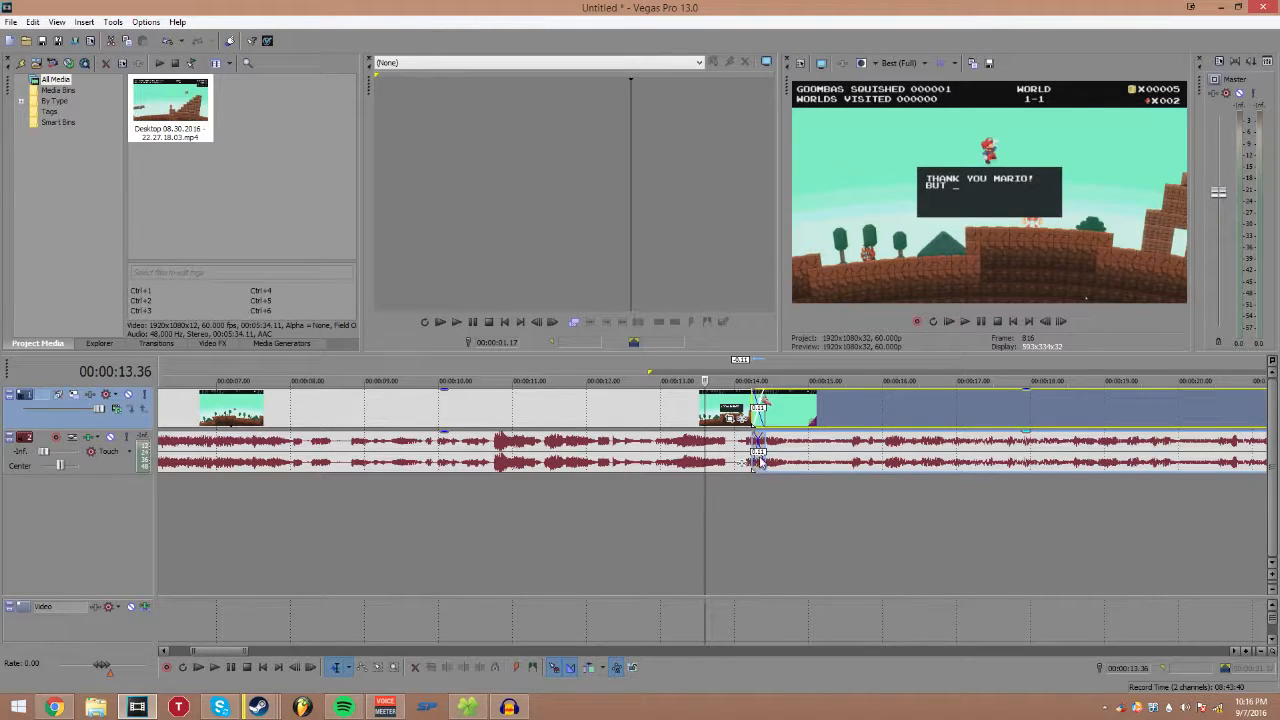
drag(758, 460, 552, 462)
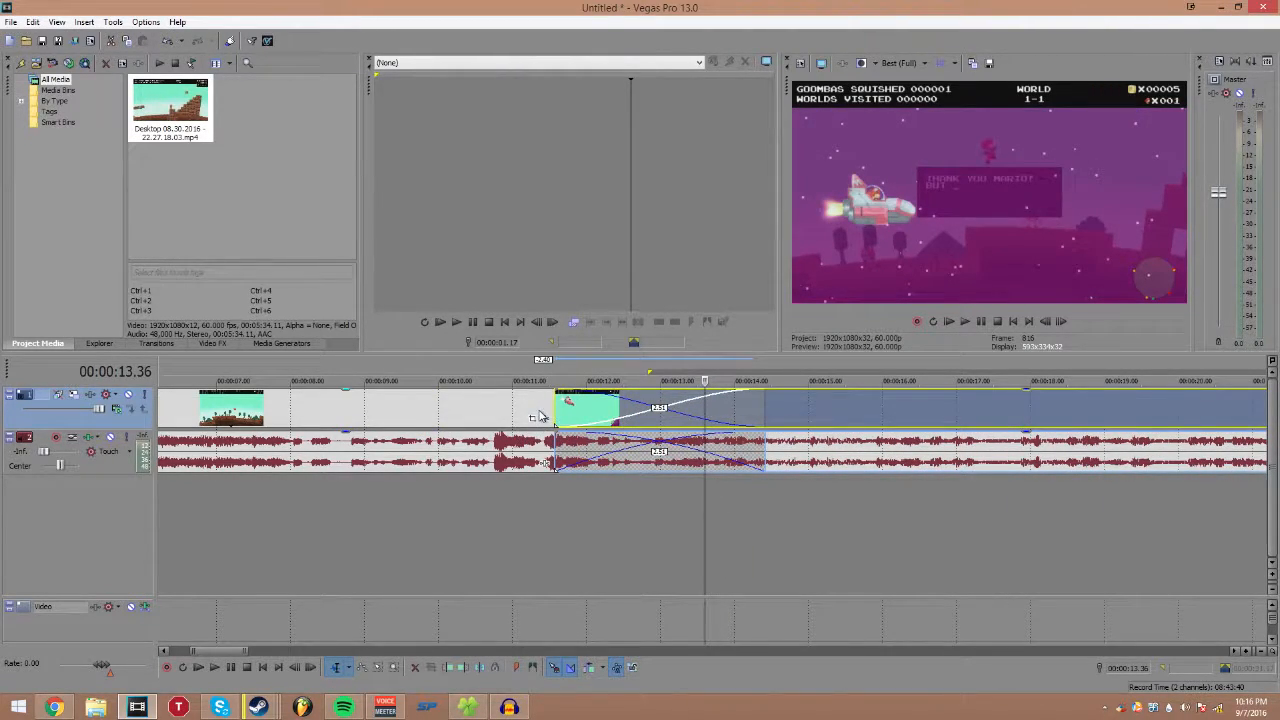
Step: Play back the long crossfade repeatedly from about 00:00:11.24 to check how the two clips blend
click(549, 400)
key(space)
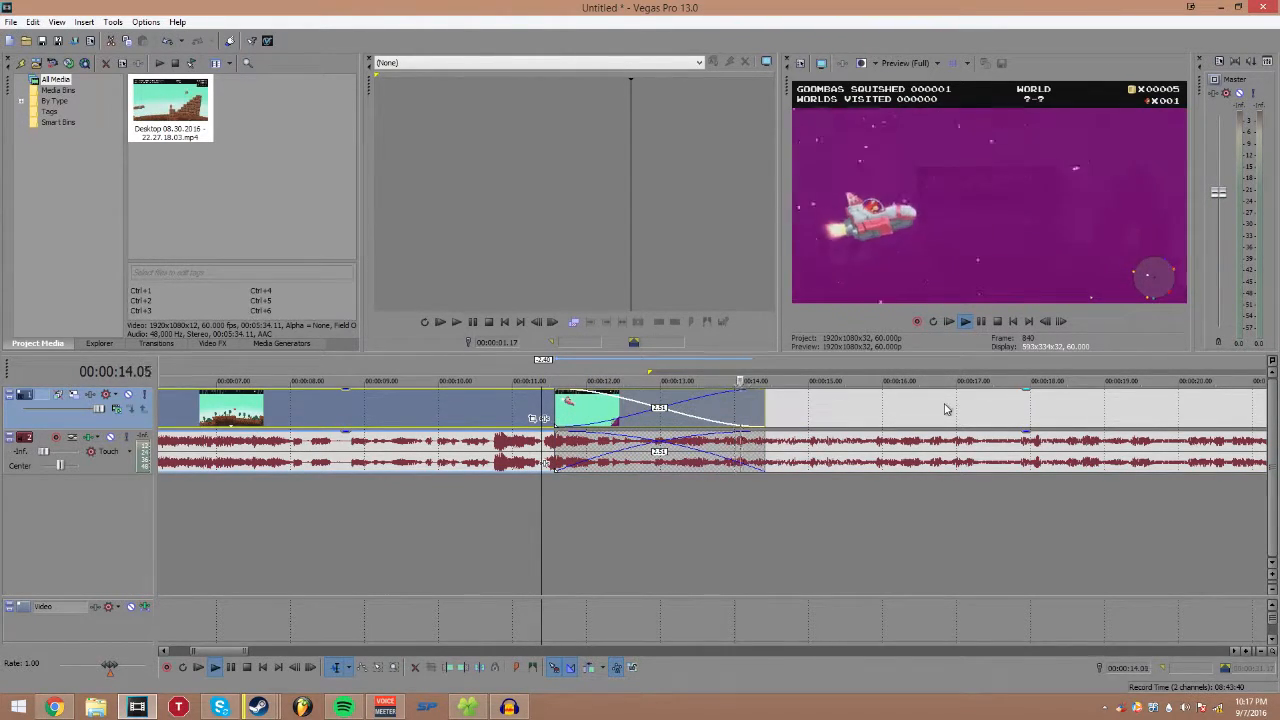
key(space)
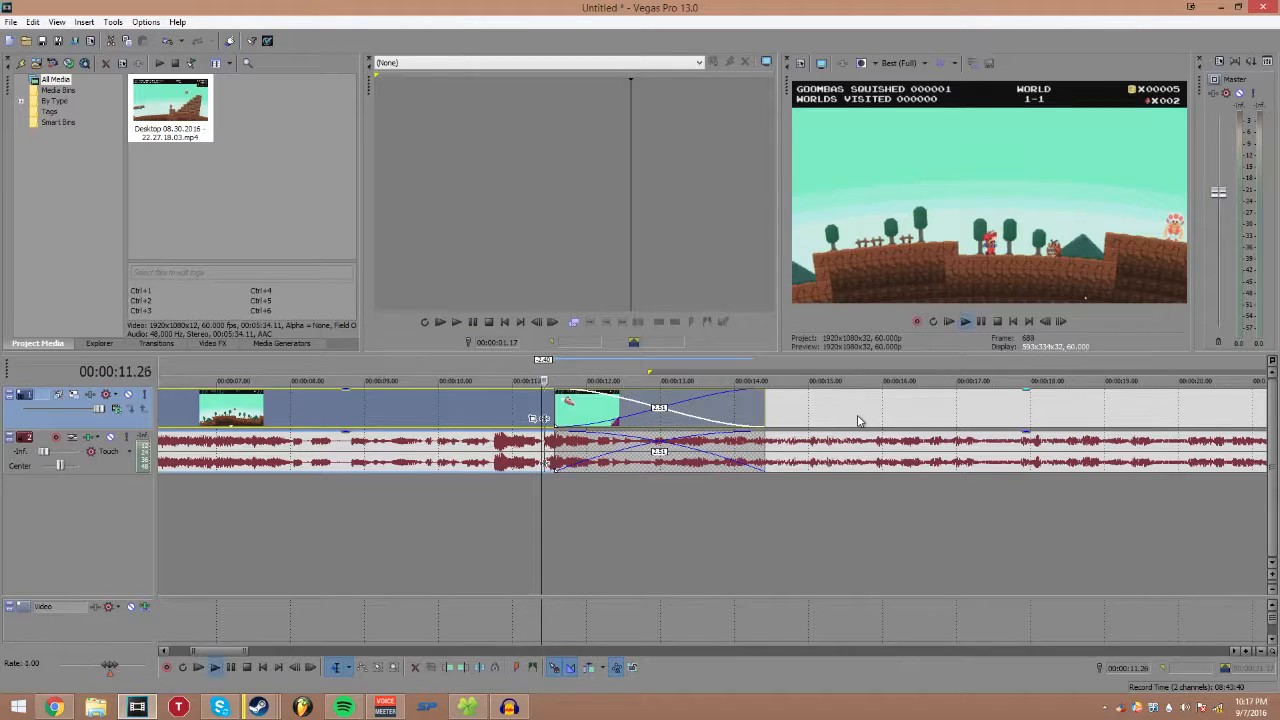
key(space)
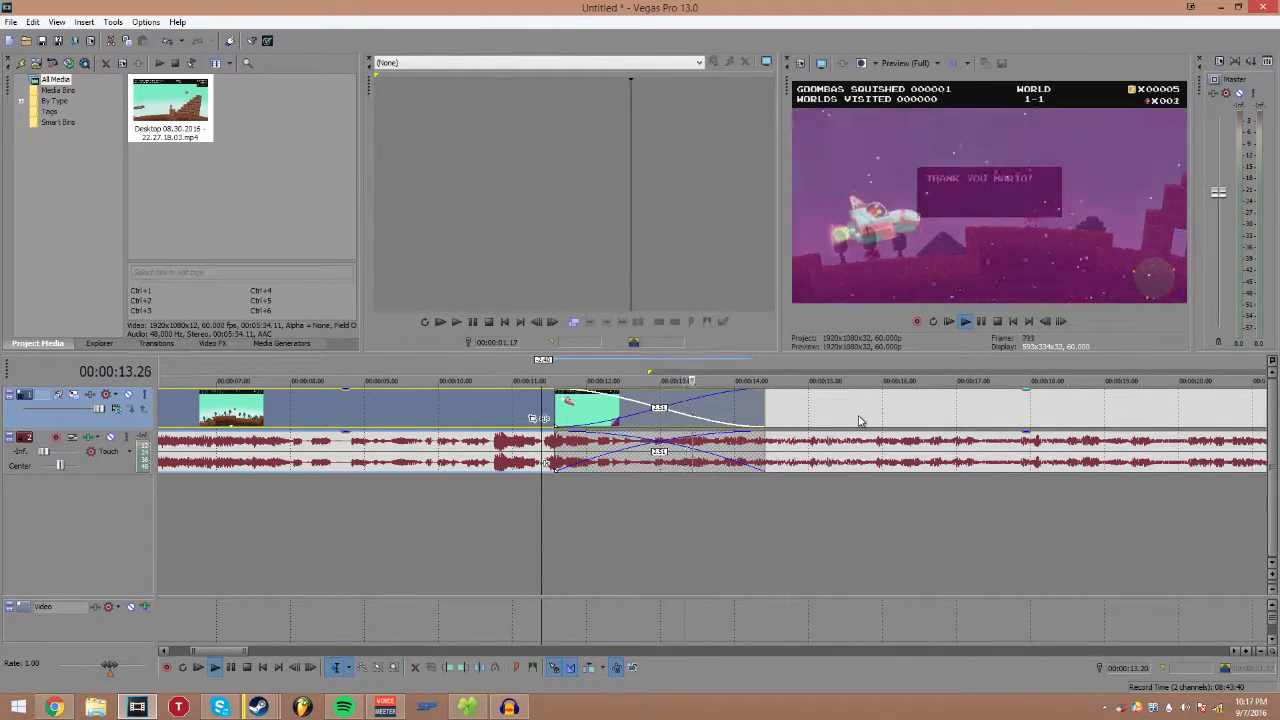
key(space)
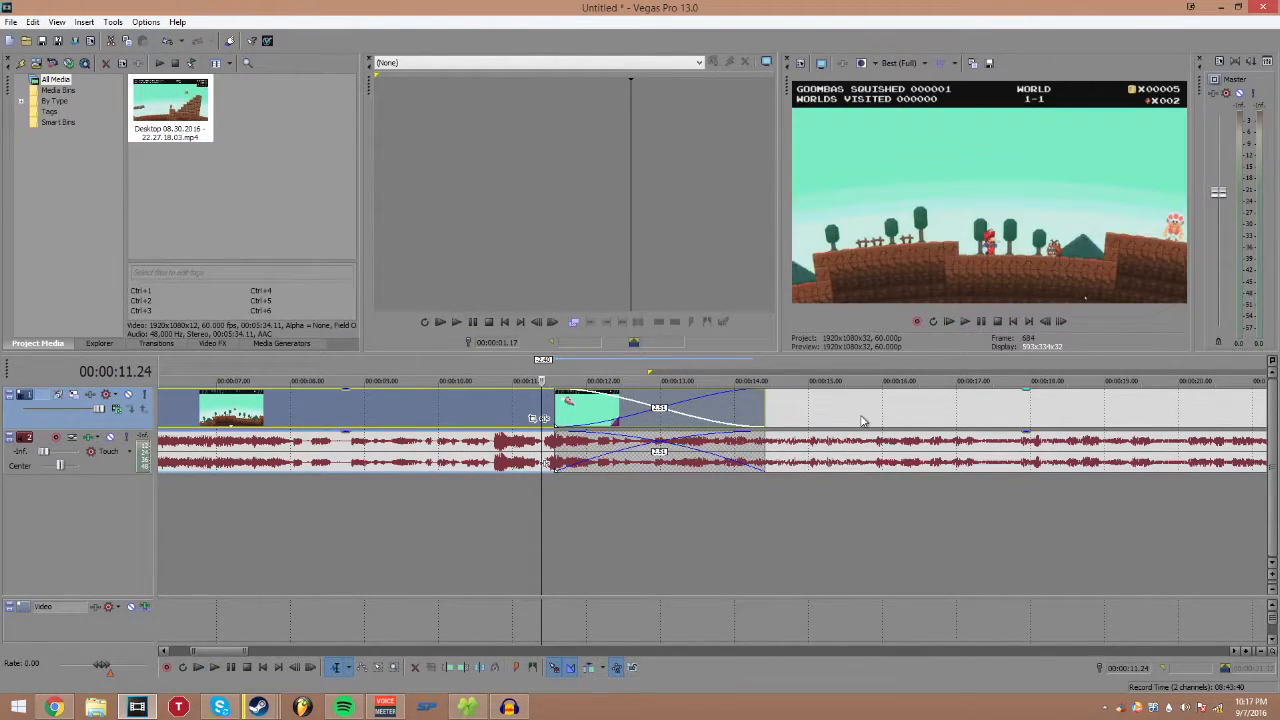
Step: Shift the rocket clip later to shorten the crossfade to about 22 frames, and play back the transition
click(866, 421)
drag(866, 421, 1043, 396)
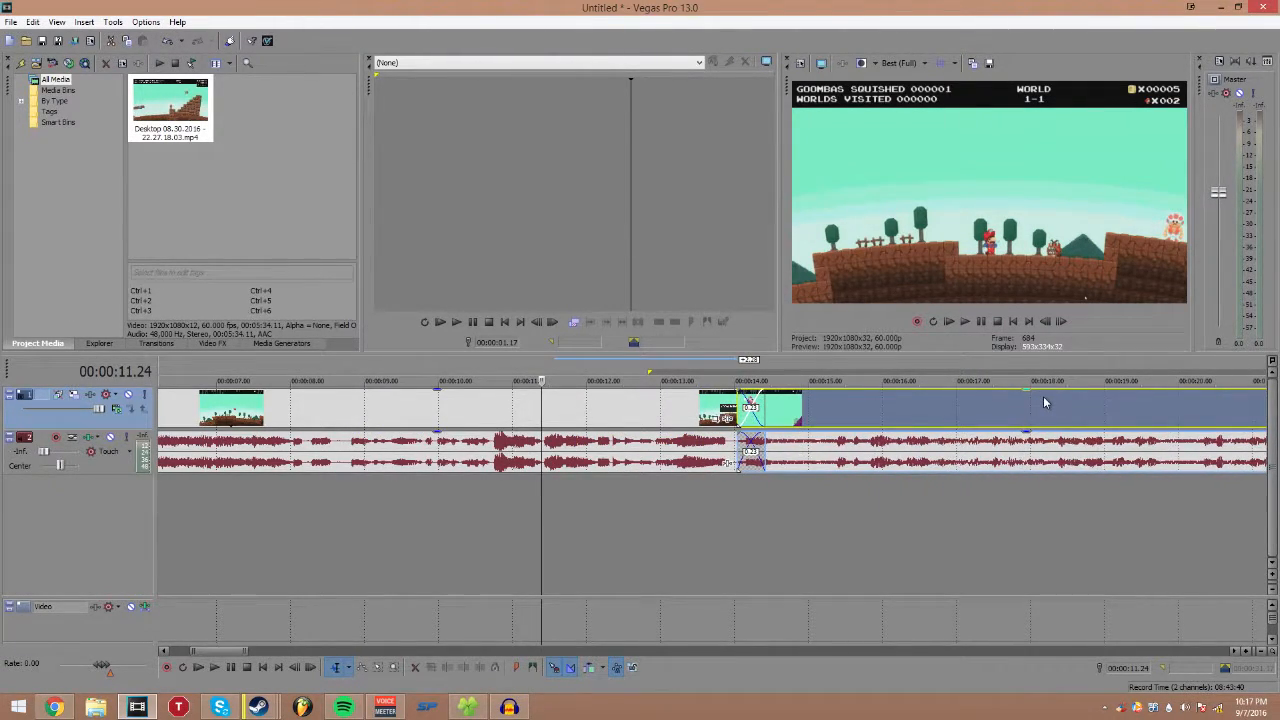
key(space)
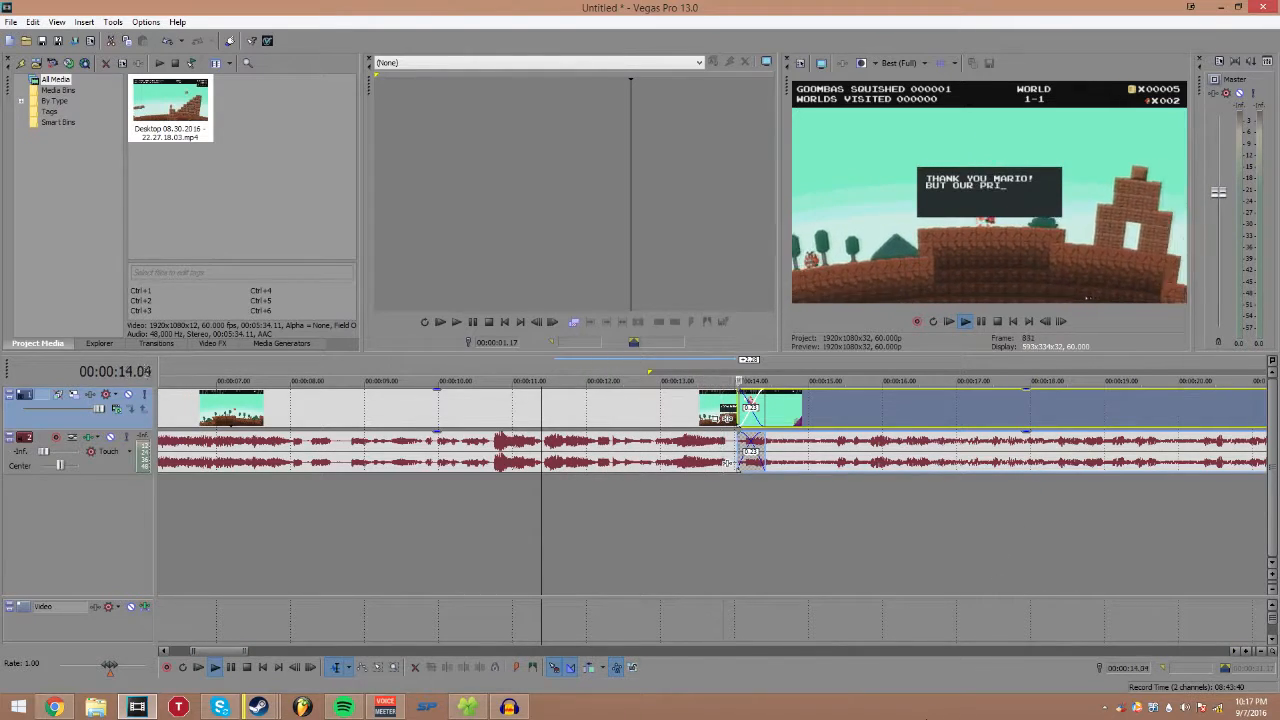
key(space)
key(space)
key(space)
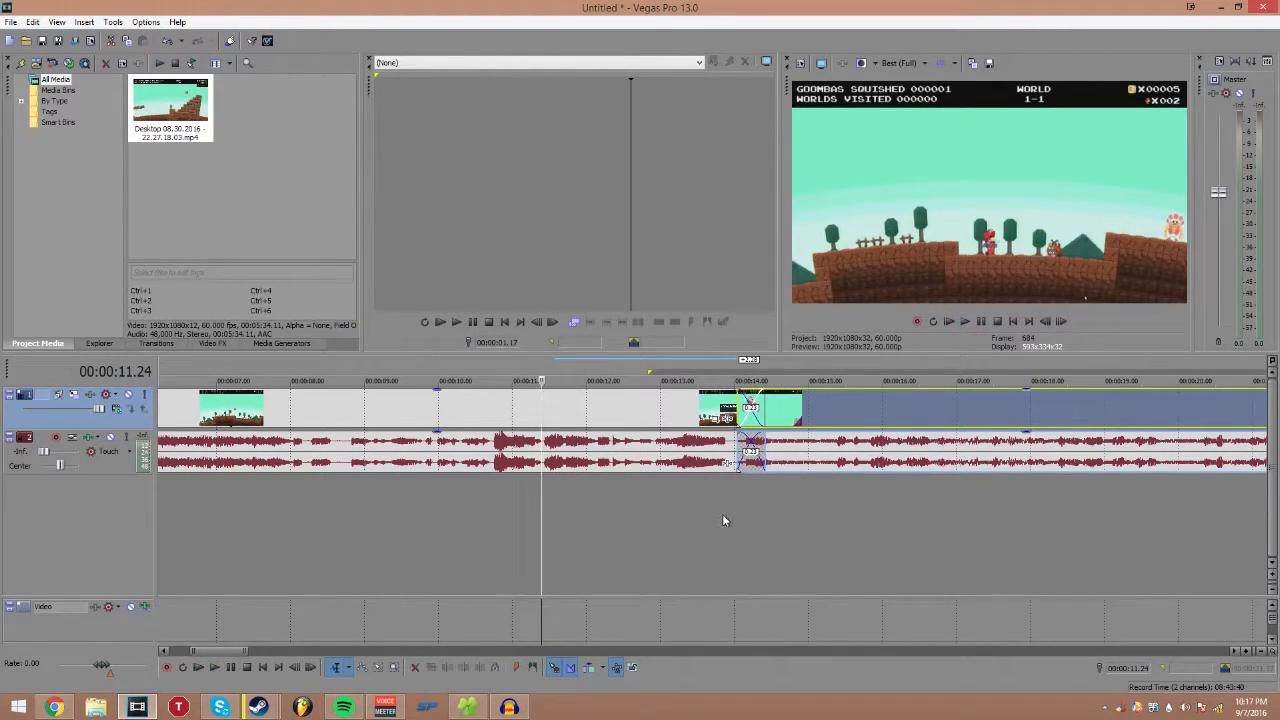
click(722, 514)
key(space)
key(space)
key(space)
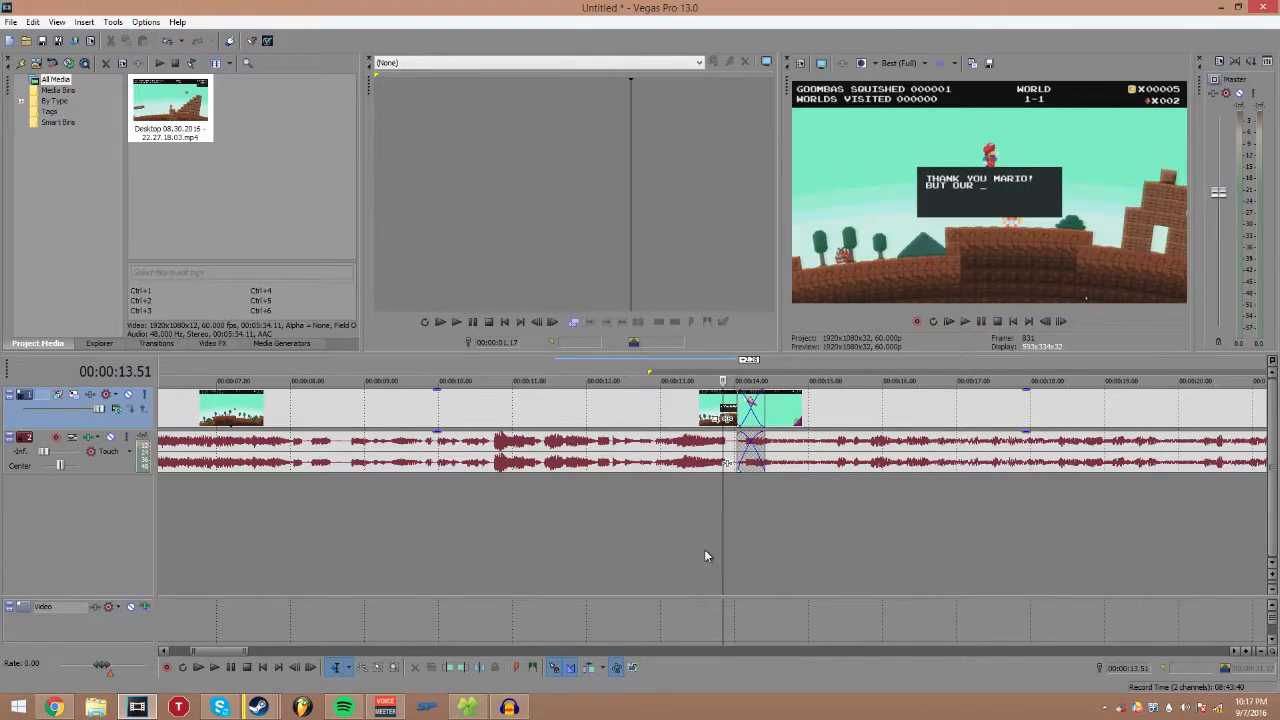
key(space)
Step: Review the video preview quality options and the resolutions offered for the Preview level
click(910, 66)
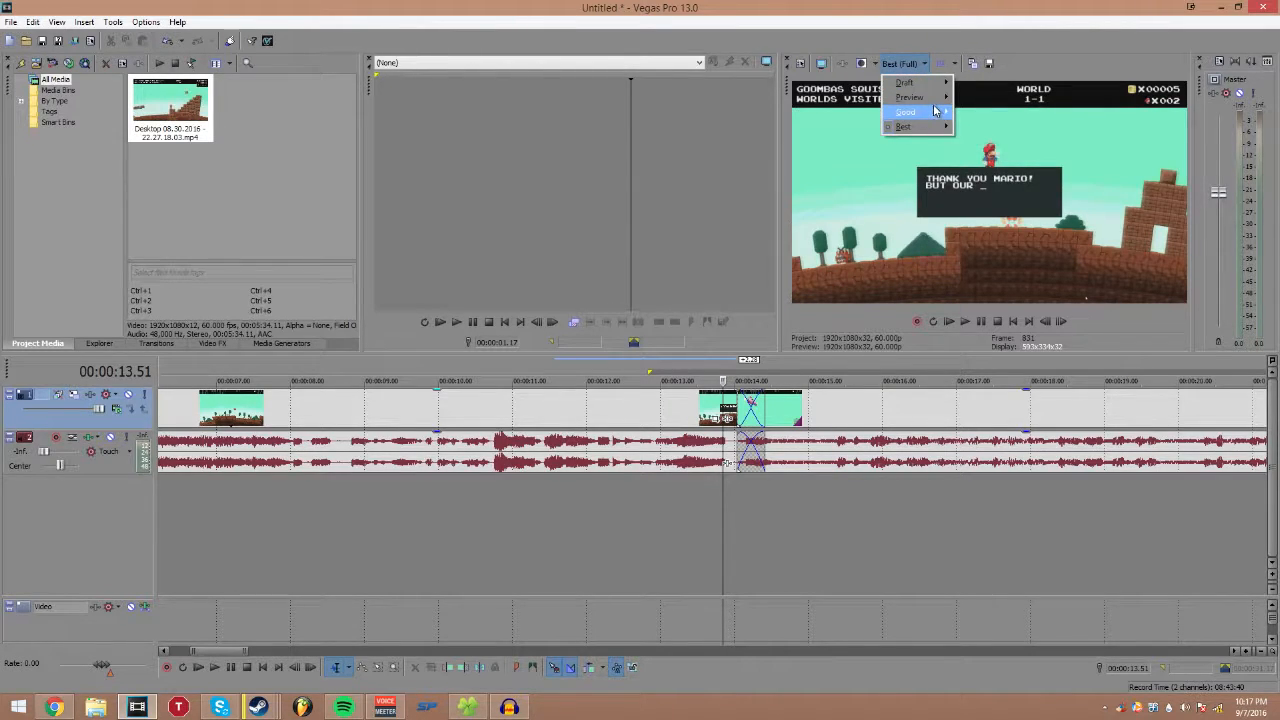
mouse_move(925, 97)
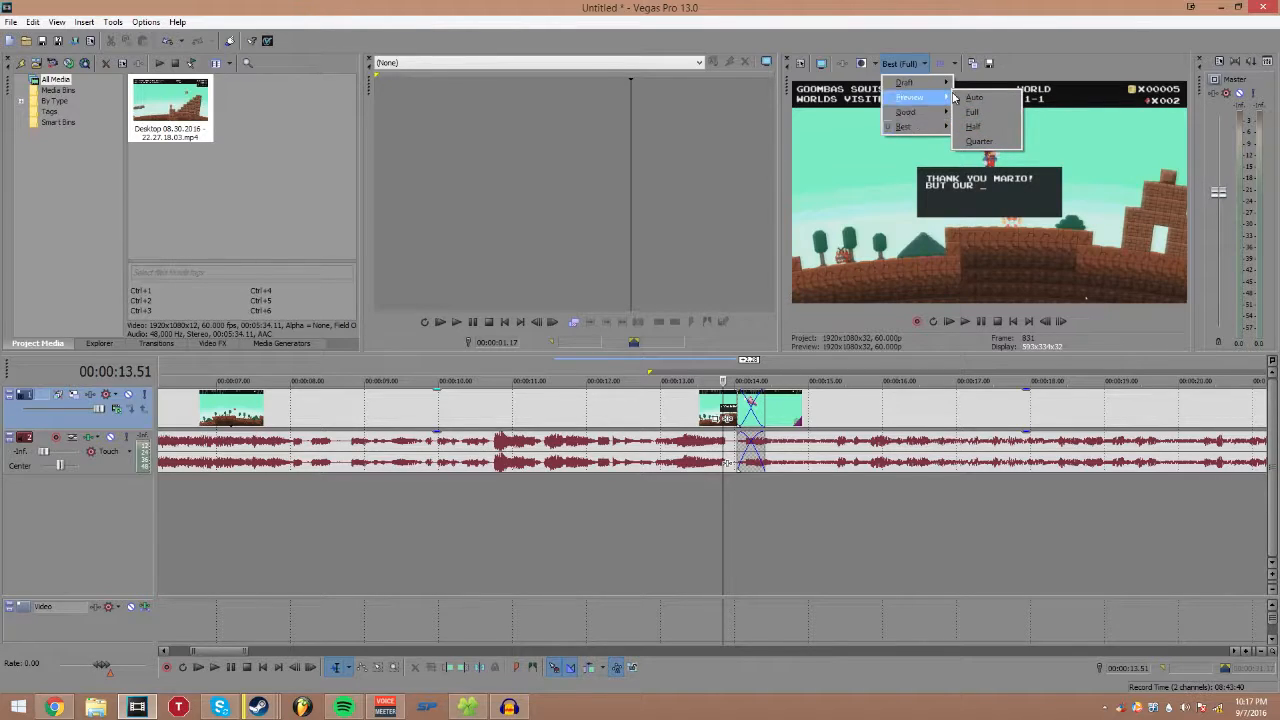
click(1069, 38)
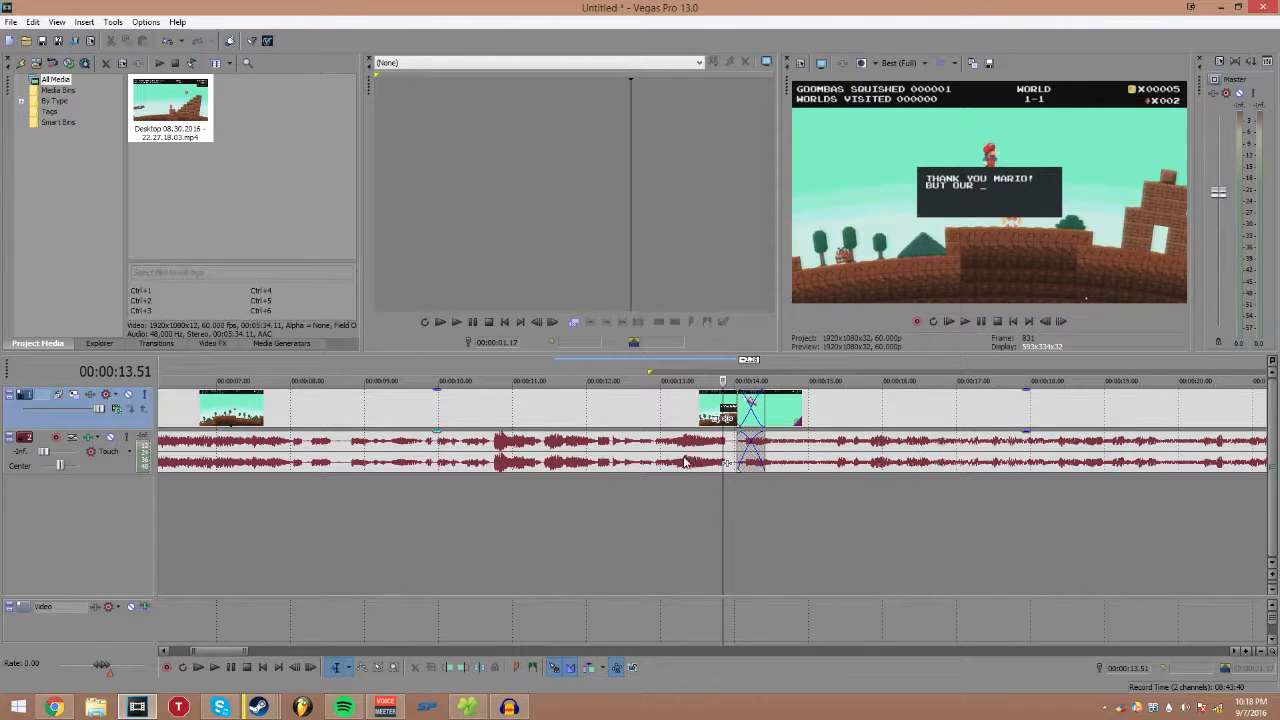
Step: Play back the shortened crossfade again, starting from 00:00:13.24
click(736, 488)
click(728, 494)
key(space)
click(690, 515)
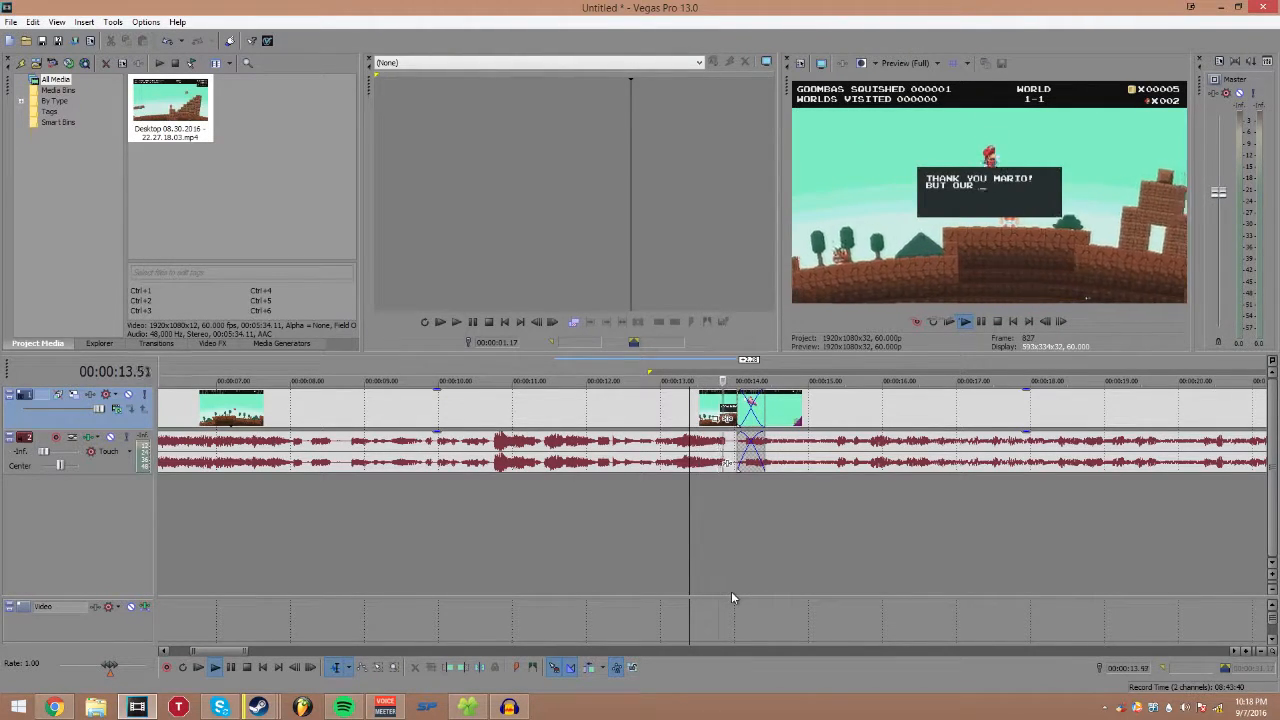
key(space)
Step: Move the rocket clip back to the end of the first clip without any overlap, and check the direct cut
drag(817, 417, 846, 417)
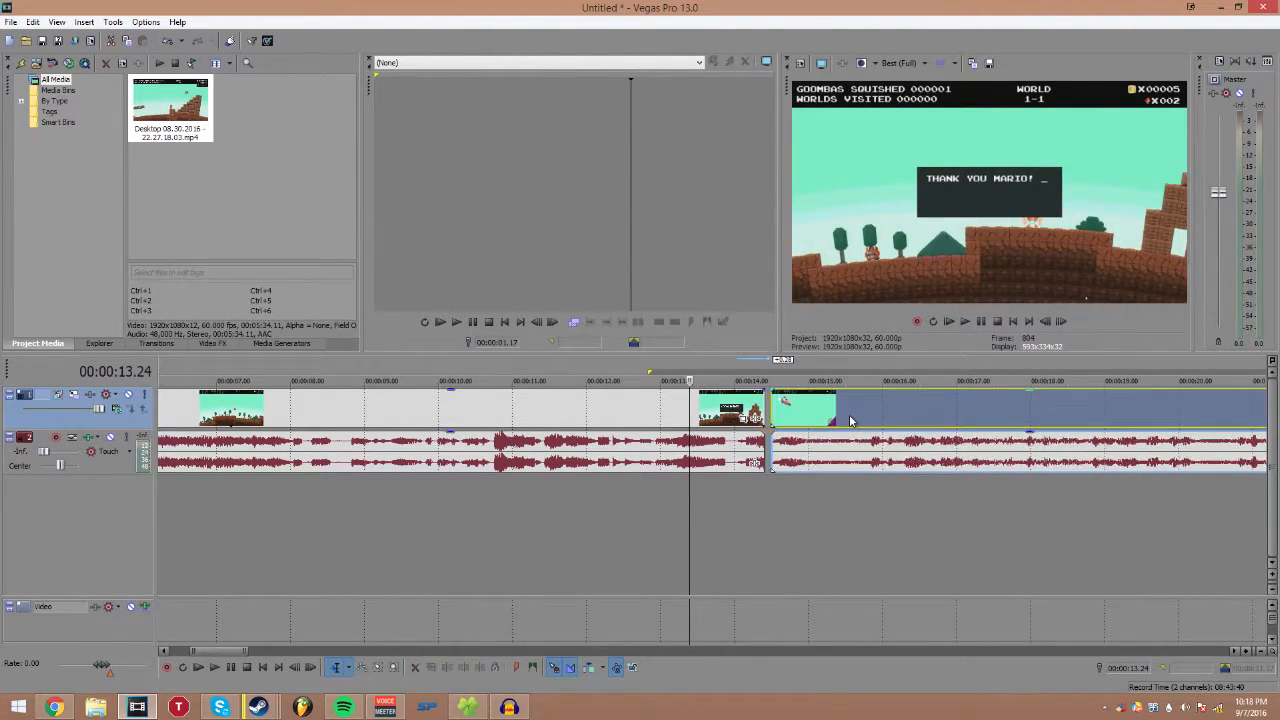
key(space)
key(space)
key(space)
key(space)
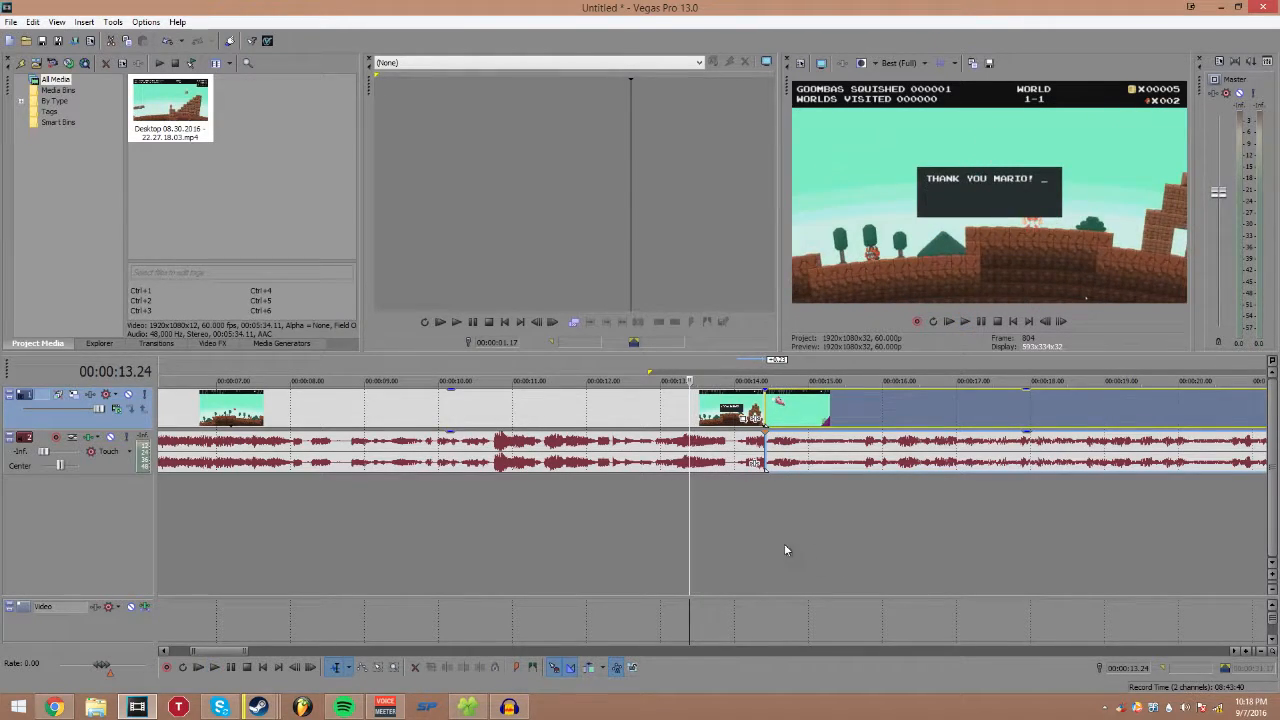
click(750, 533)
click(725, 526)
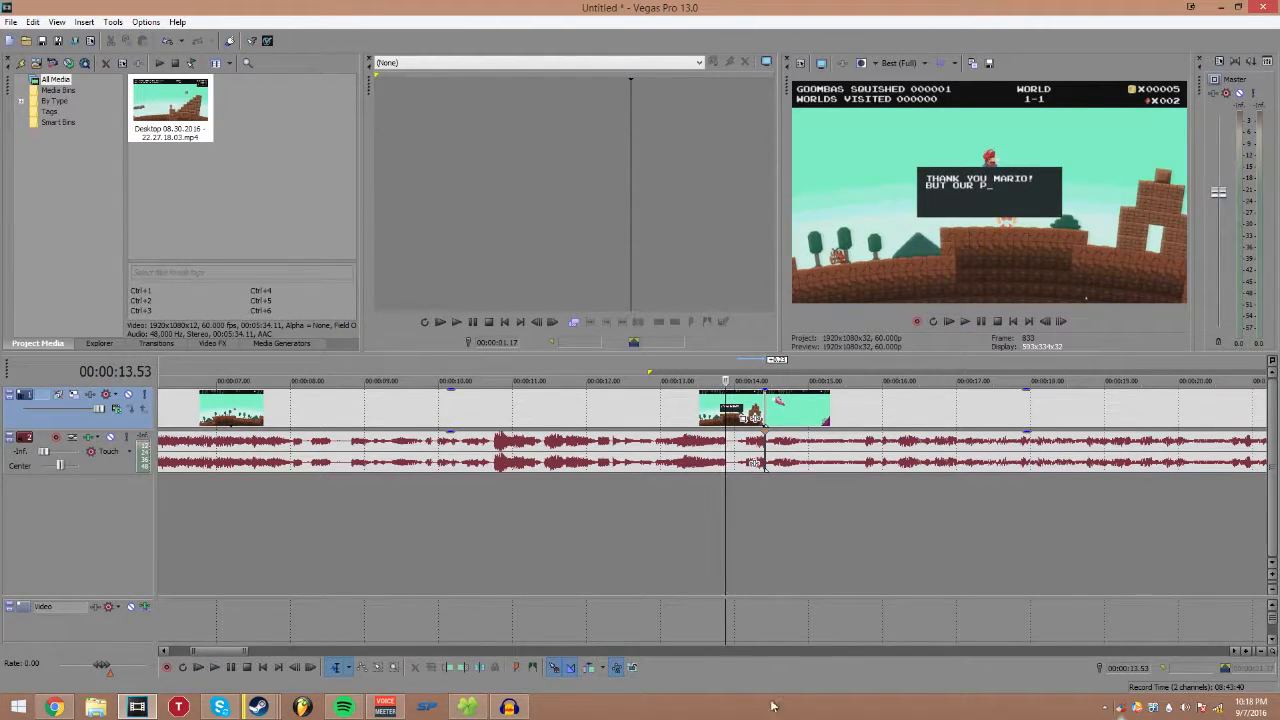
Step: Raise the audio track's volume to about -0.1 dB, and lower it back to -Inf
click(708, 405)
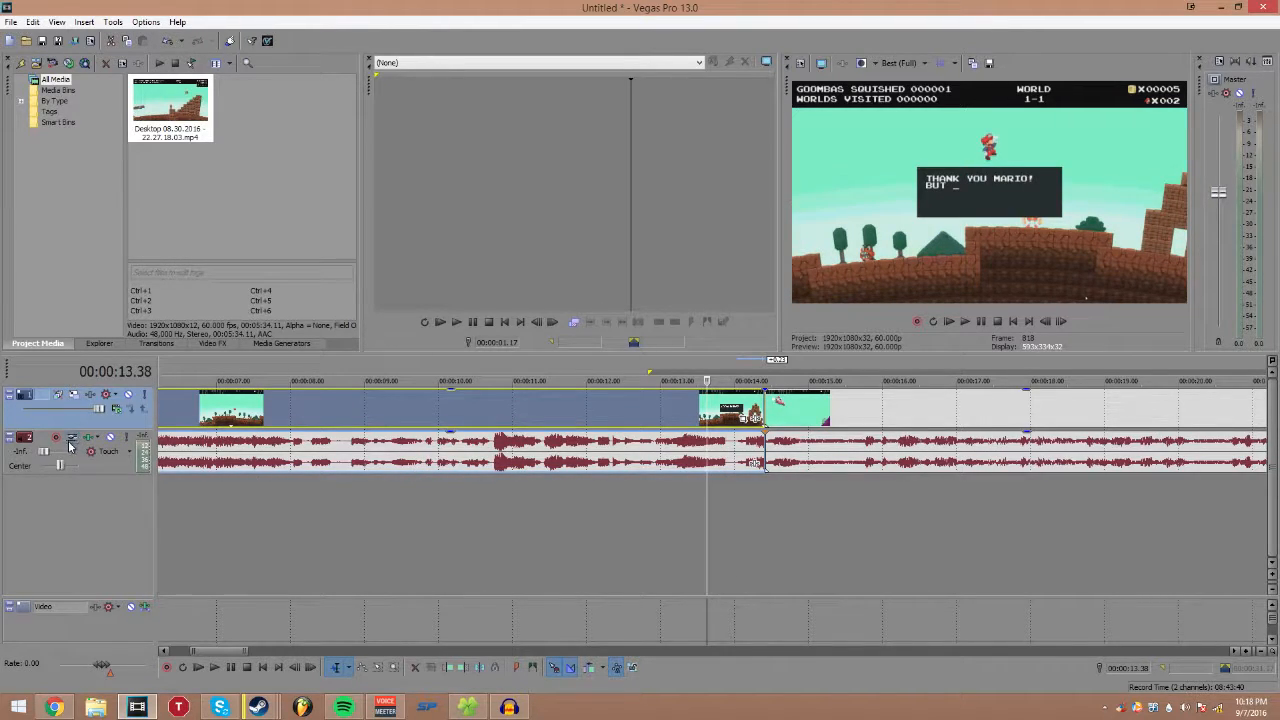
drag(44, 451, 62, 452)
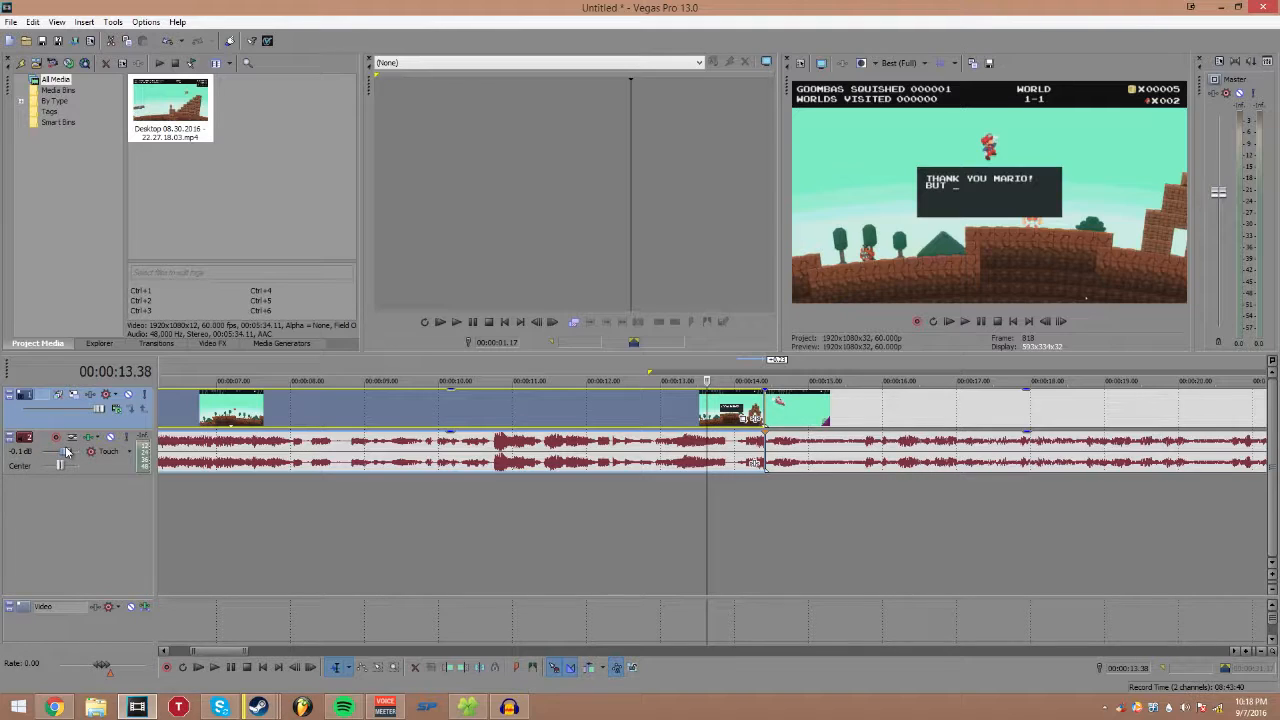
drag(66, 452, 8, 458)
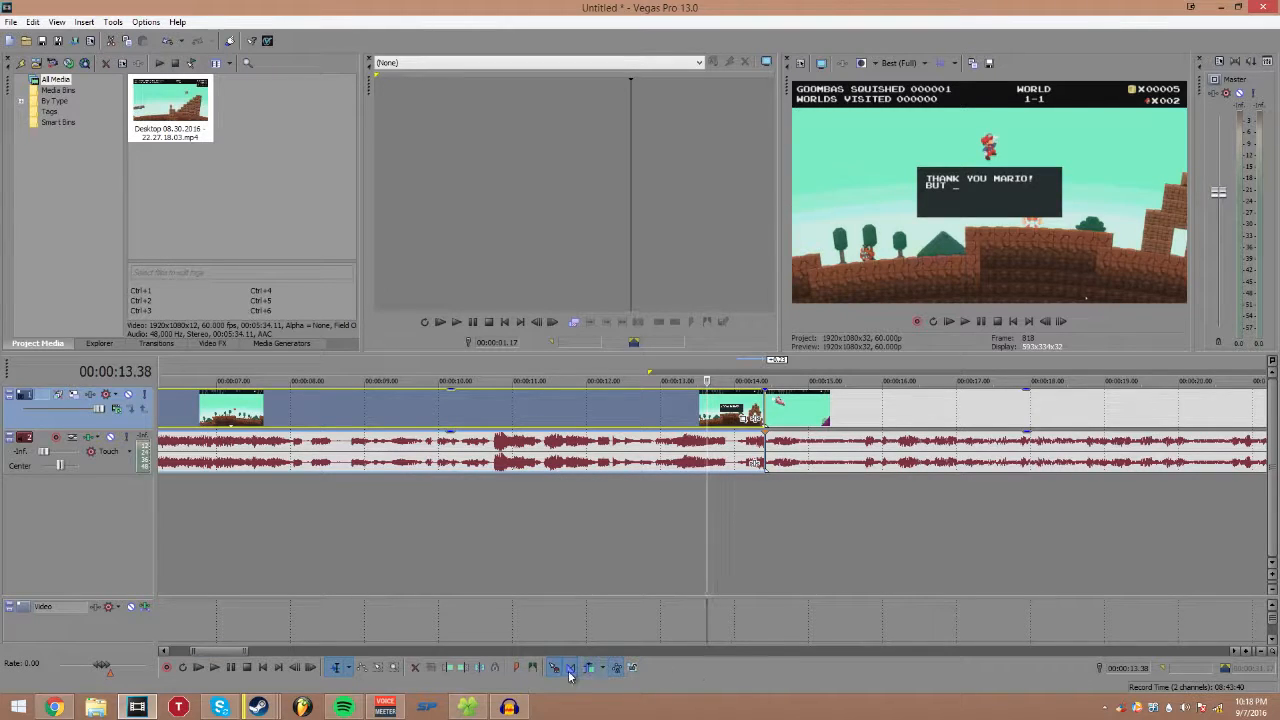
Step: Delete the first clip's audio event together with its grouped video, and undo the deletion
click(522, 442)
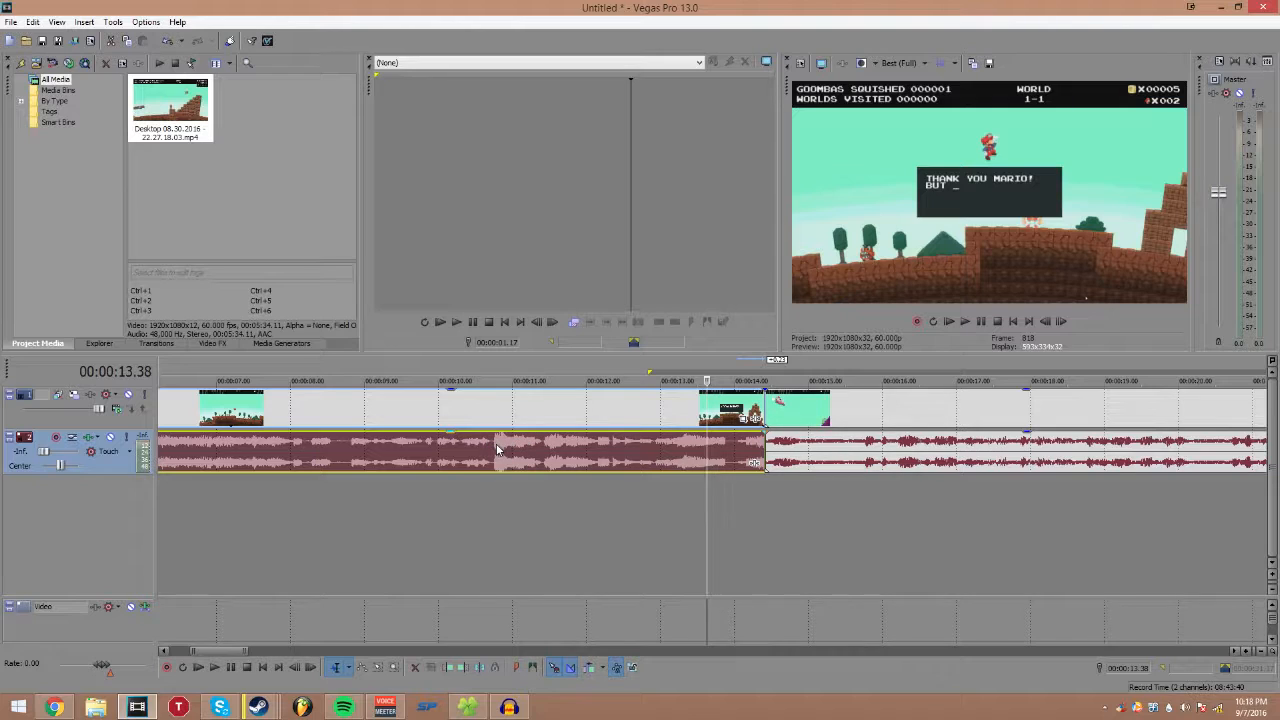
right_click(496, 443)
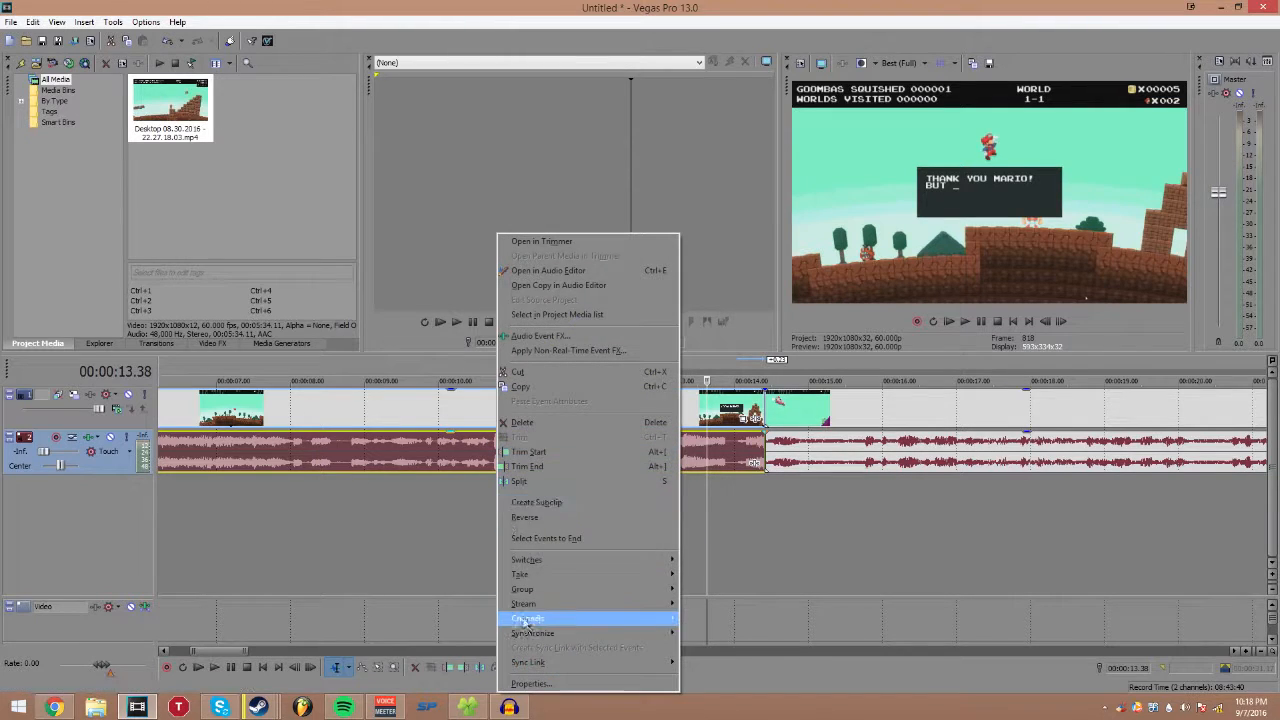
click(392, 441)
click(396, 446)
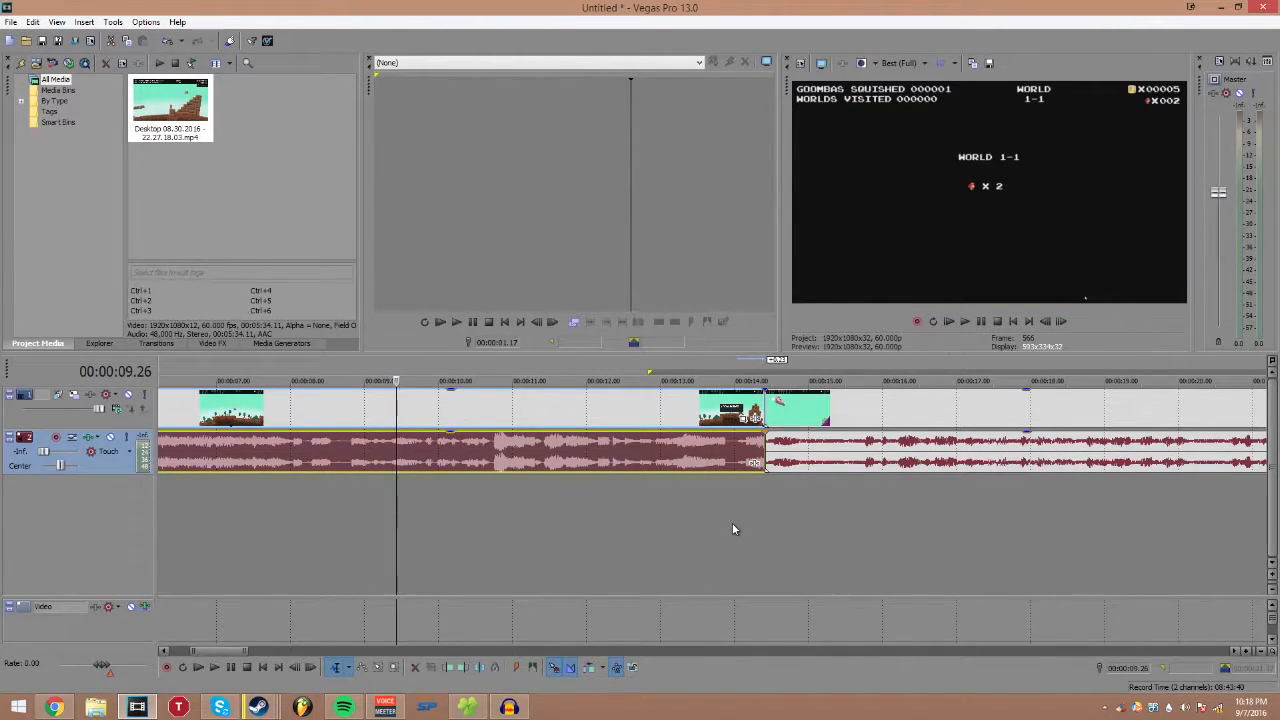
key(Delete)
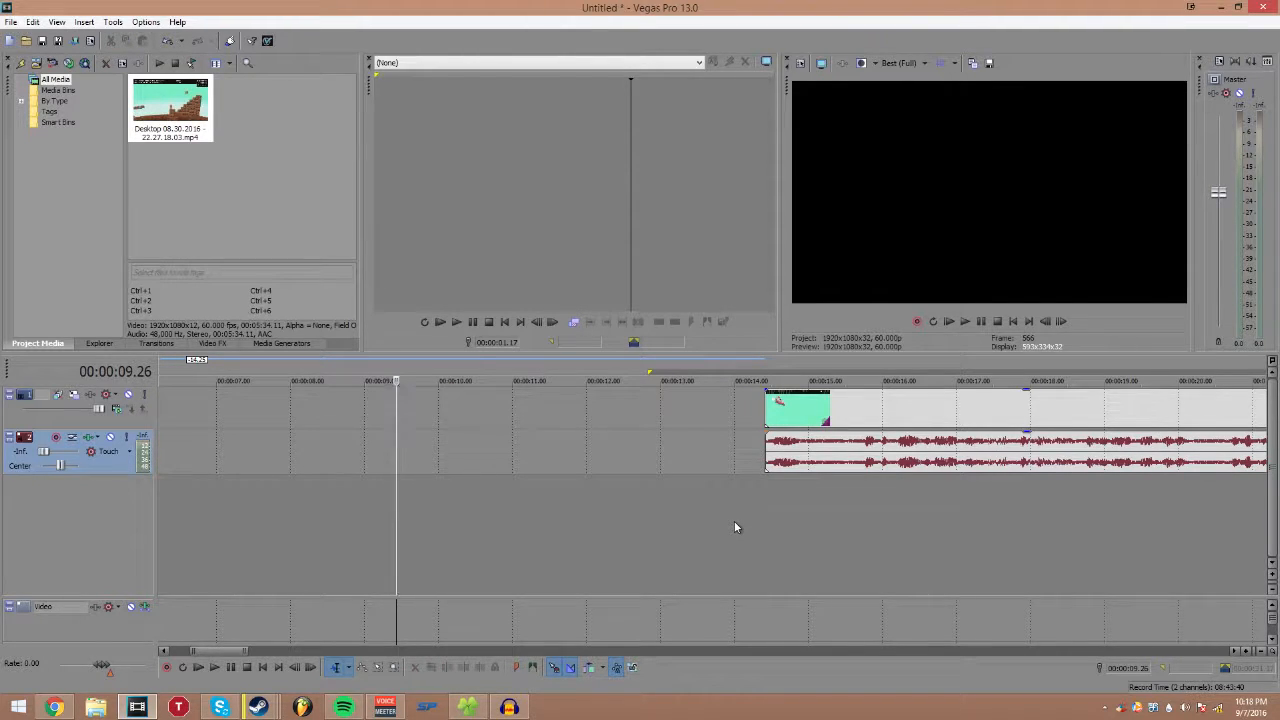
key(ctrl+z)
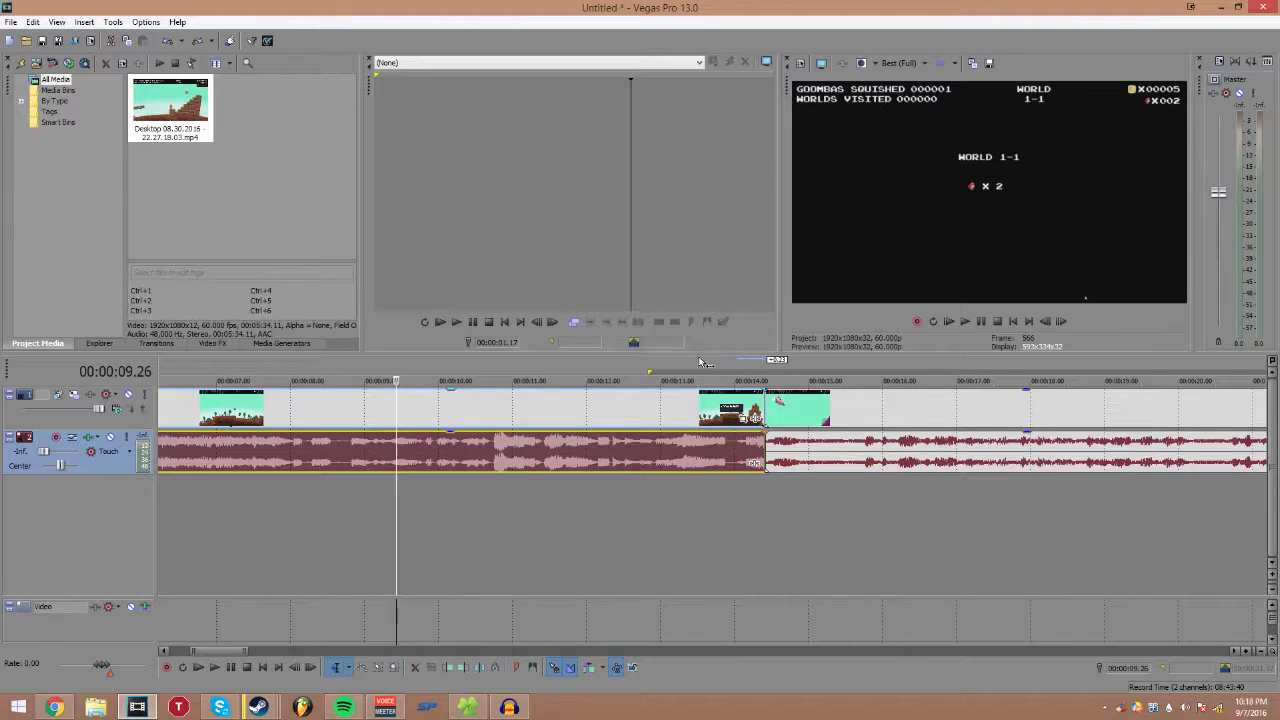
Step: Remove the first clip's audio event from its group, and delete only that audio
right_click(395, 456)
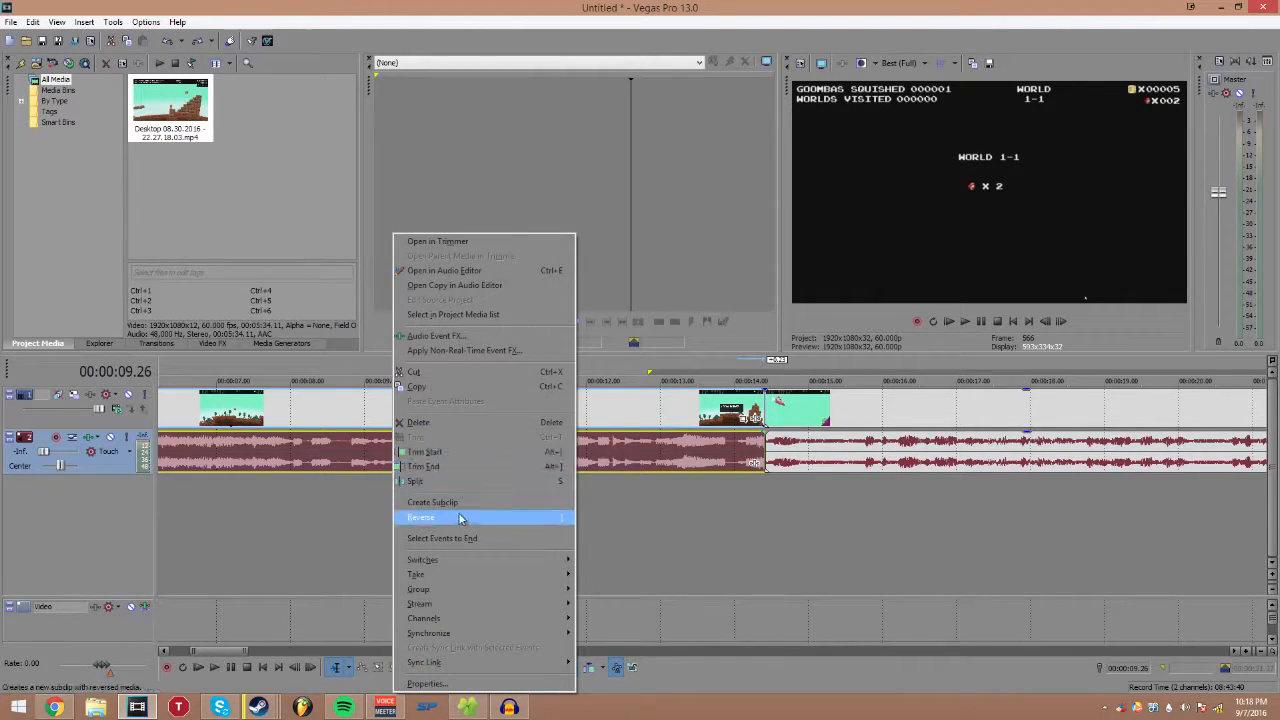
mouse_move(490, 590)
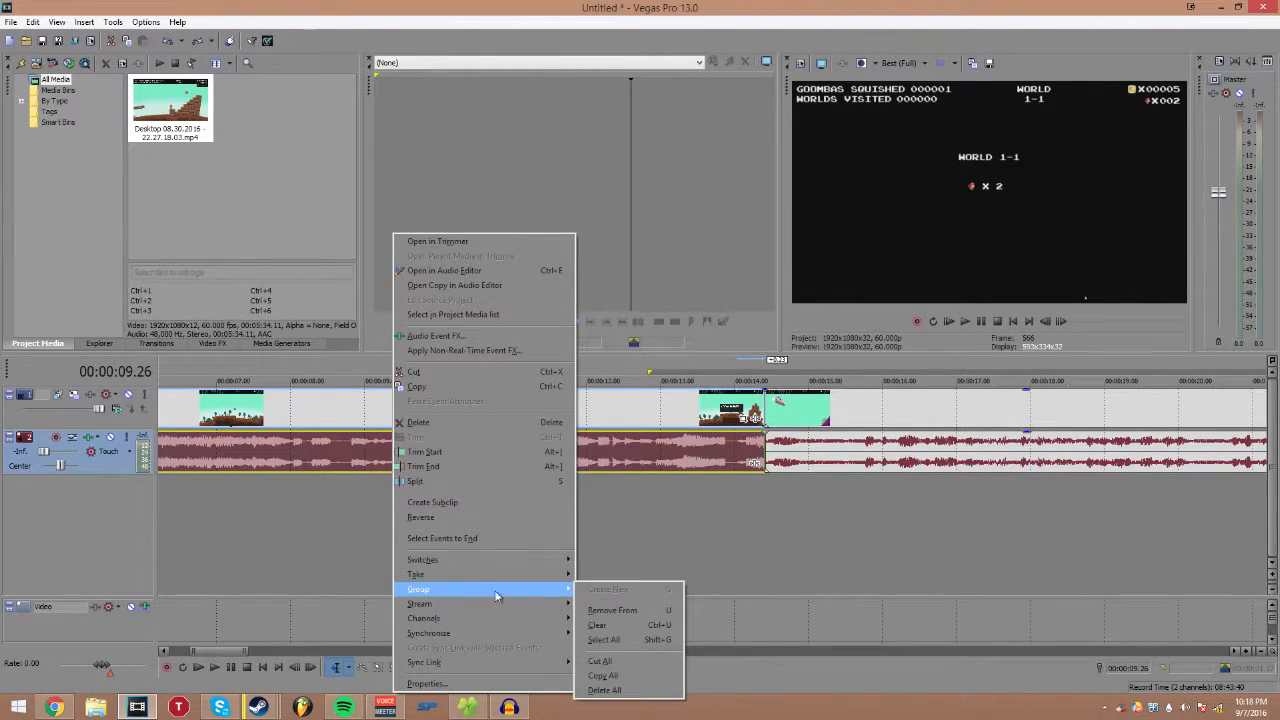
click(634, 611)
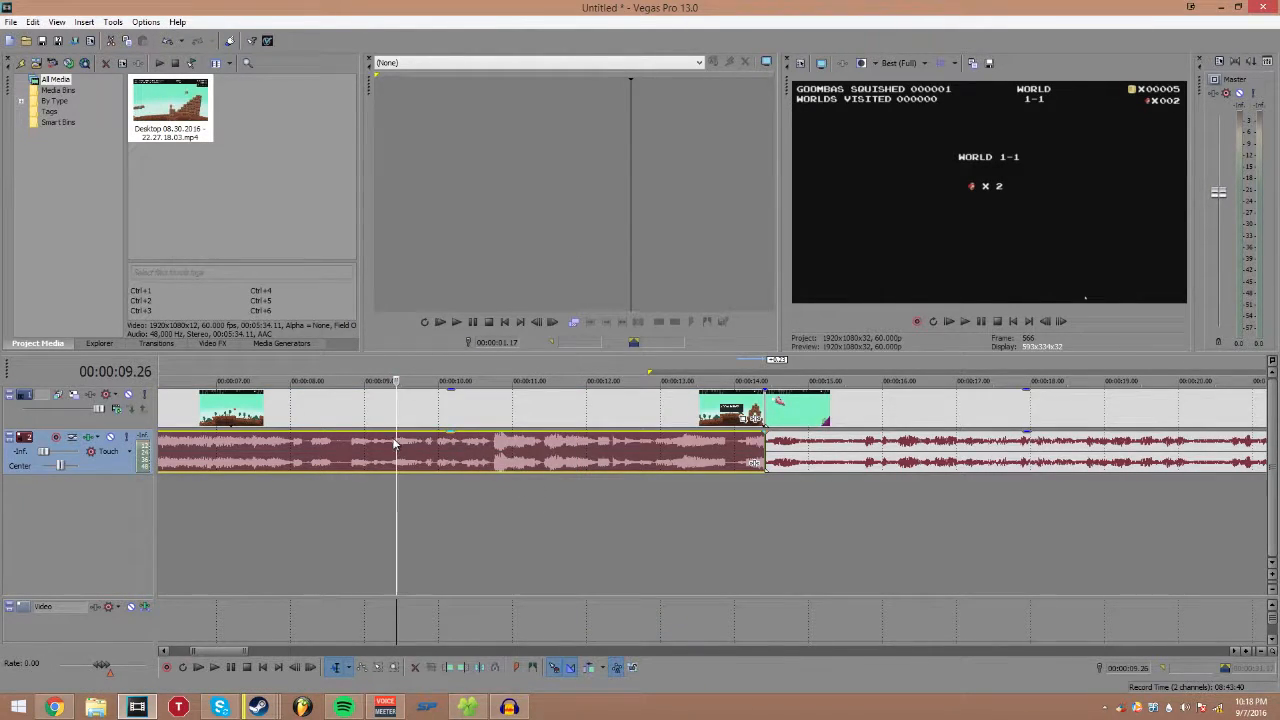
click(427, 457)
key(Delete)
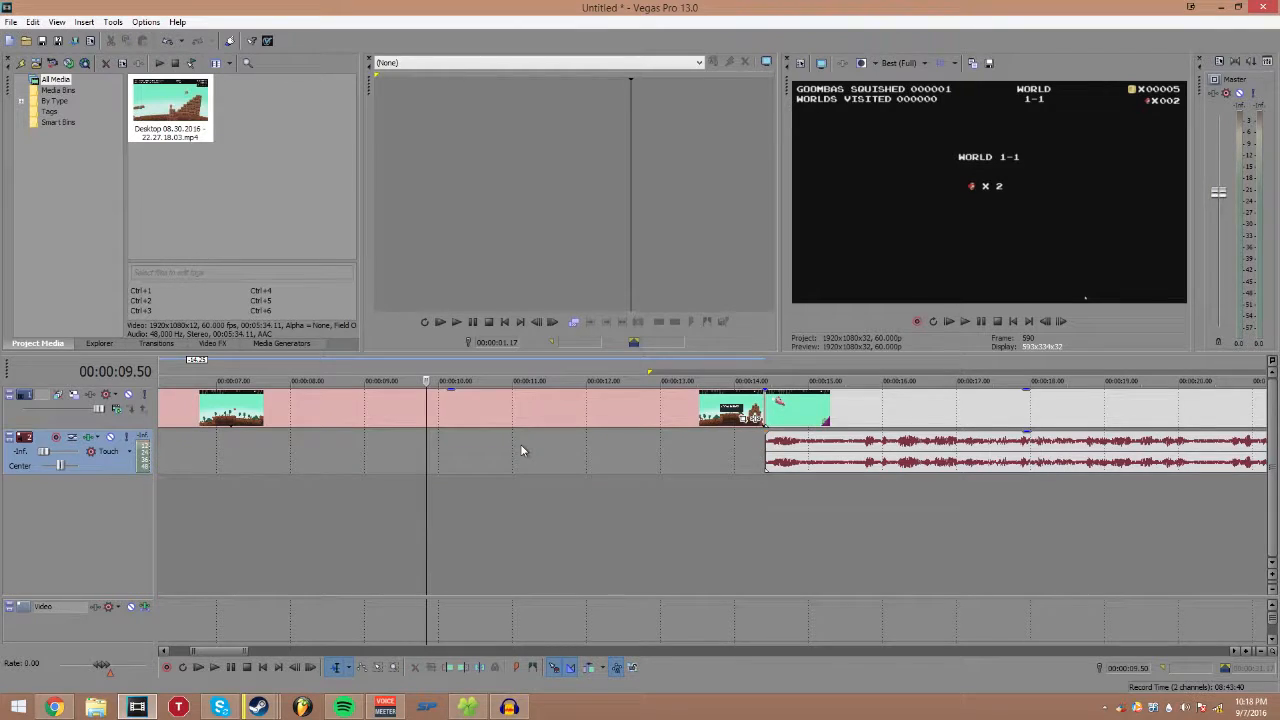
Step: Play back the timeline from 00:00:08.59 across the cut into the rocket clip, ending with the audio track's volume at -Inf
click(390, 453)
key(space)
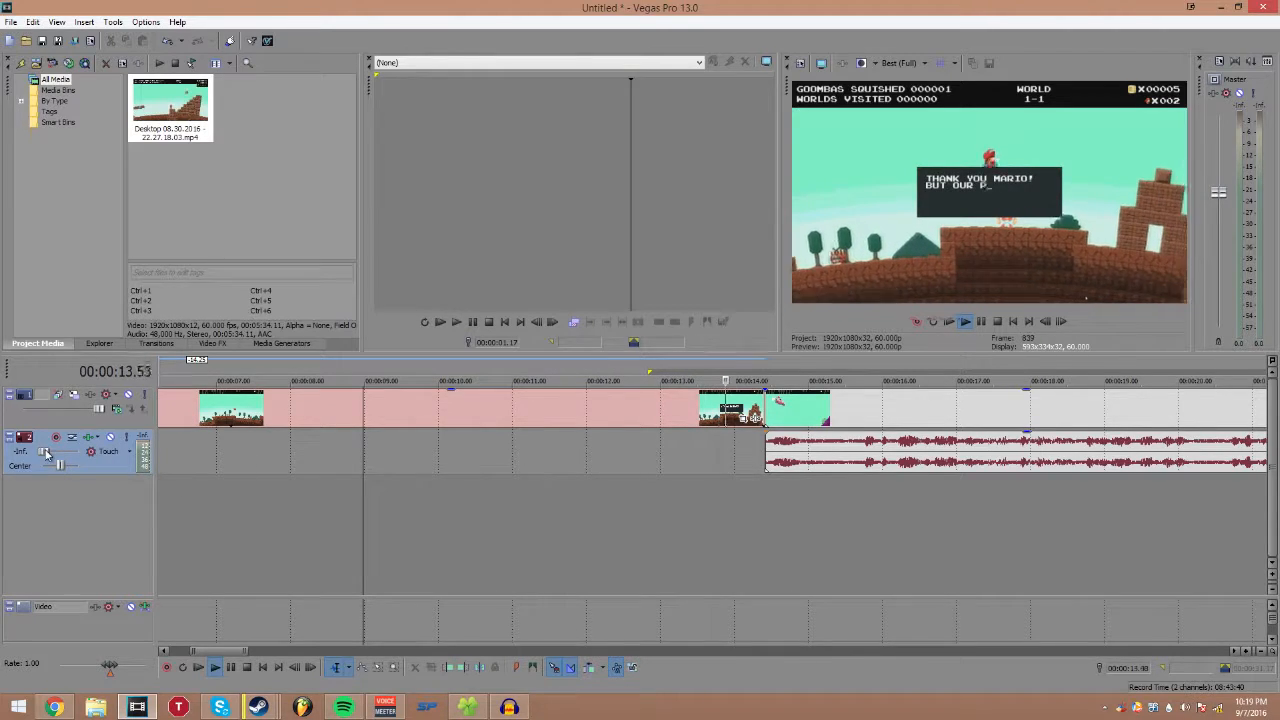
drag(67, 454, 43, 459)
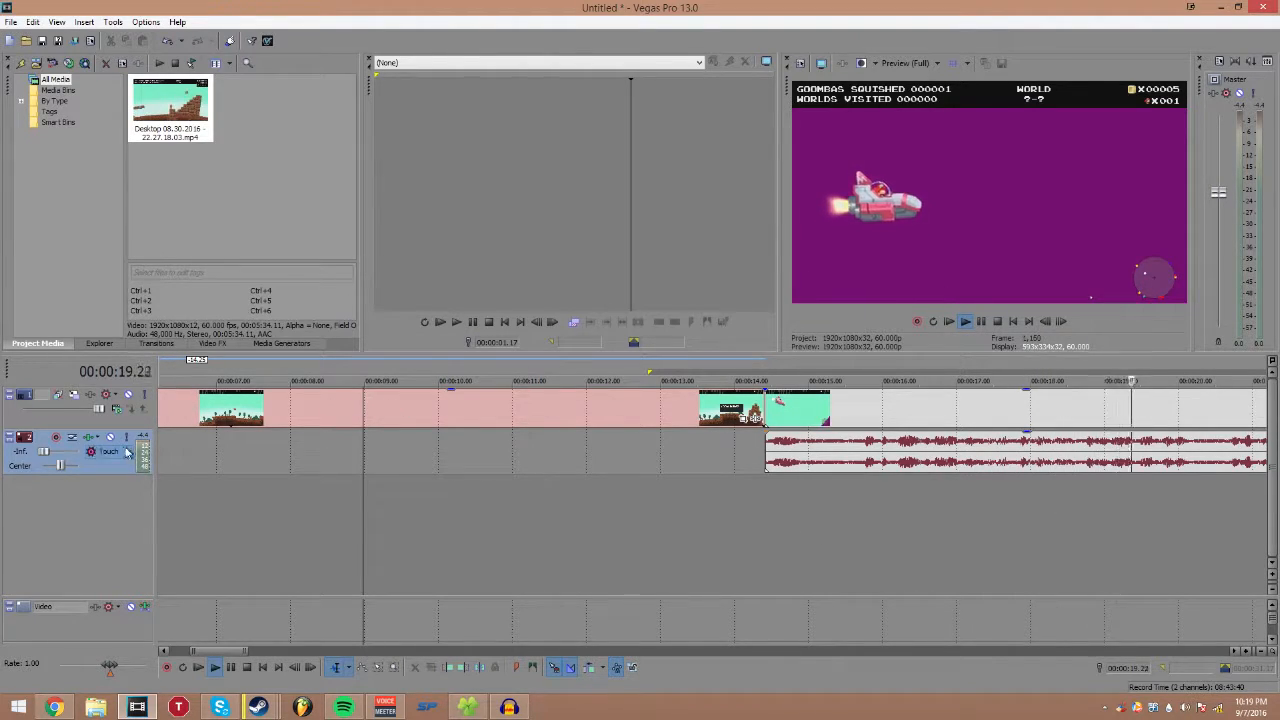
key(space)
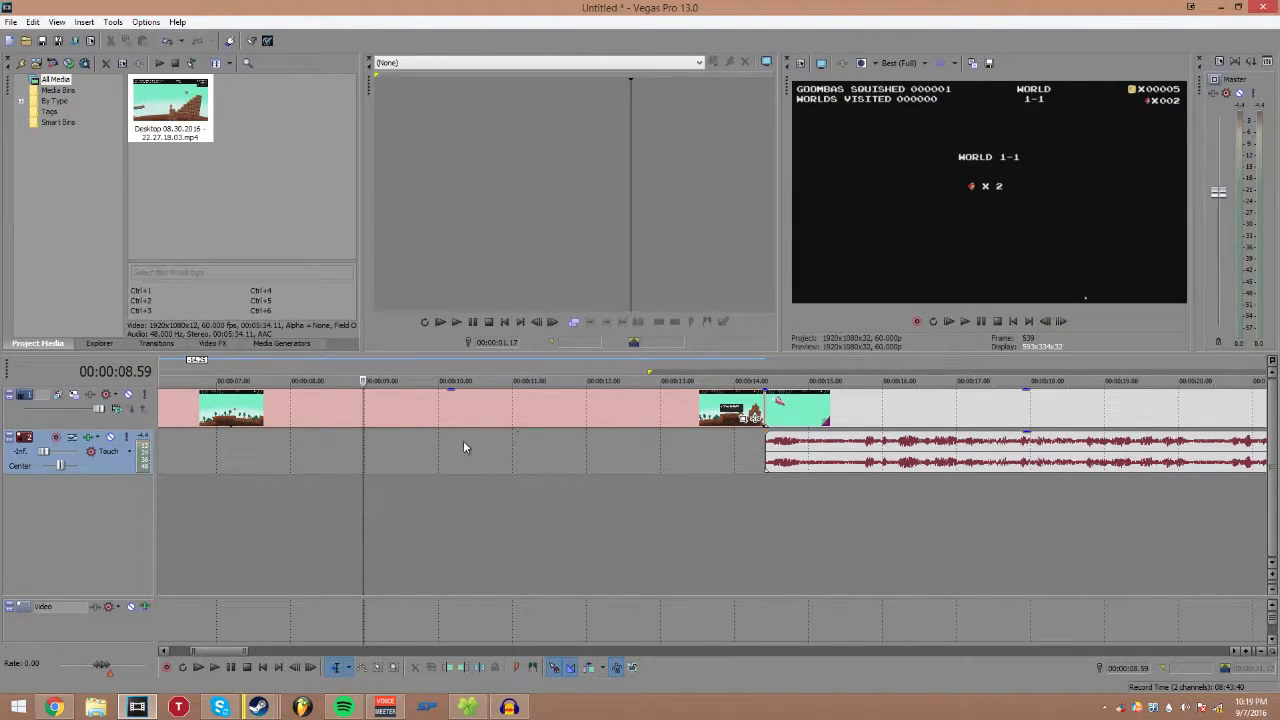
Step: Apply the Default preset of the 3D Fly In/Out transition at the cut between the two video clips, keeping its default settings
scroll(853, 517, down, 1)
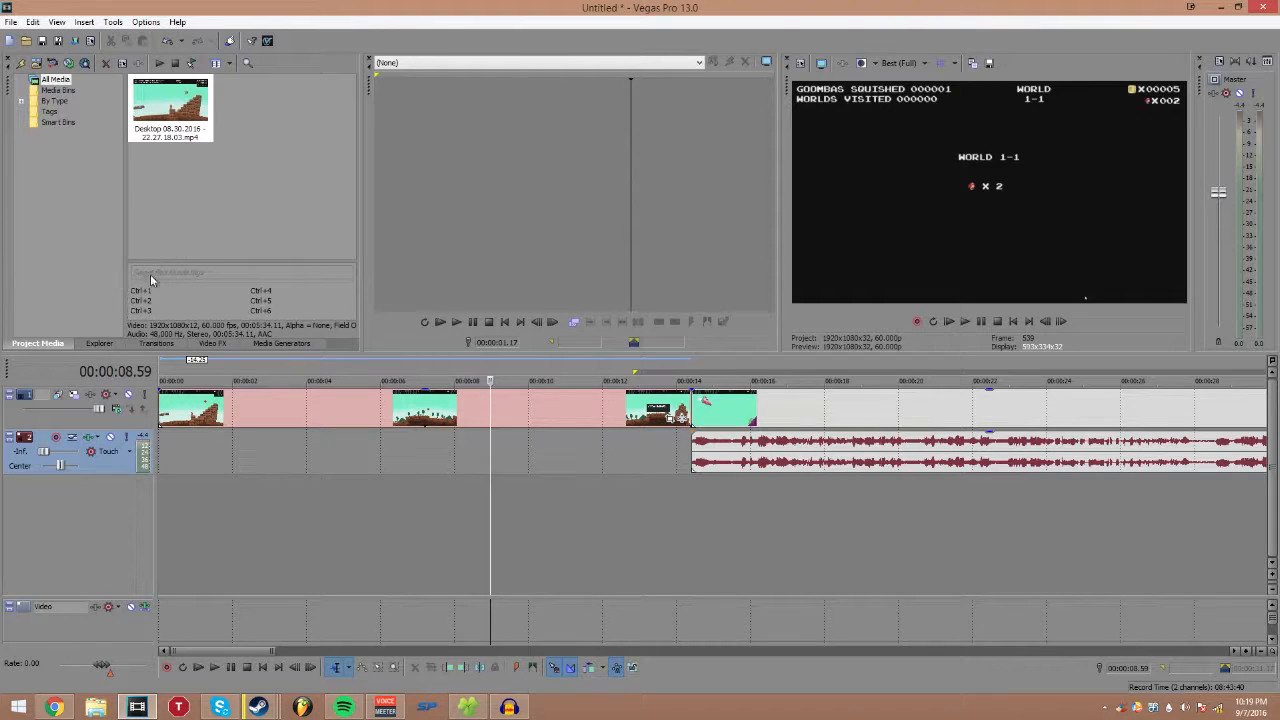
click(172, 346)
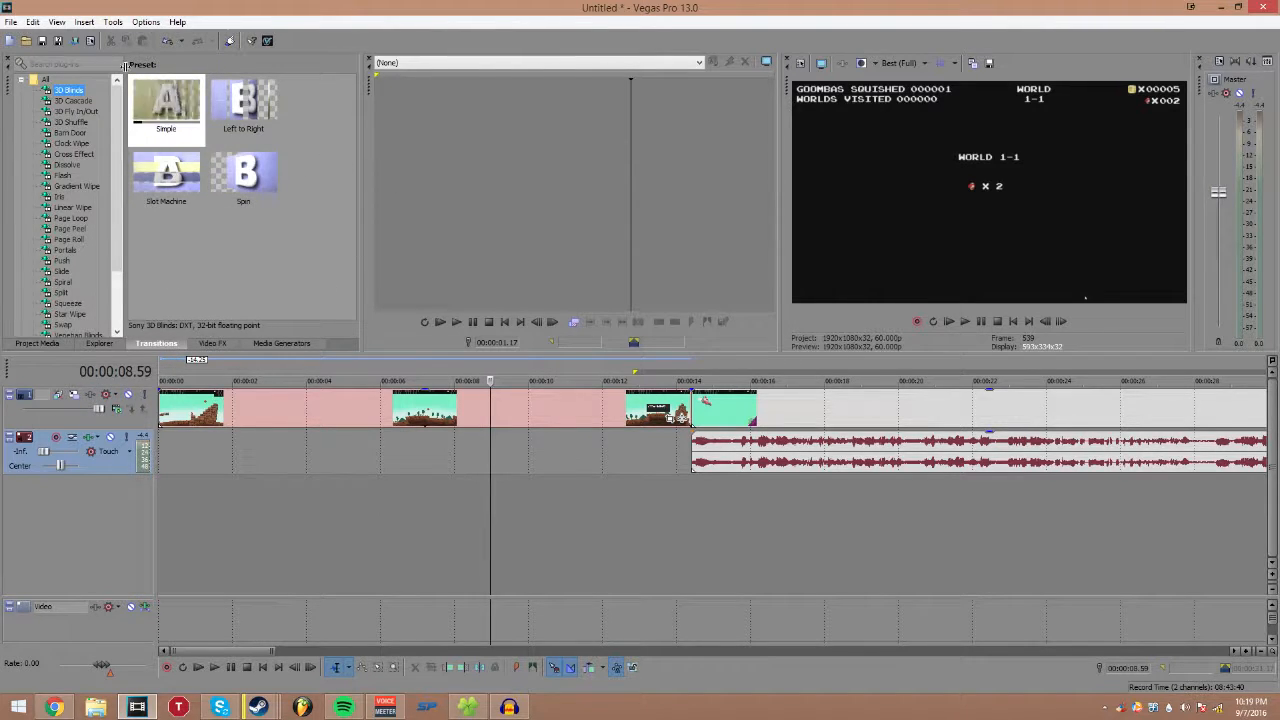
click(76, 111)
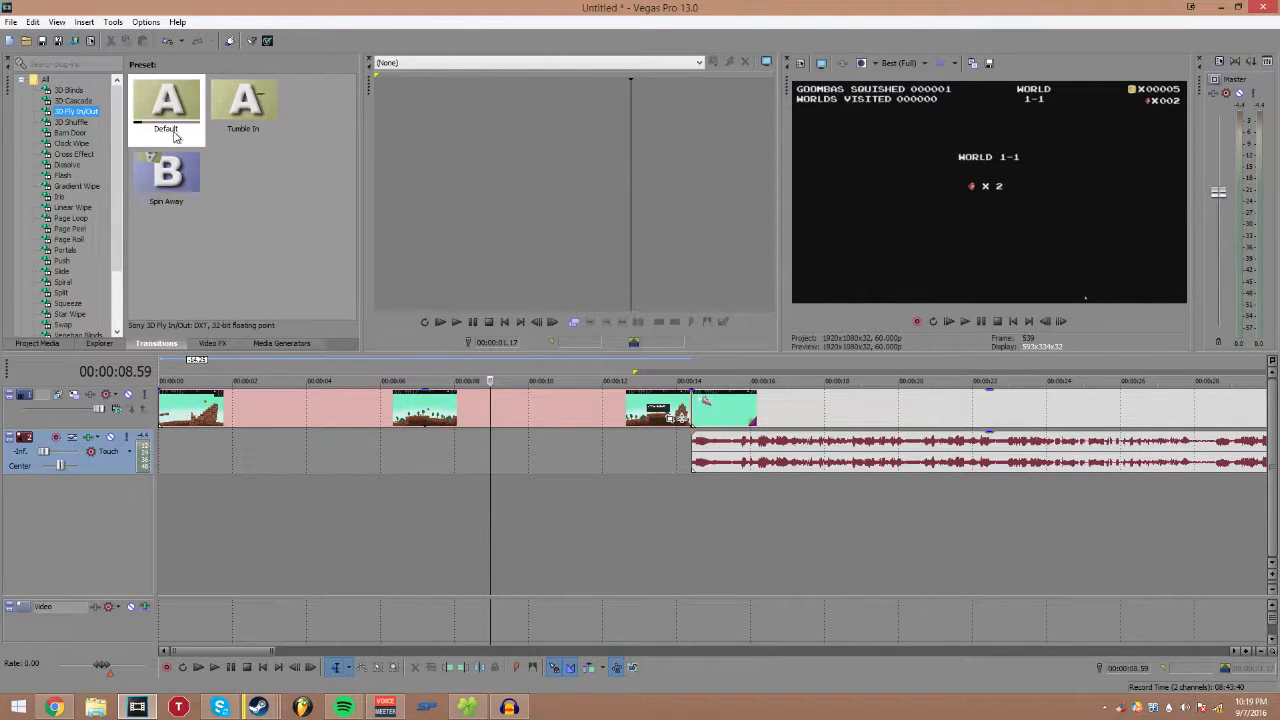
drag(161, 104, 662, 398)
drag(728, 457, 694, 405)
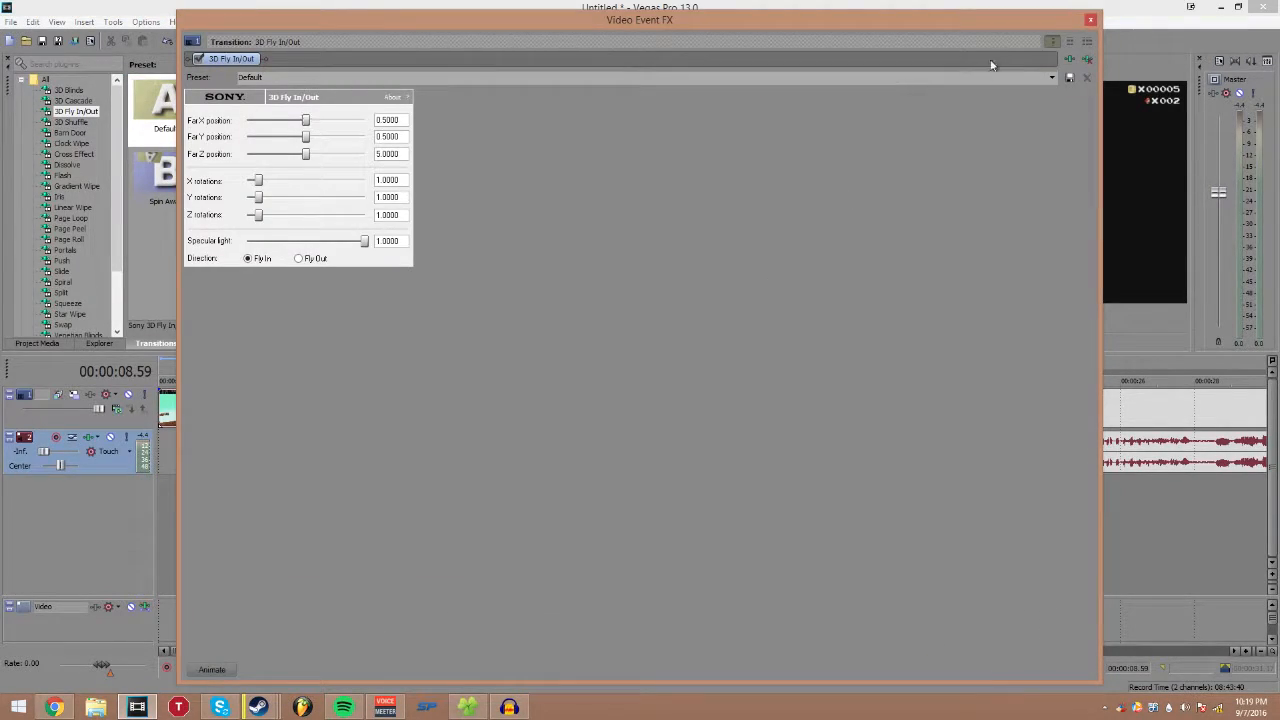
click(1090, 19)
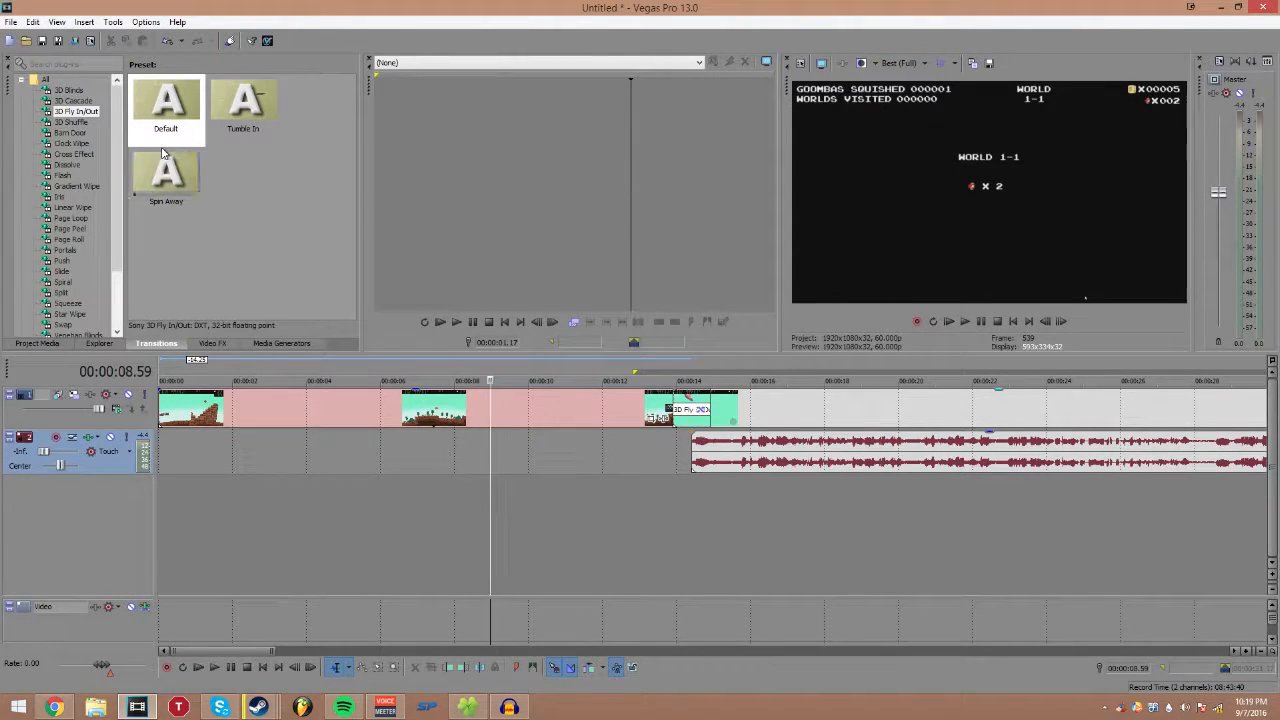
Step: Undo the last edit, and reapply the default 3D Fly In/Out preset between the clips with unchanged settings
drag(170, 107, 205, 128)
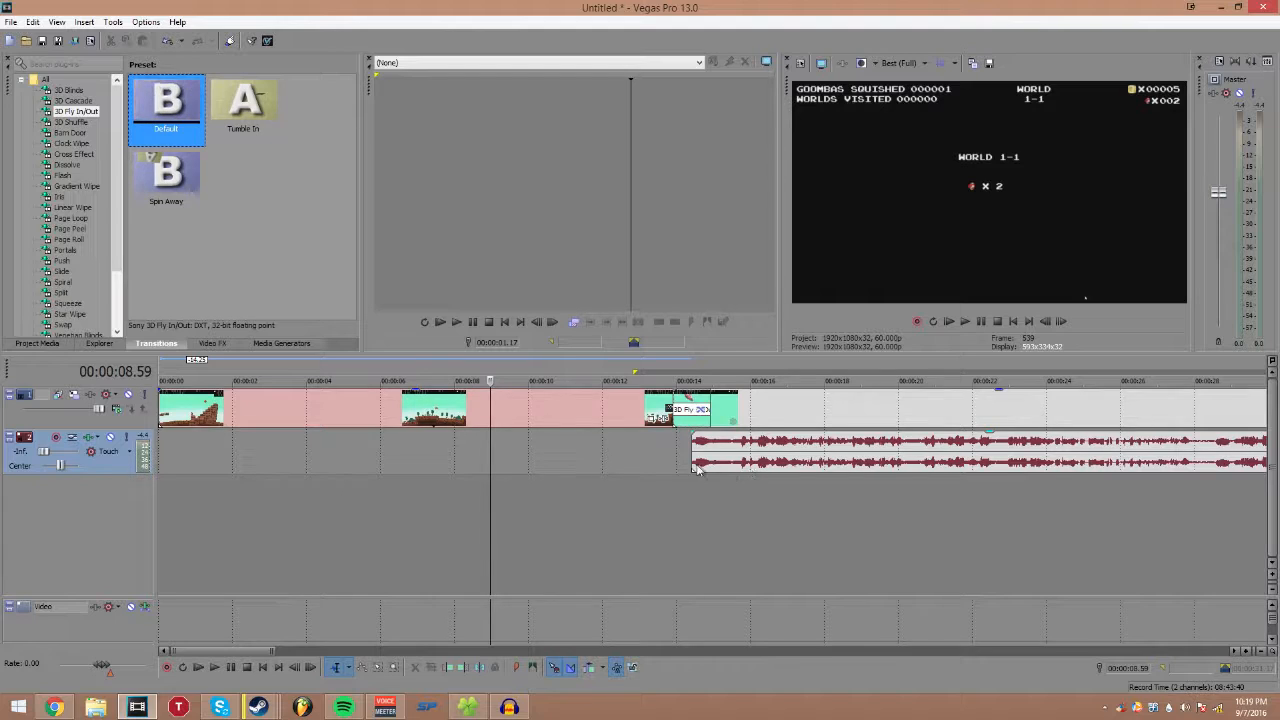
click(655, 457)
key(ctrl+z)
drag(180, 110, 691, 417)
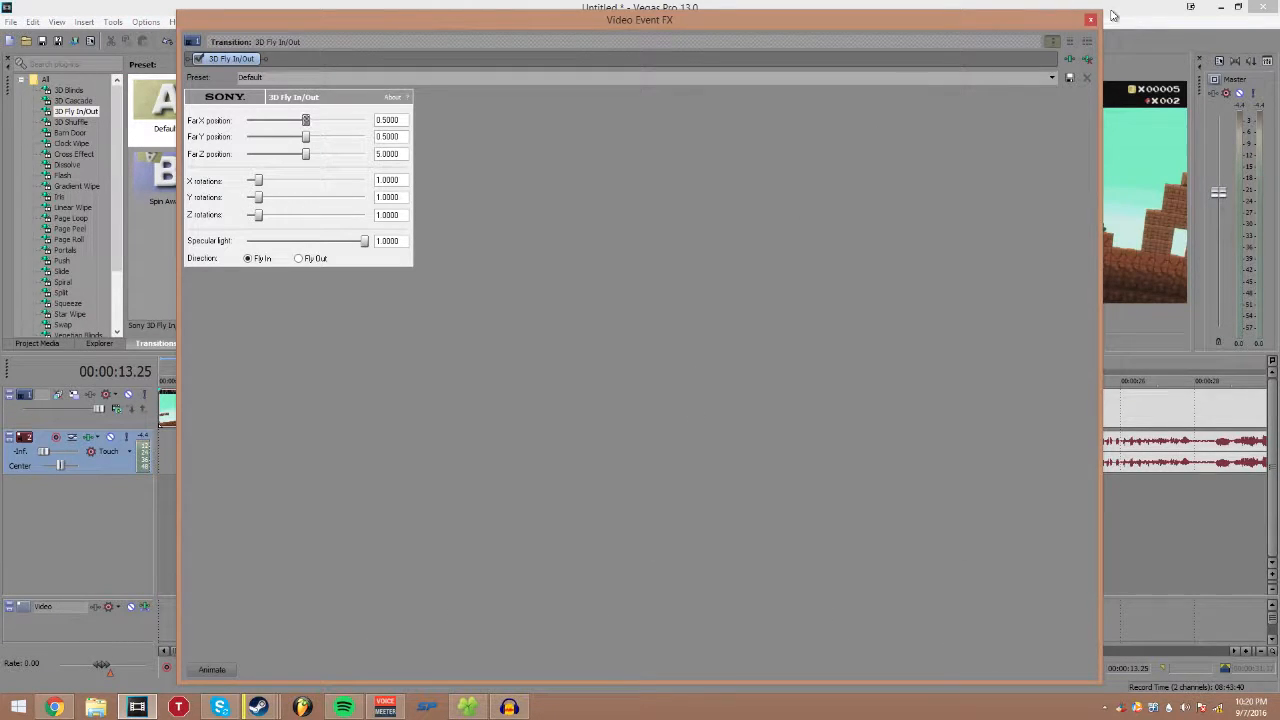
drag(1057, 18, 1086, 3)
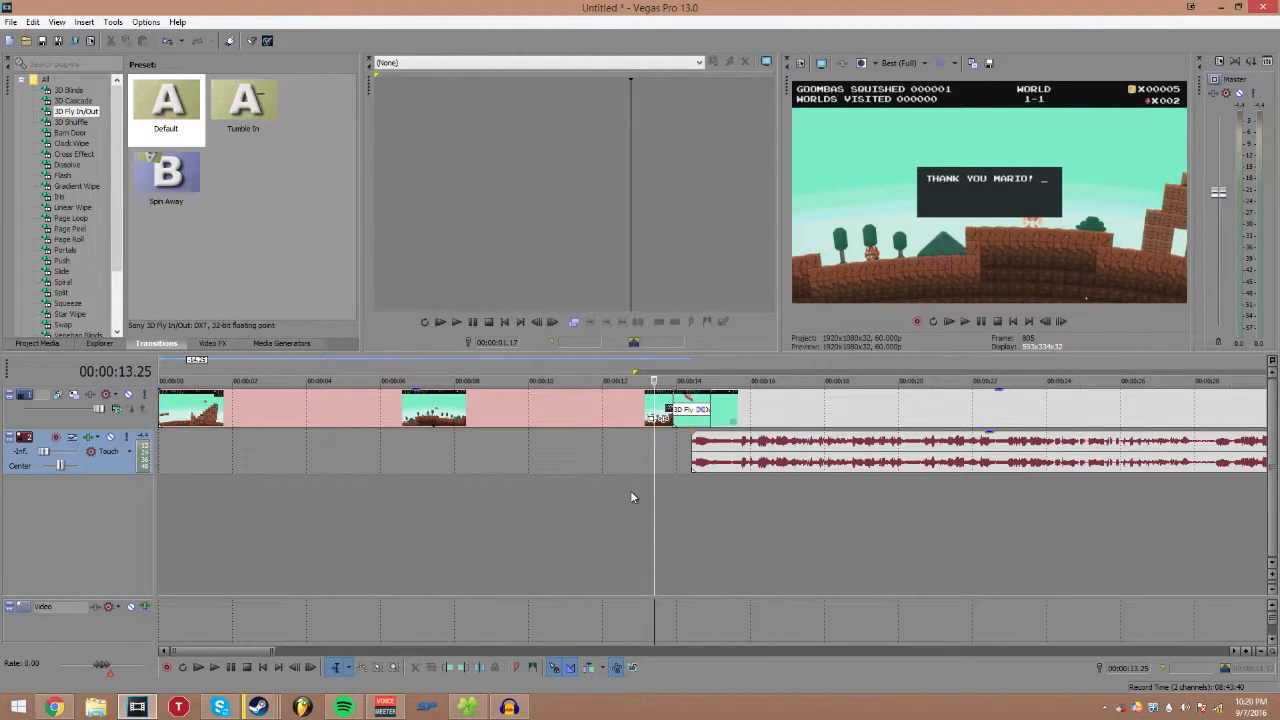
Step: Play back the 3D Fly In/Out transition, starting from about 00:00:12.43
click(628, 491)
key(space)
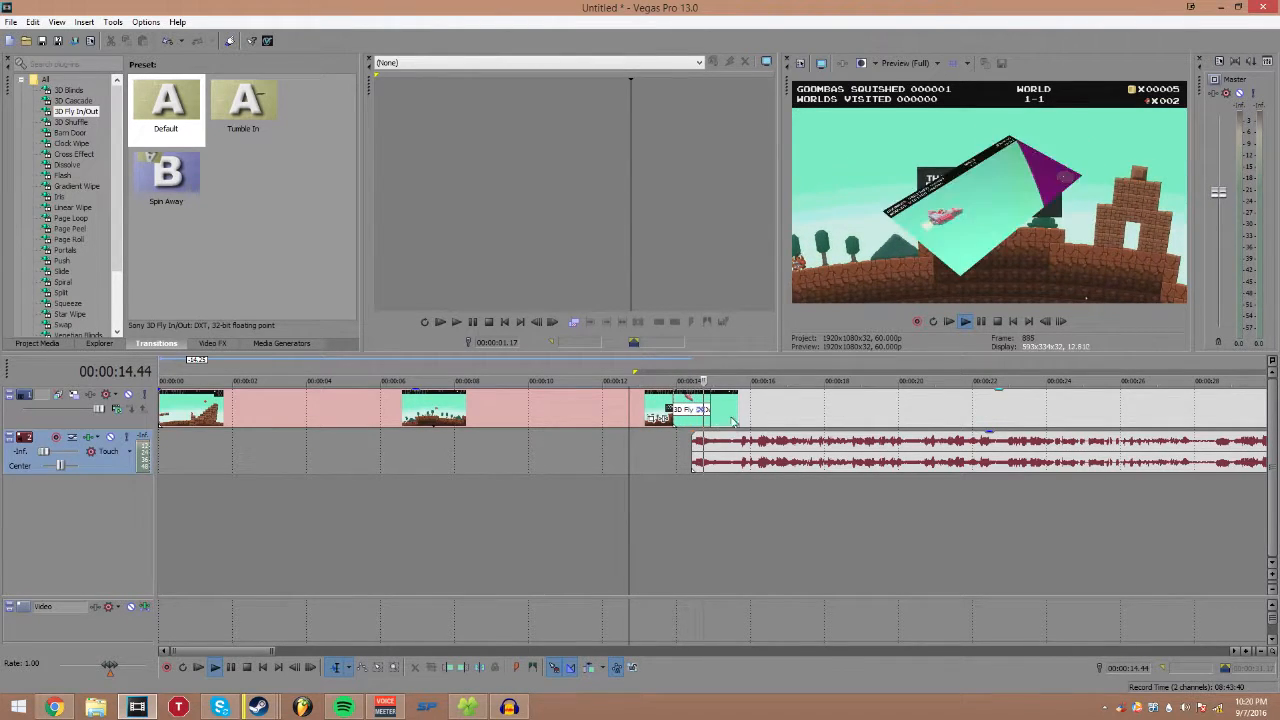
key(space)
key(space)
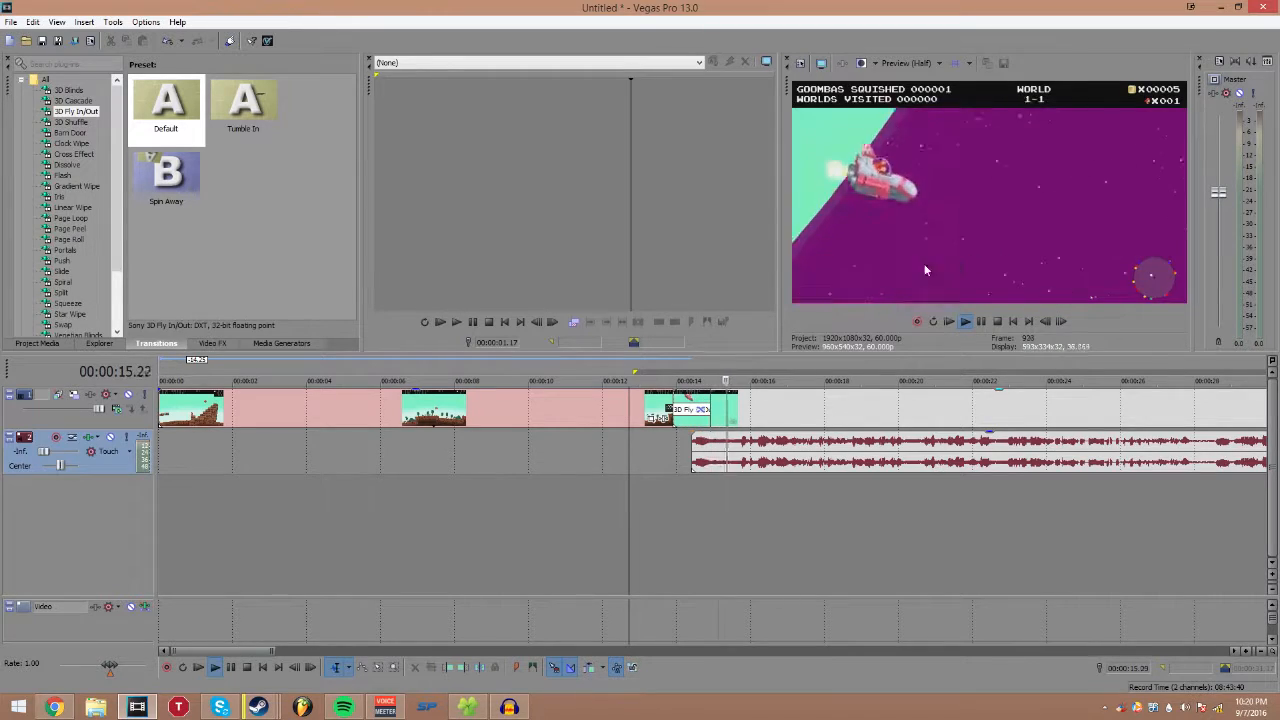
key(space)
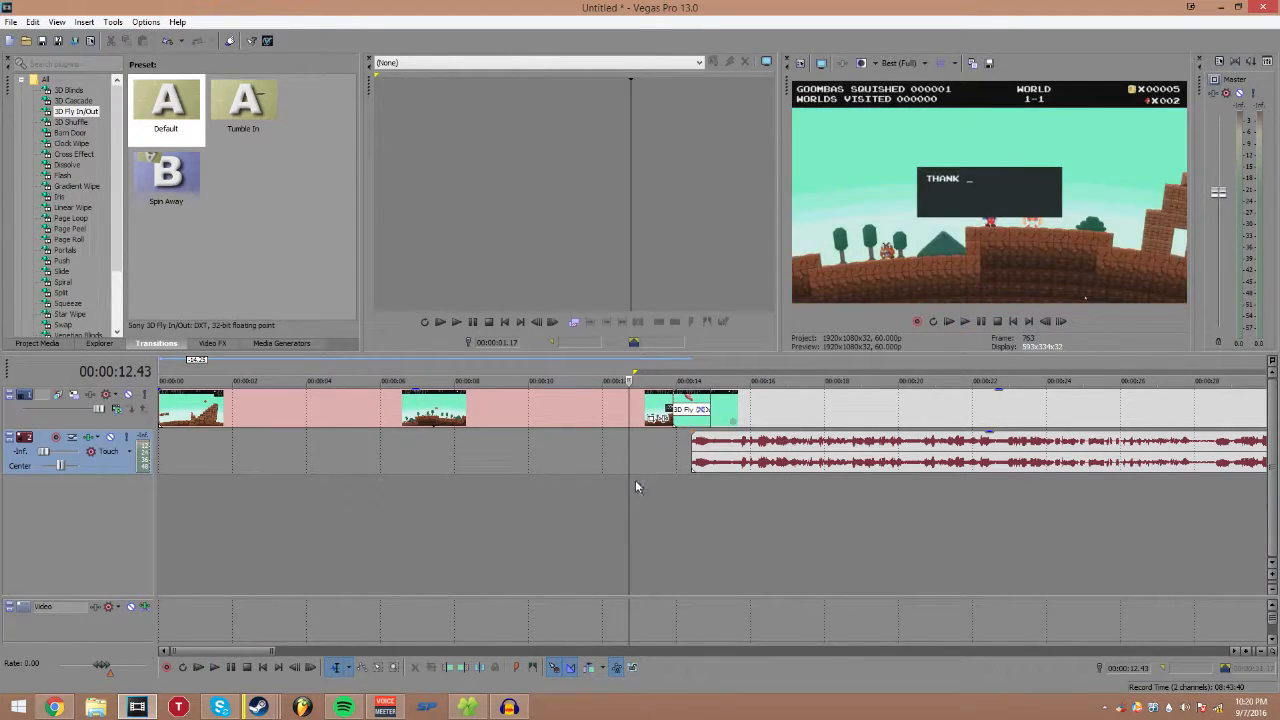
Step: Browse other transition types, including the Page Loop and Slide presets
click(422, 455)
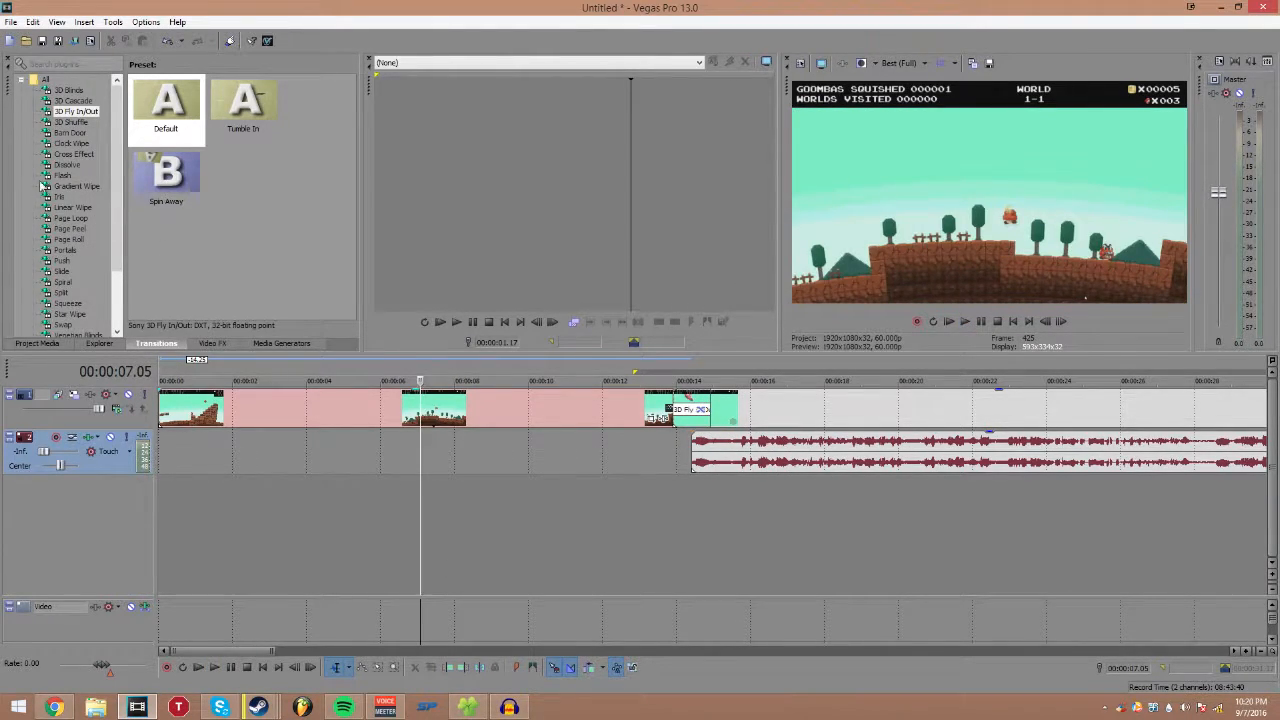
click(70, 218)
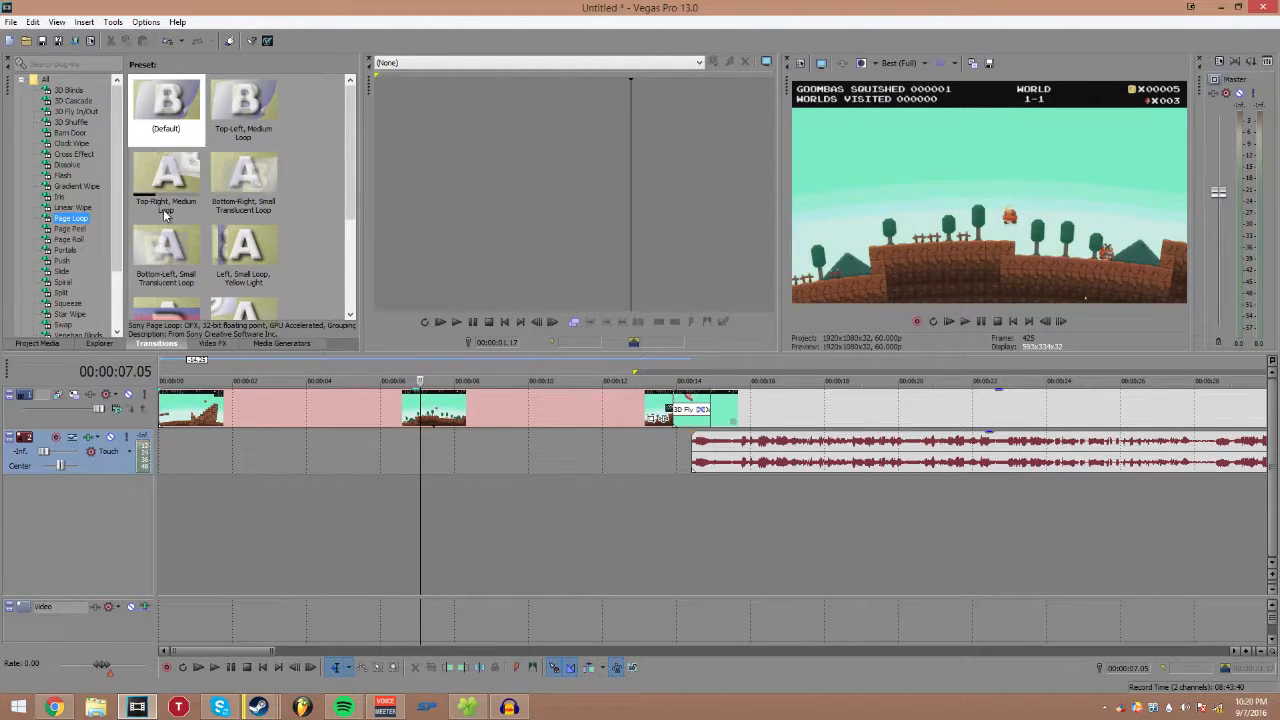
scroll(70, 220, down, 3)
click(66, 240)
click(61, 196)
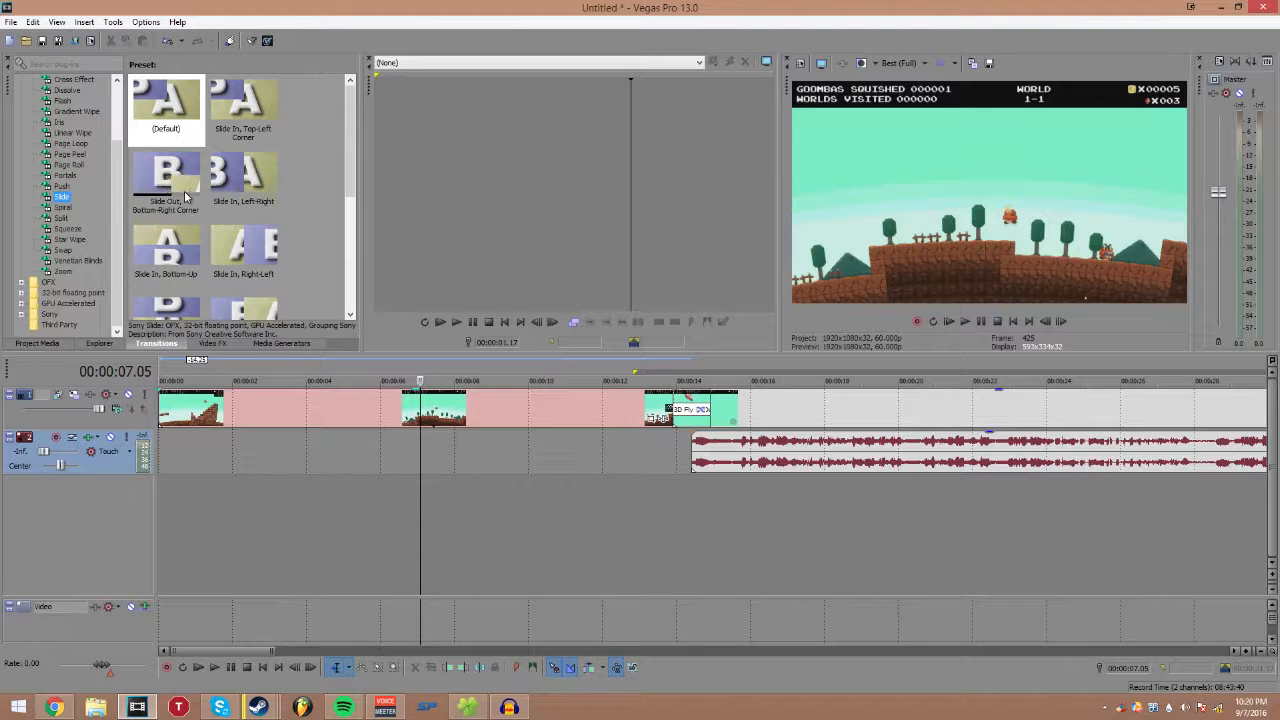
Step: Look through the available video effects and the media generators, including the (Legacy) Text and Titles & Text presets
click(197, 345)
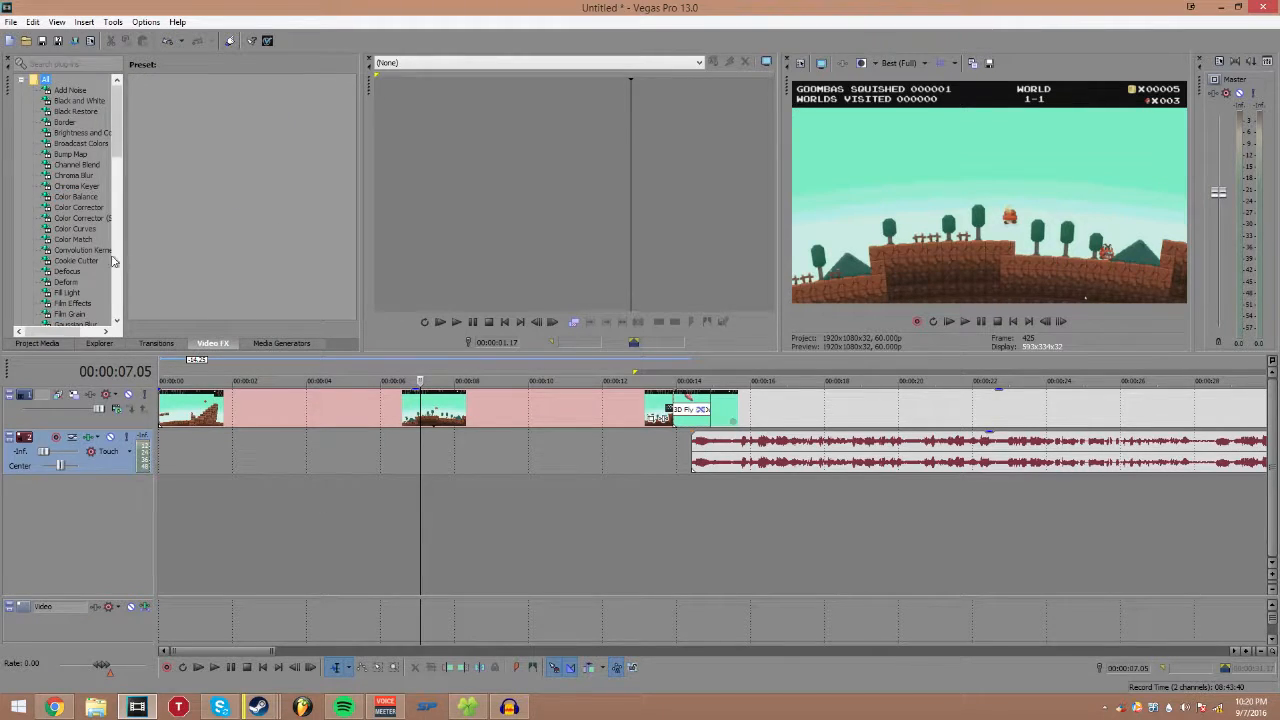
scroll(117, 263, down, 3)
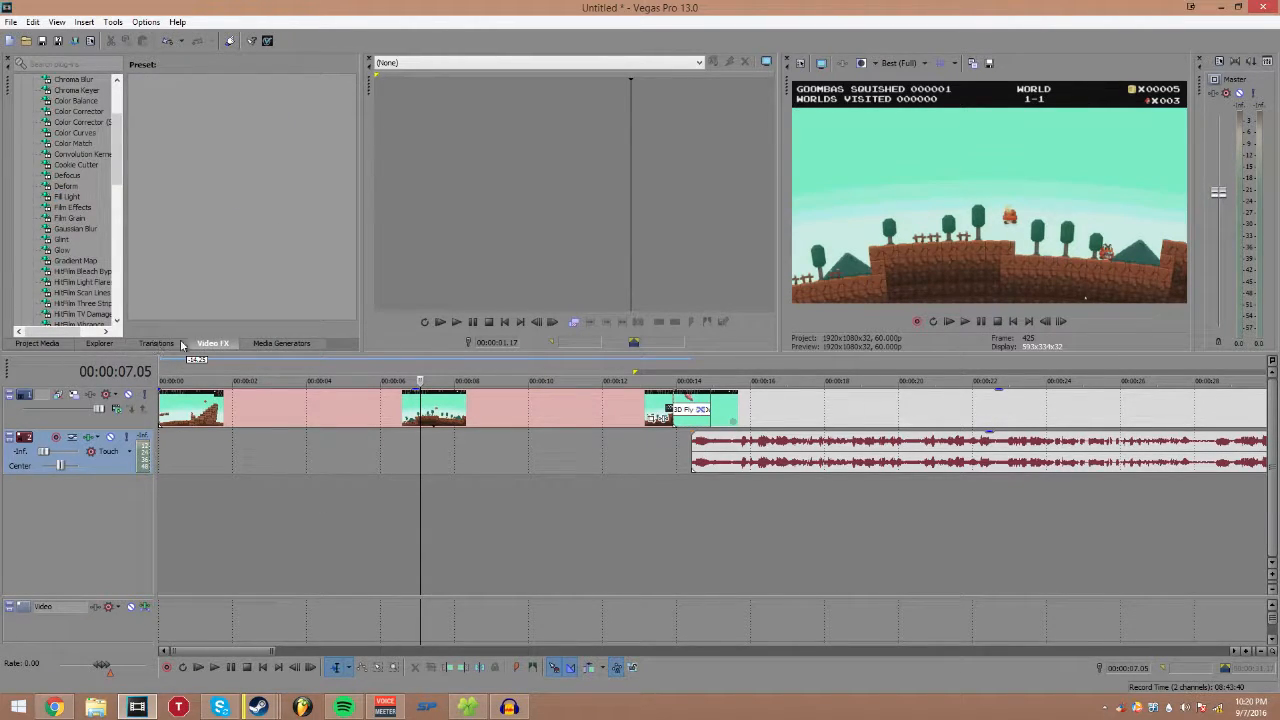
click(267, 342)
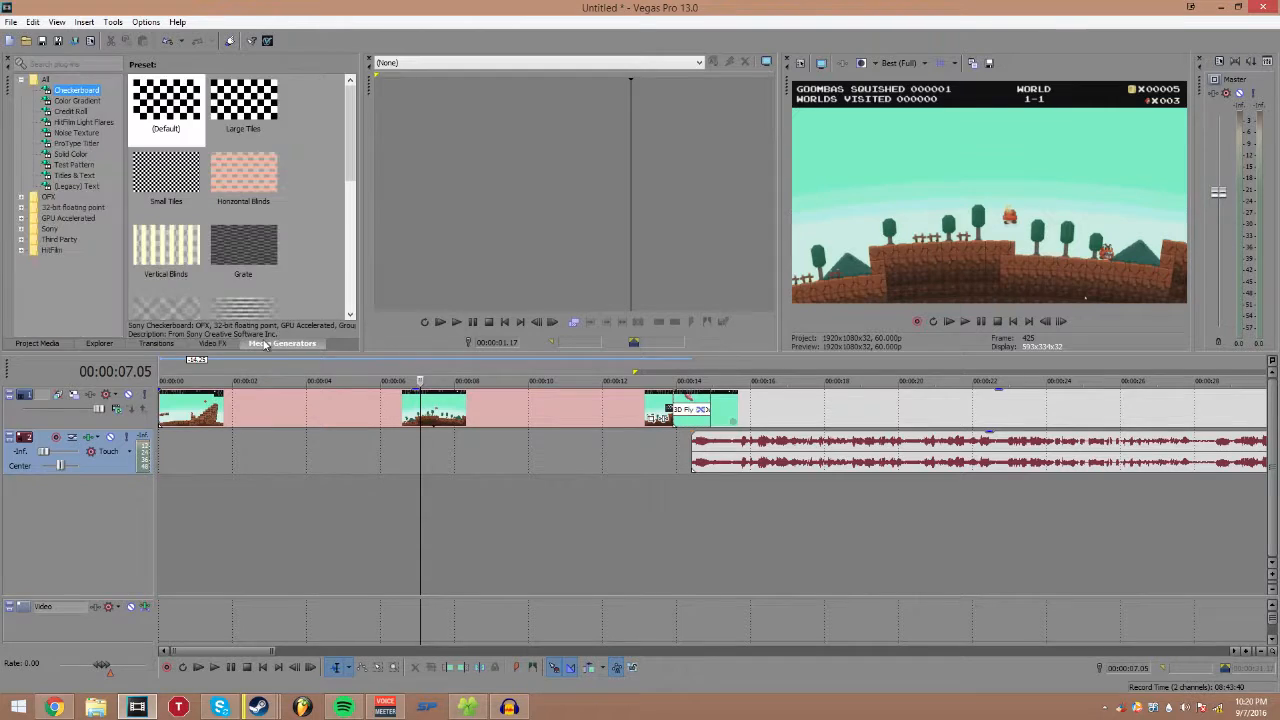
click(48, 81)
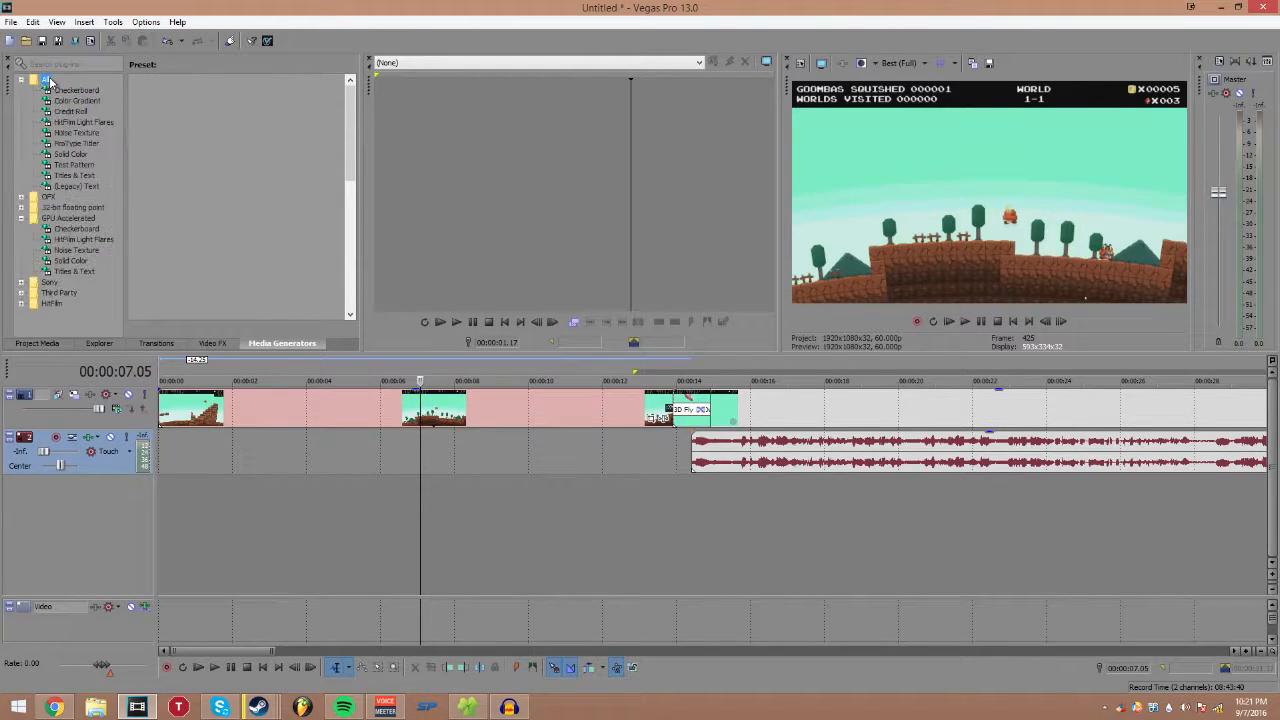
click(87, 187)
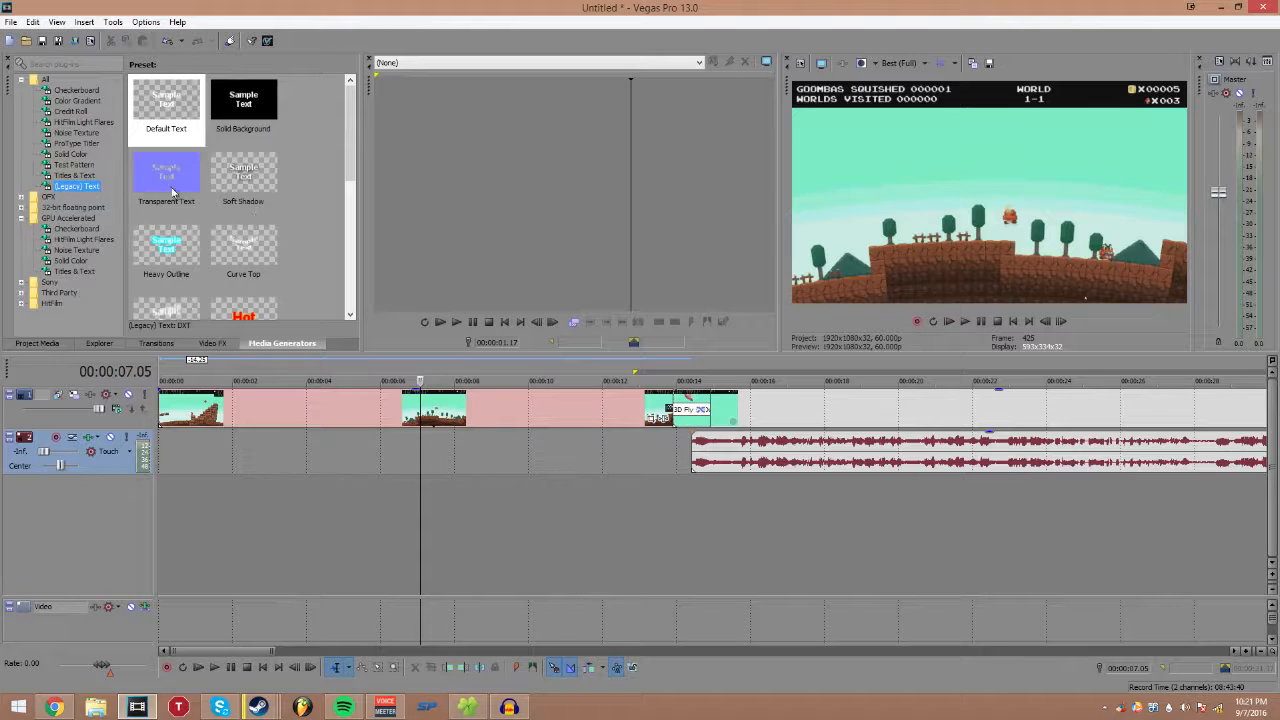
click(76, 176)
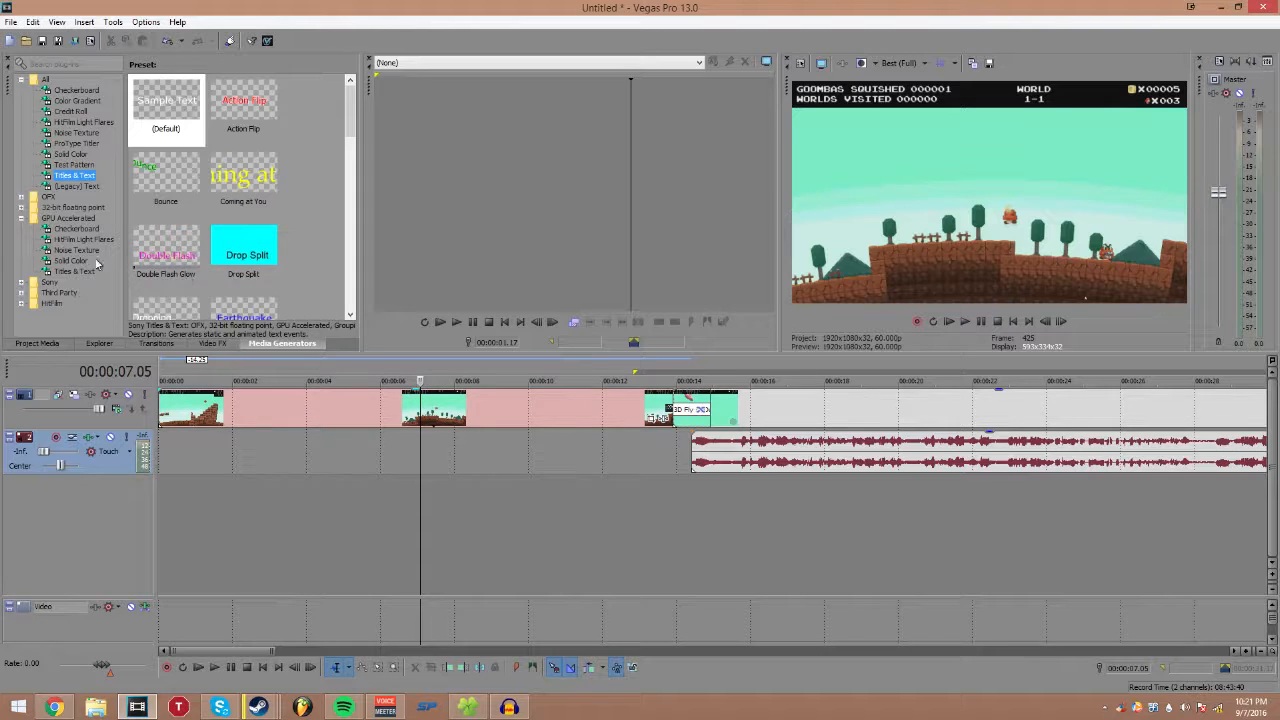
Step: Add the Drop Split title preset on a new track from the start of the timeline, and move that track above the gameplay video
drag(232, 258, 163, 515)
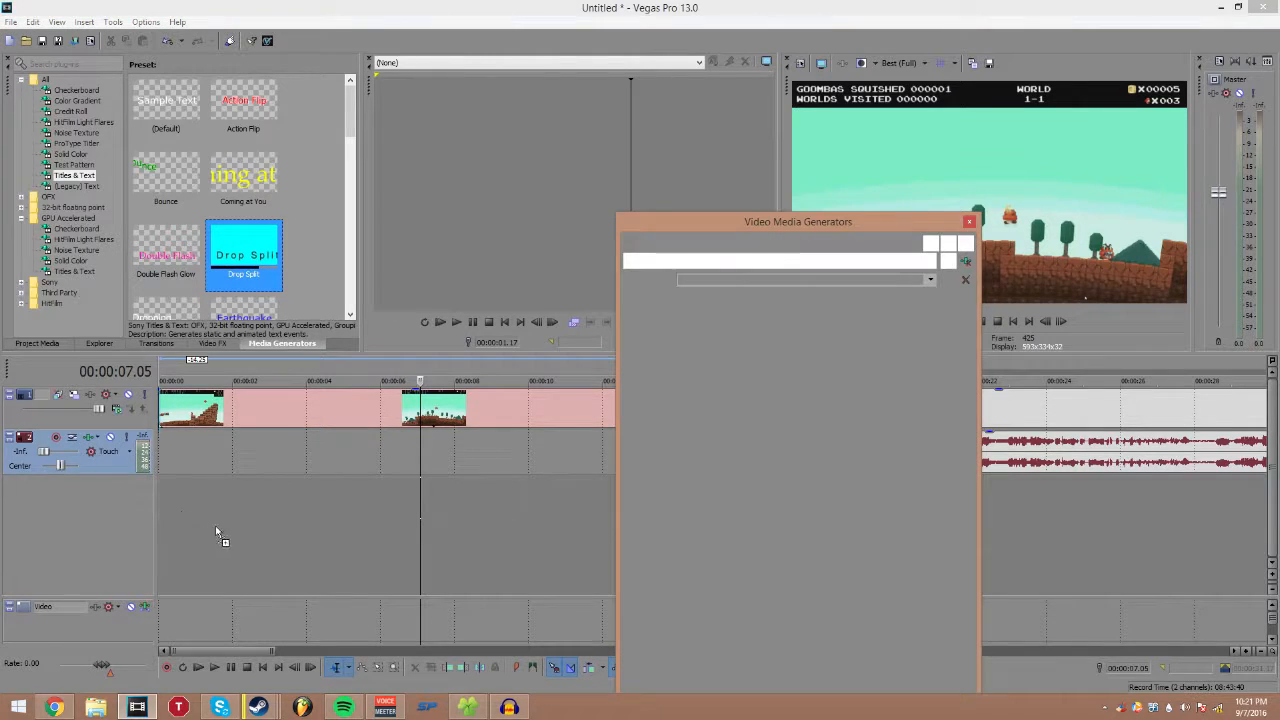
click(969, 222)
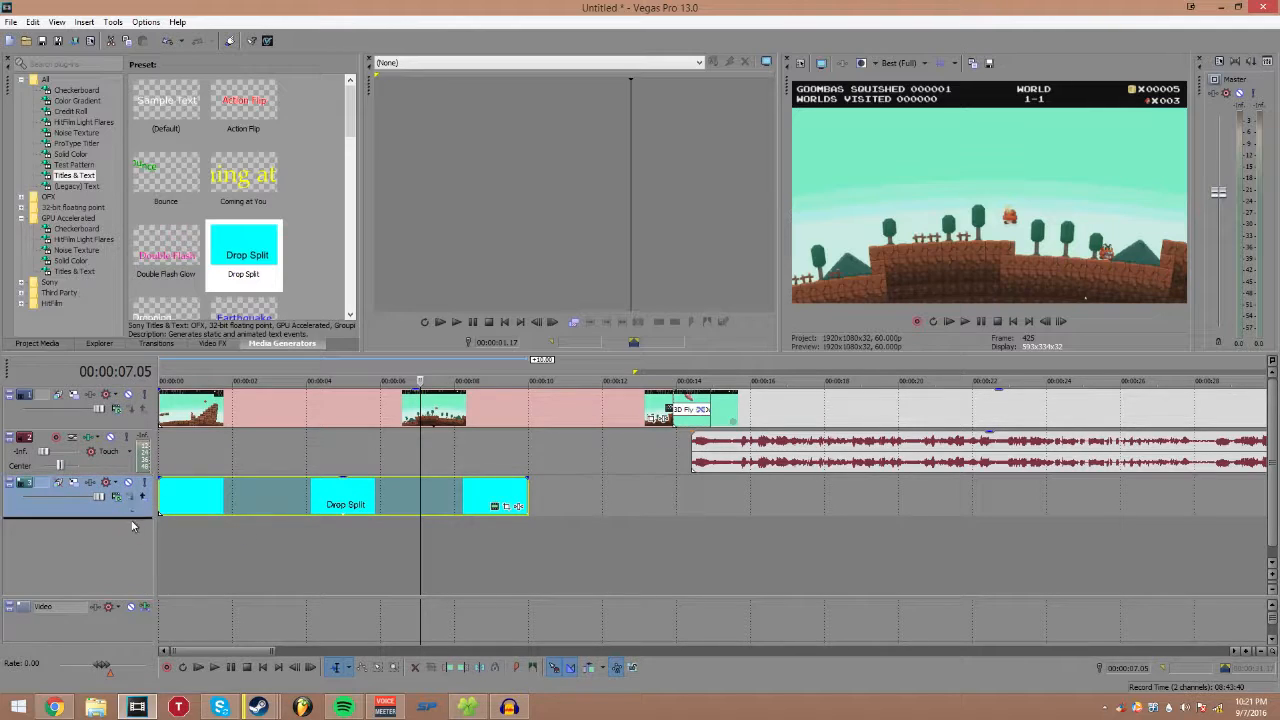
drag(132, 507, 132, 392)
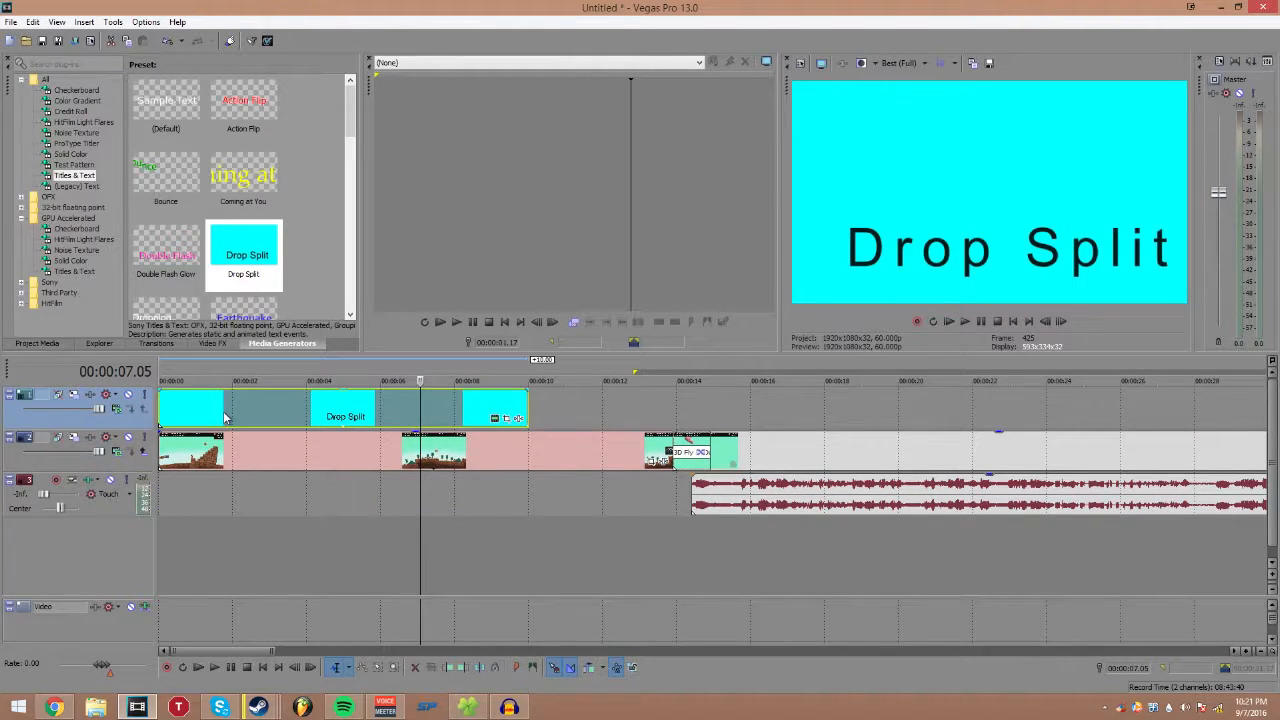
Step: Place the cursor at 00:00:03.14 and open the Event Pan/Crop settings of the Drop Split title, keeping the video preview in view
click(279, 427)
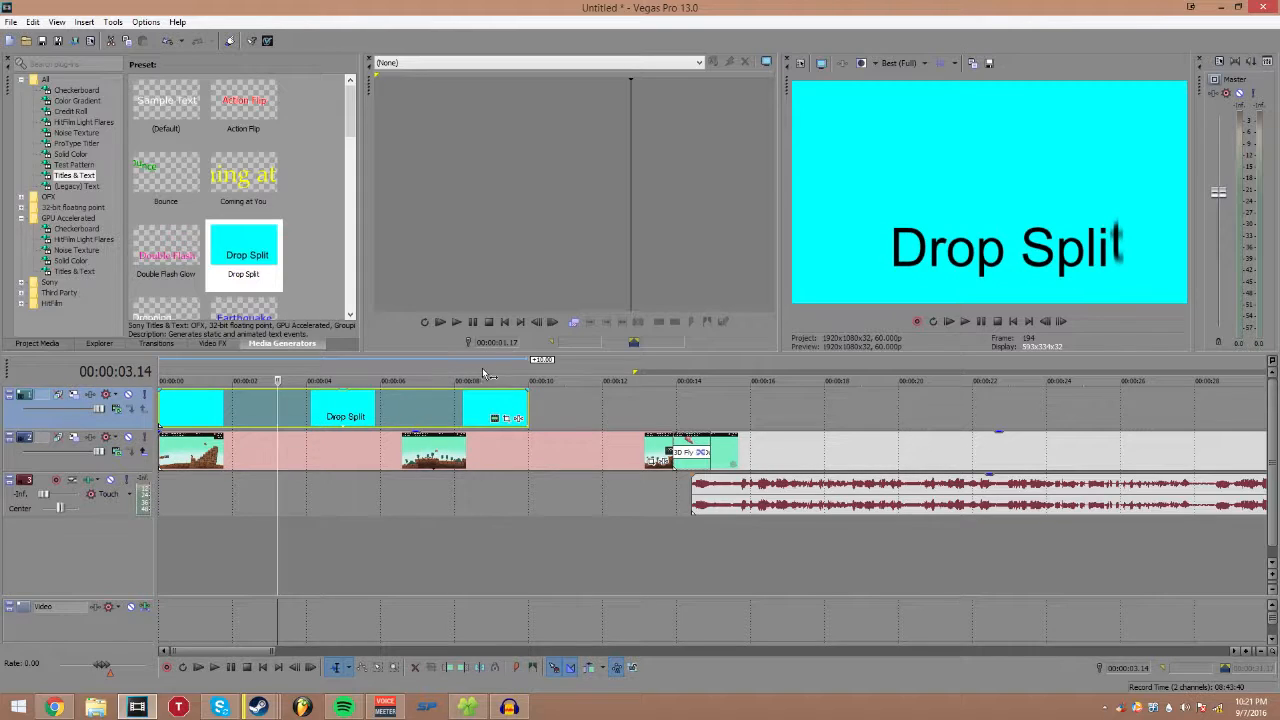
click(500, 418)
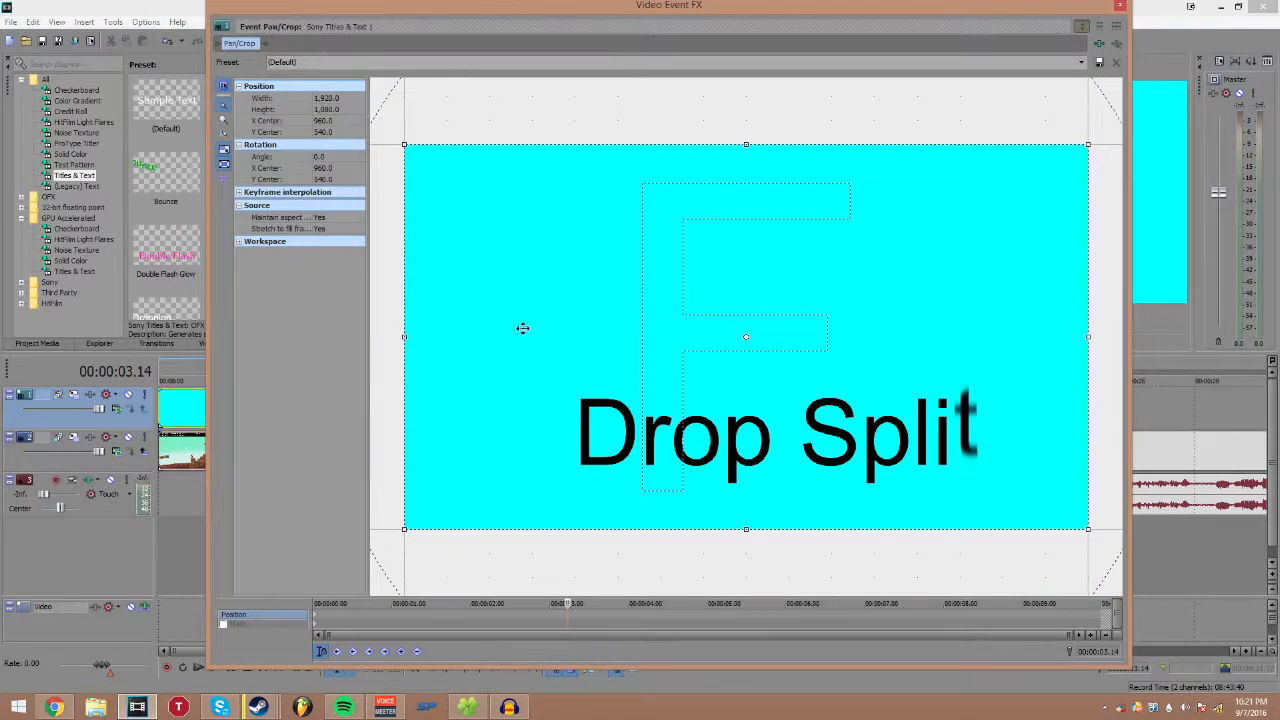
click(1120, 6)
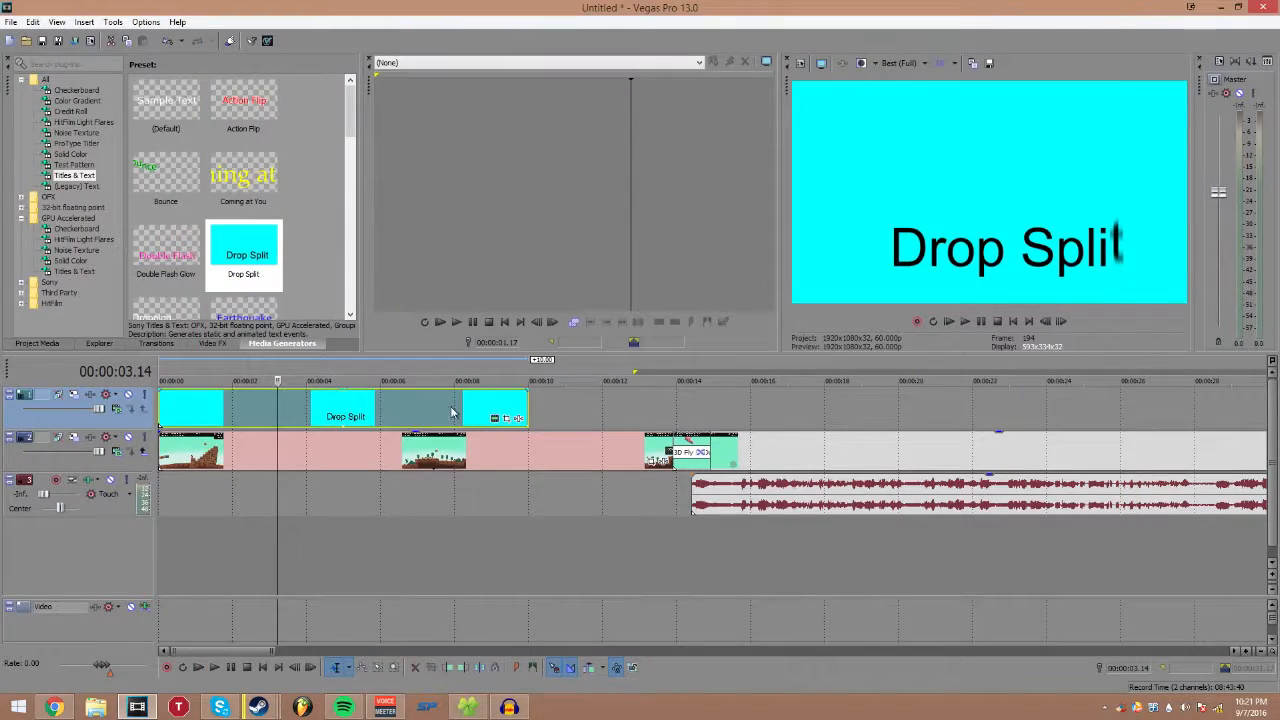
click(507, 420)
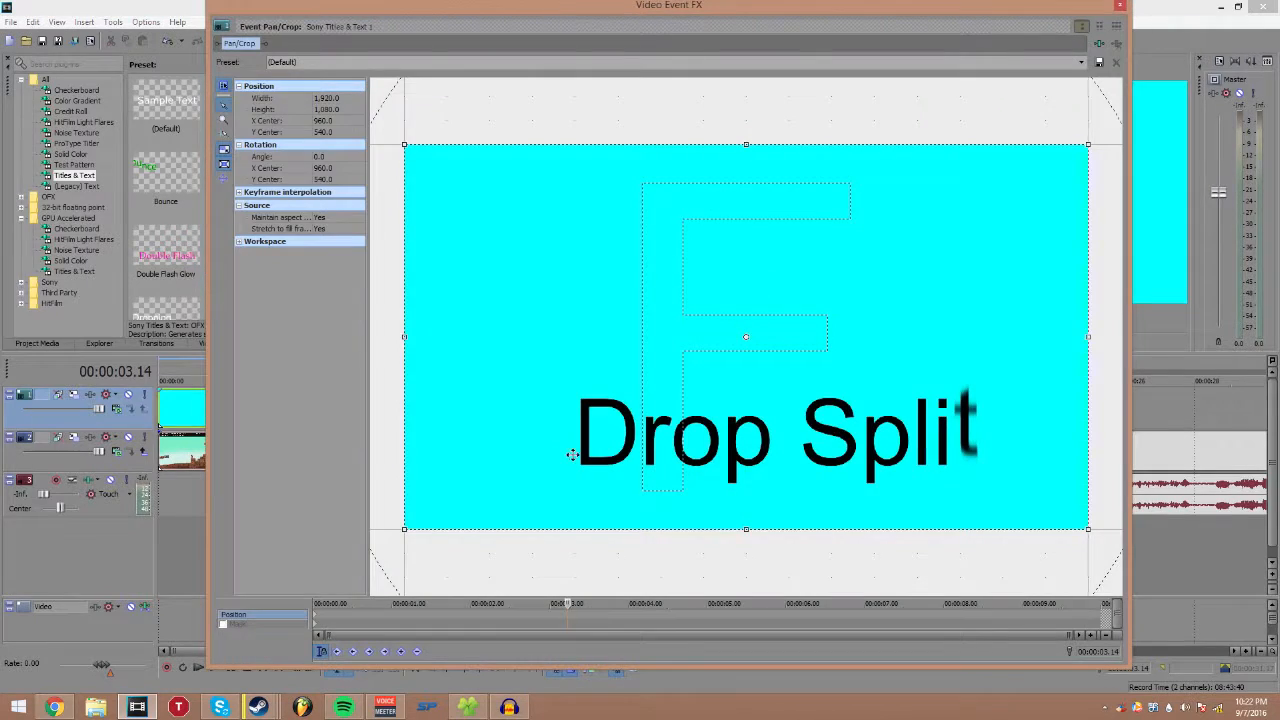
drag(932, 6, 689, 85)
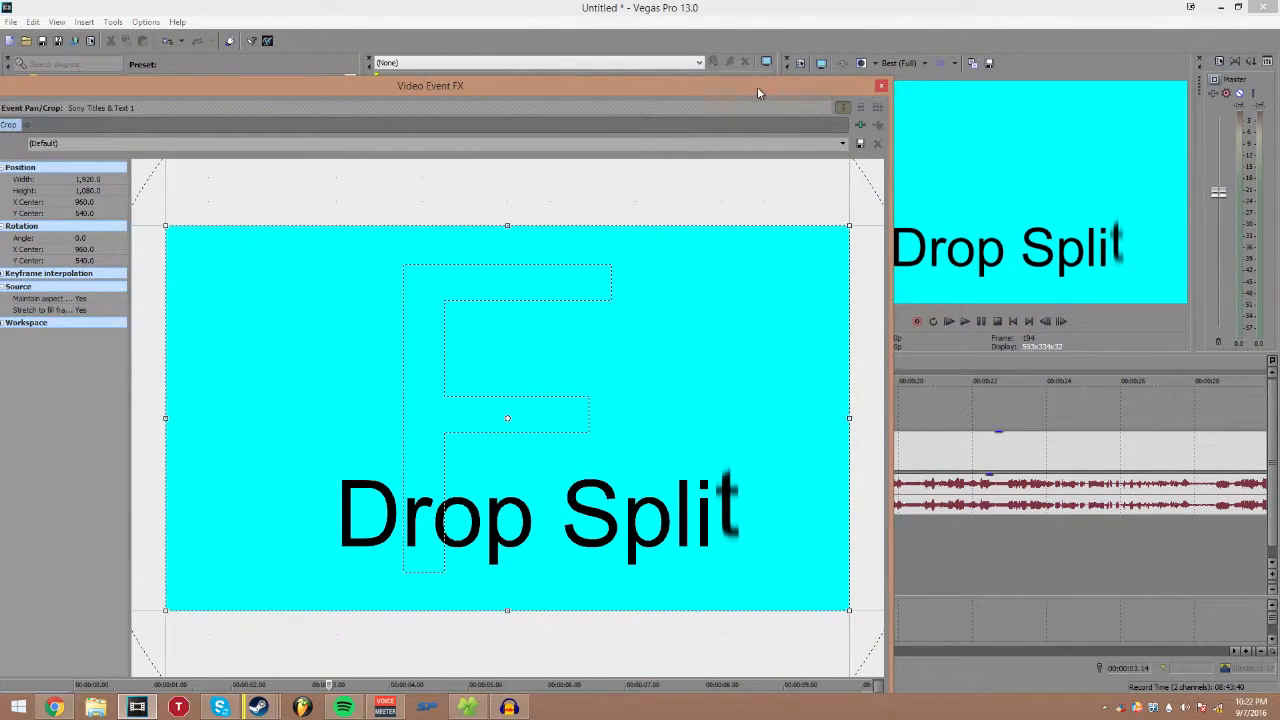
scroll(756, 305, down, 4)
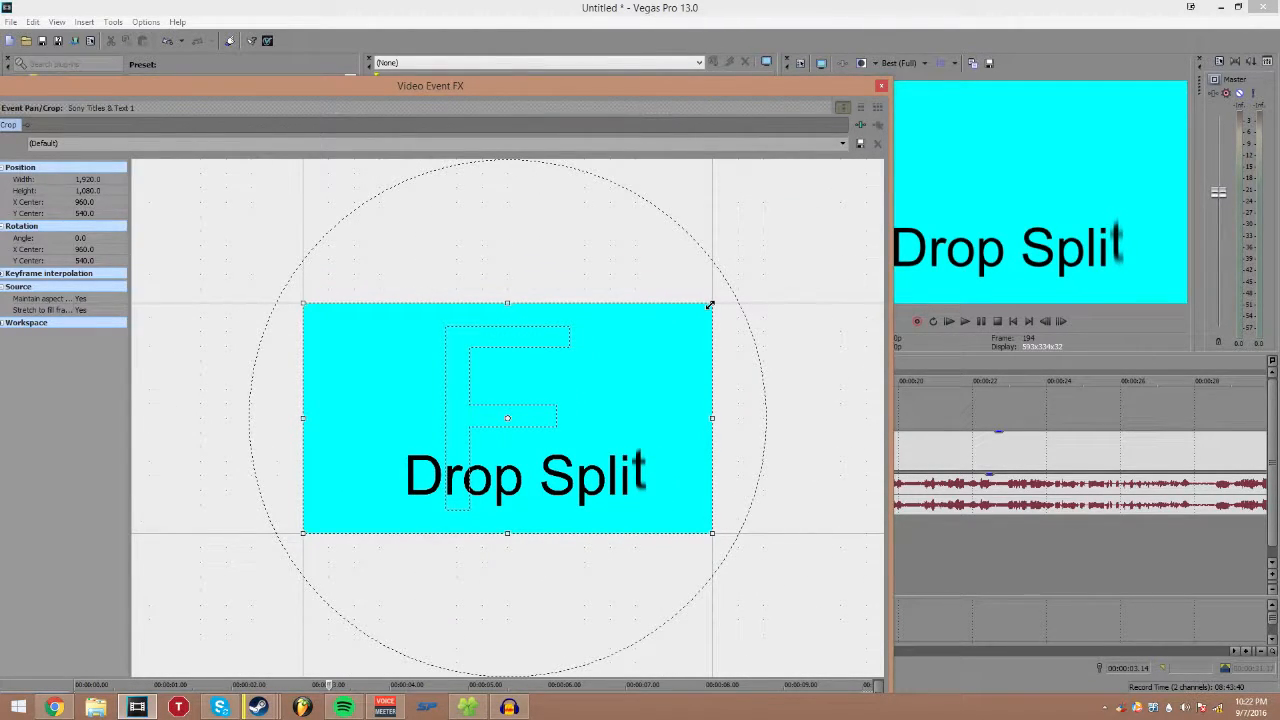
scroll(729, 317, down, 2)
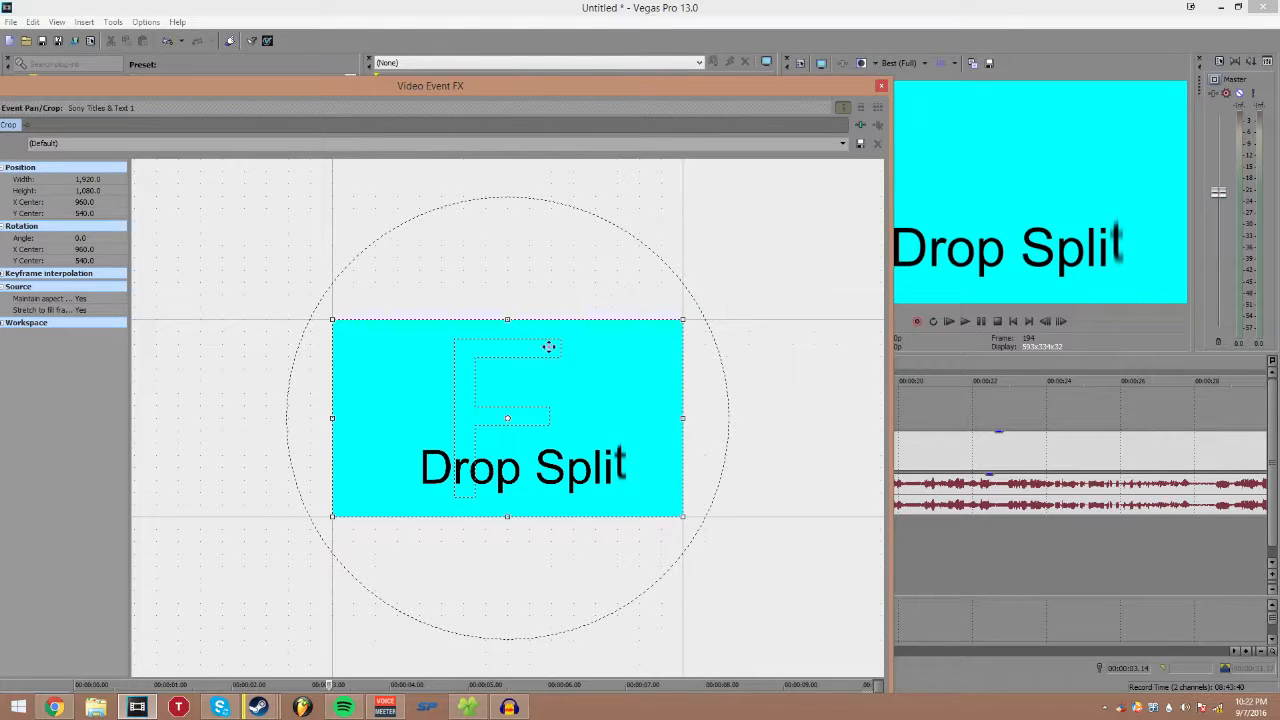
Step: Enlarge the Drop Split title's pan/crop frame to about 6,277.8 by 3,531.2 so the title shrinks over the gameplay
drag(508, 320, 569, 181)
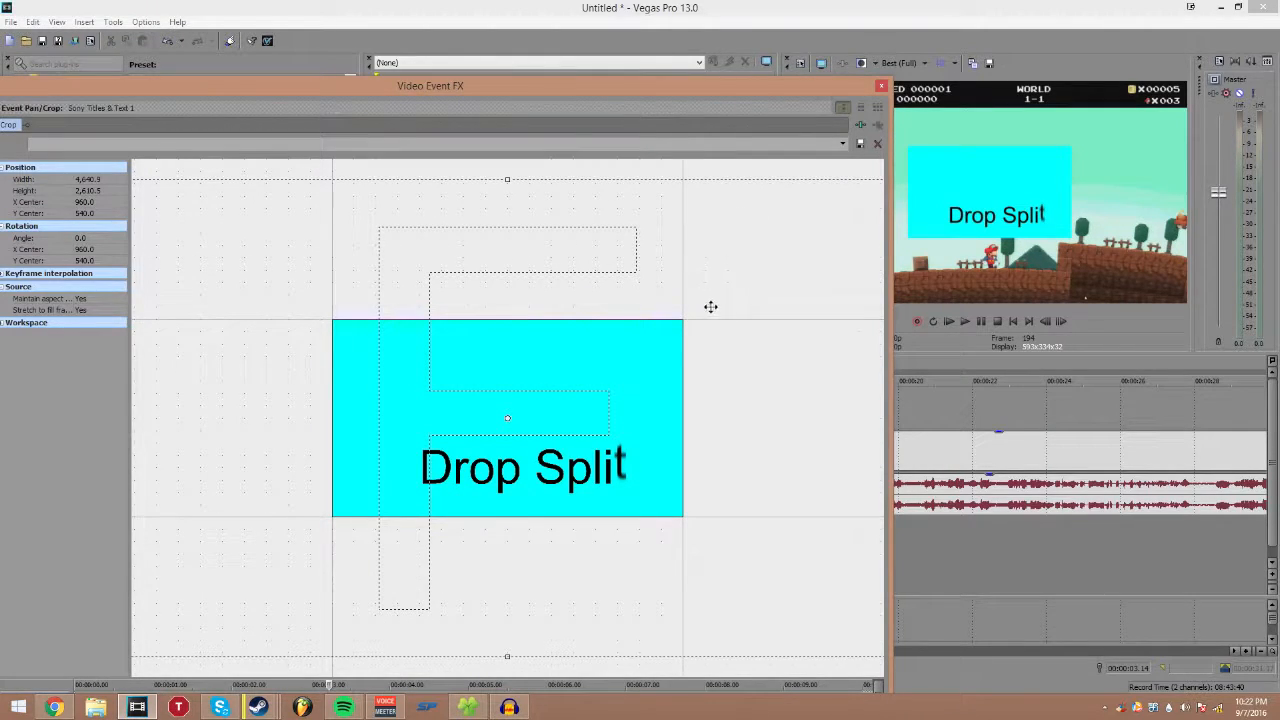
key(ctrl+z)
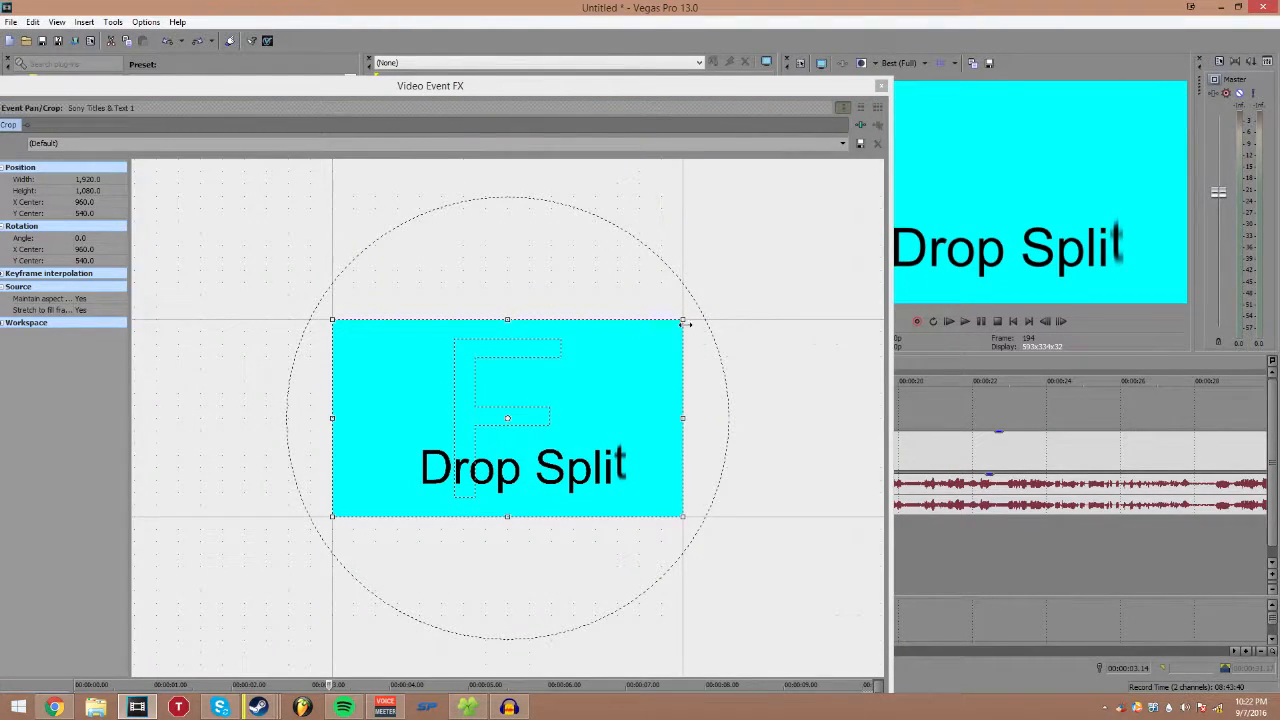
drag(694, 311, 859, 136)
scroll(775, 240, down, 2)
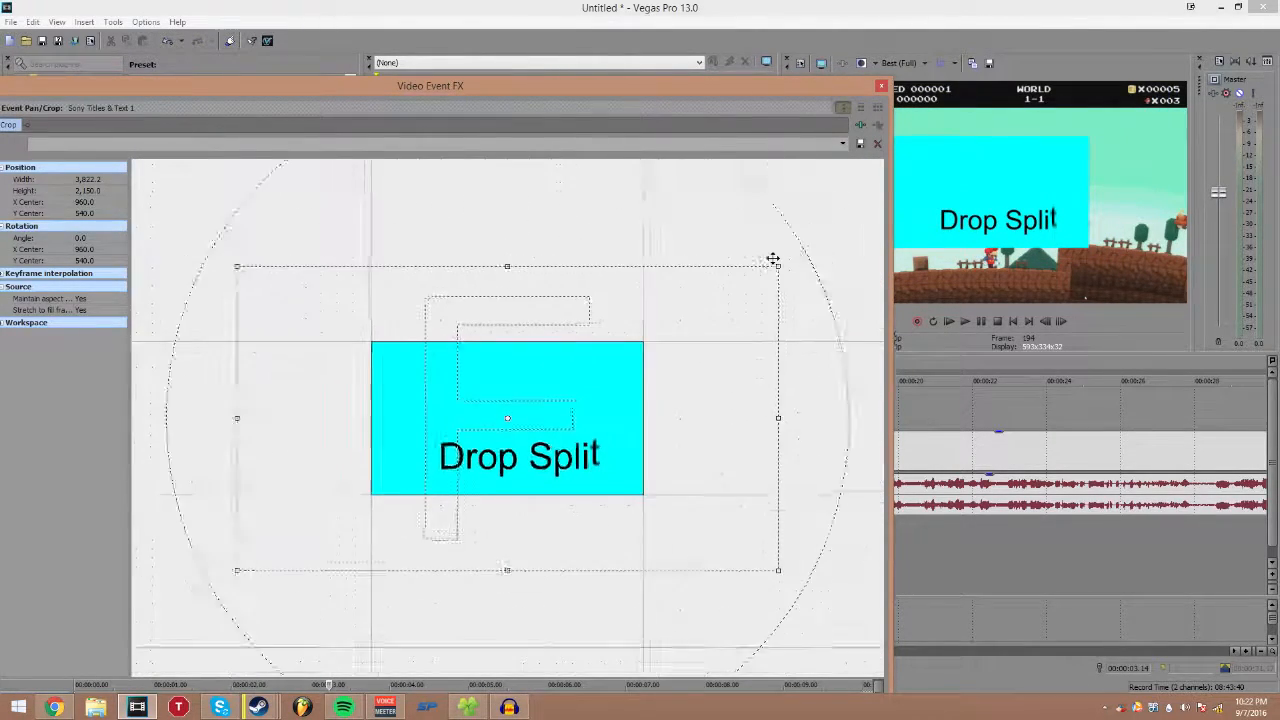
scroll(773, 260, down, 1)
drag(751, 284, 743, 229)
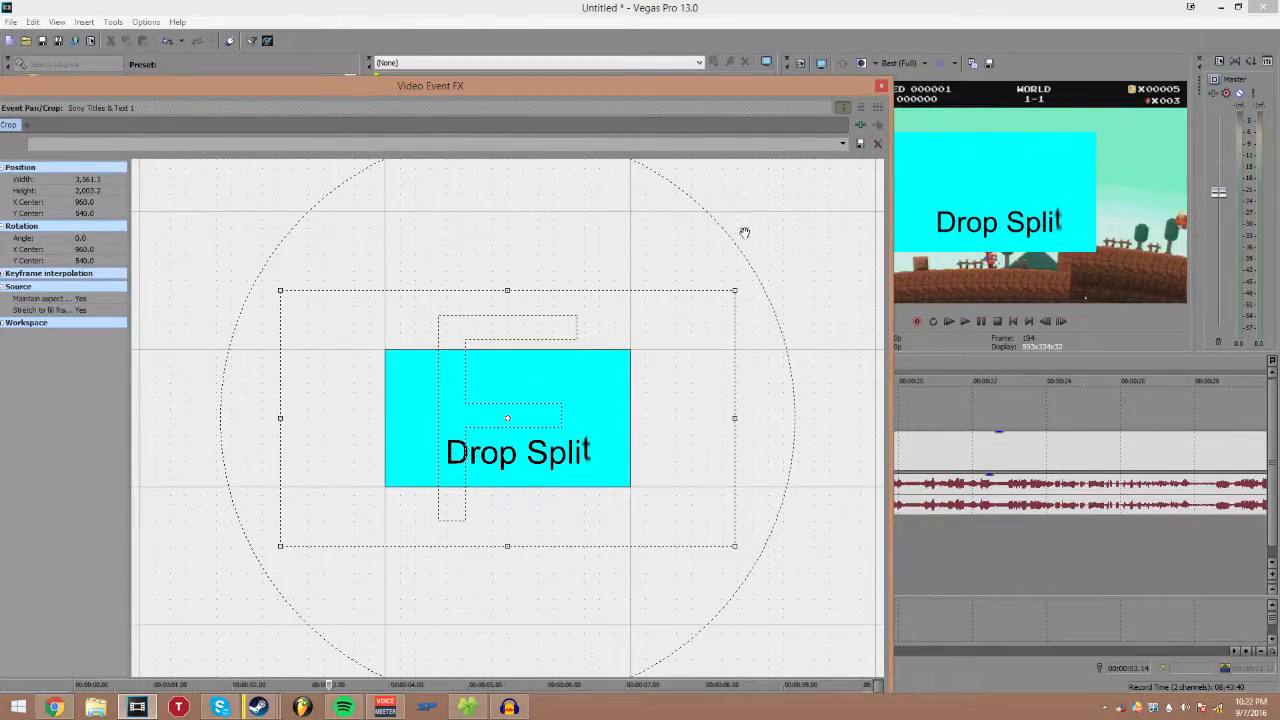
scroll(711, 309, down, 2)
drag(694, 317, 840, 232)
scroll(709, 263, down, 2)
scroll(714, 267, down, 1)
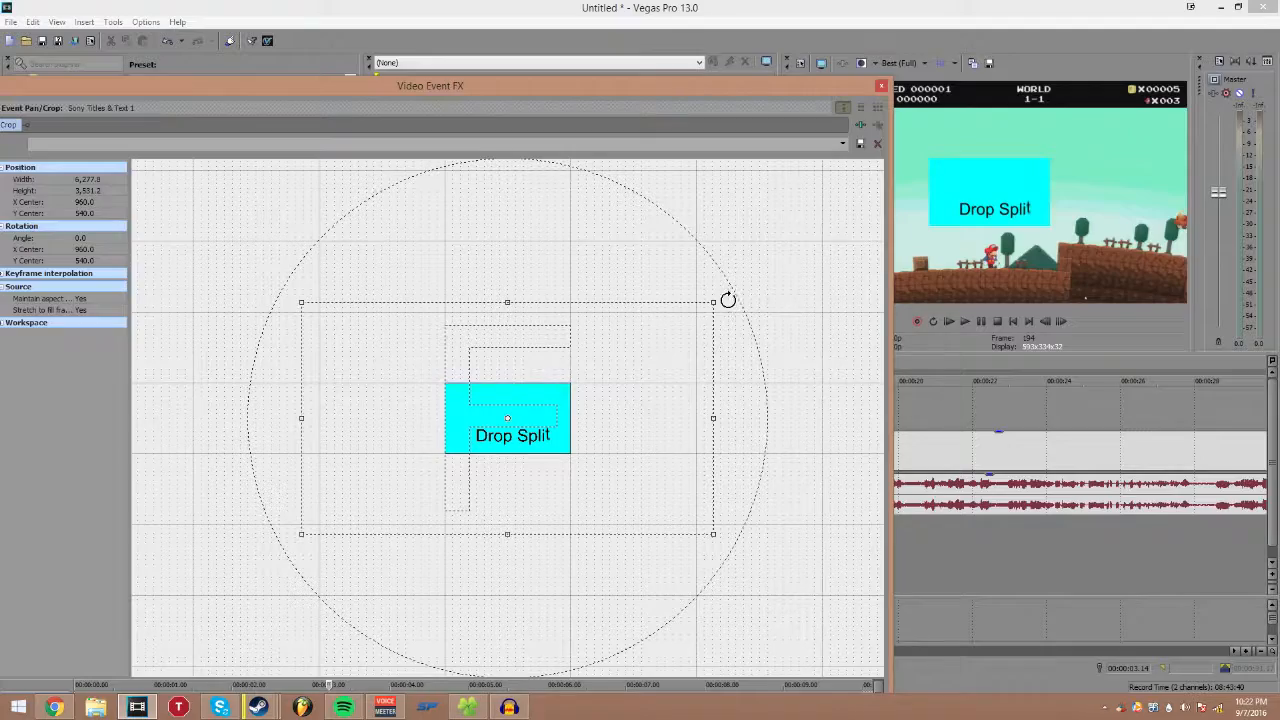
Step: Move the pan/crop frame's center to about X 777.0, Y 672.1, preview it, and resize the frame to about 4,570.1 by 2,570.7
mouse_move(640, 366)
mouse_down()
mouse_move(626, 351)
mouse_move(597, 363)
mouse_move(593, 394)
mouse_move(651, 386)
mouse_move(607, 420)
mouse_move(709, 434)
mouse_move(621, 382)
mouse_up()
drag(530, 398, 567, 379)
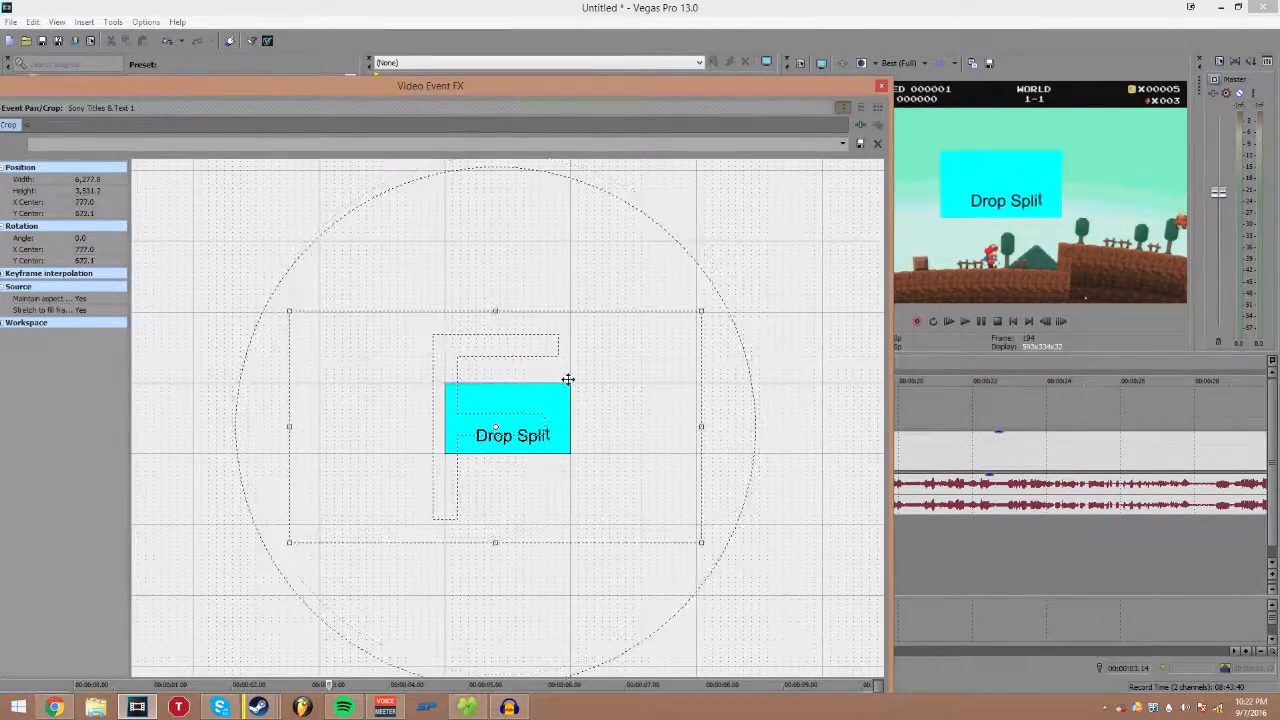
click(1068, 199)
key(space)
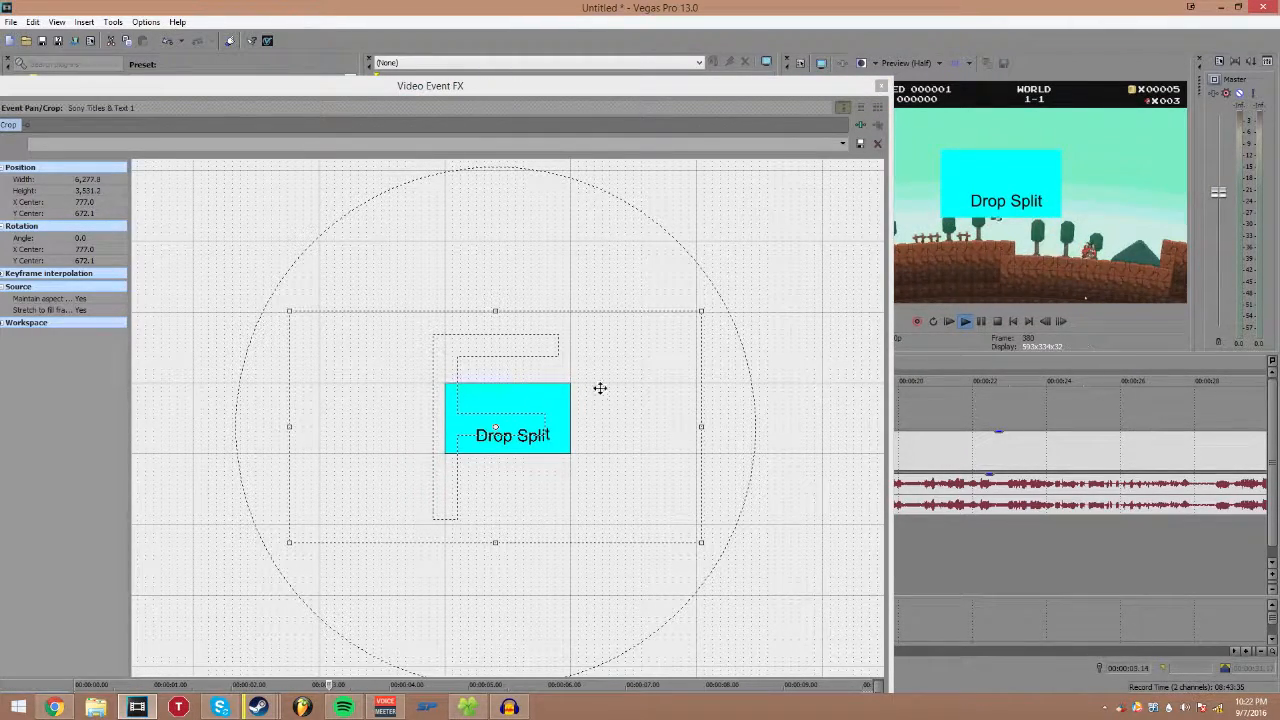
key(space)
scroll(606, 359, down, 2)
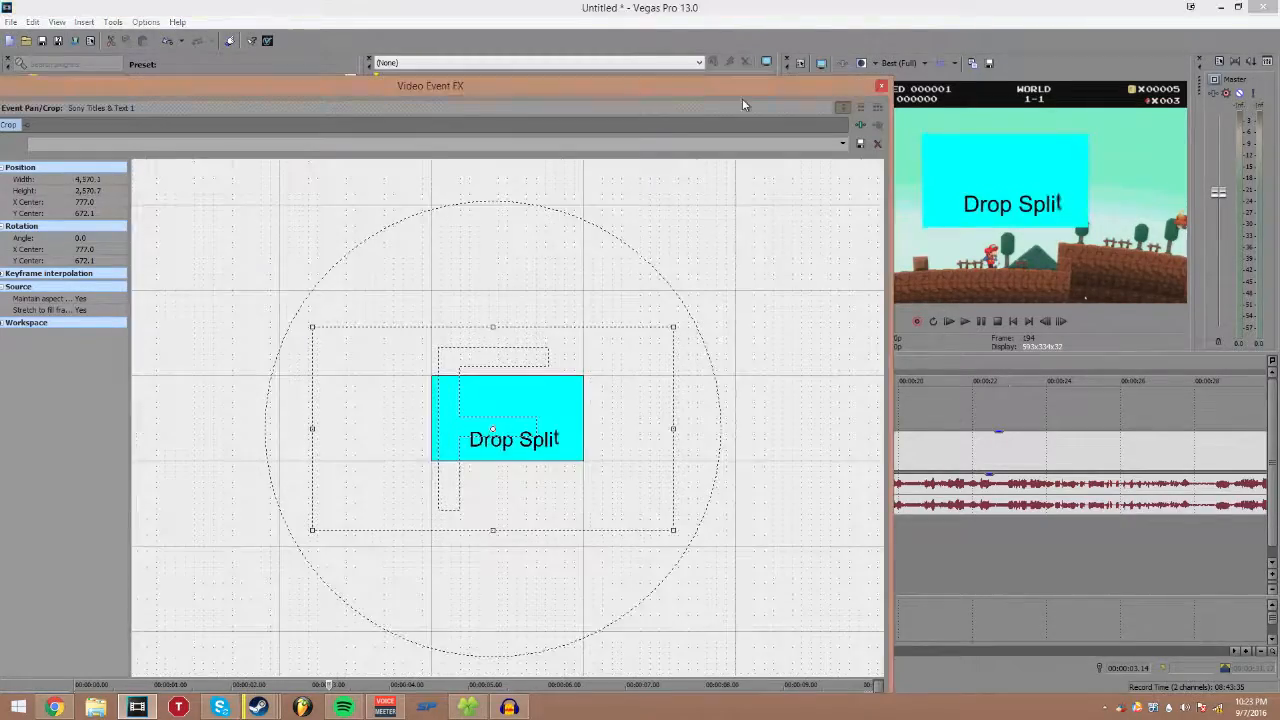
Step: At 00:00:05.22, move the title's pan/crop frame to a center of about X -301.5, Y 613.2, and close the settings
drag(743, 90, 817, 15)
drag(641, 8, 430, 622)
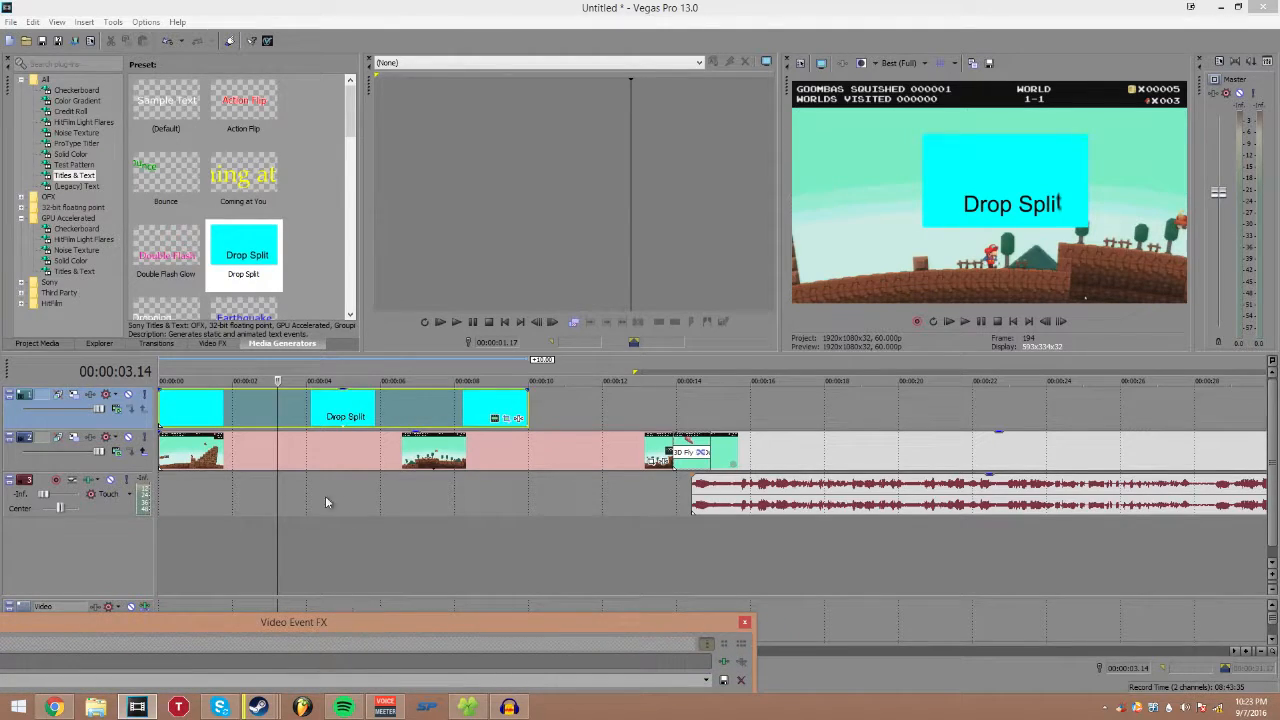
click(357, 484)
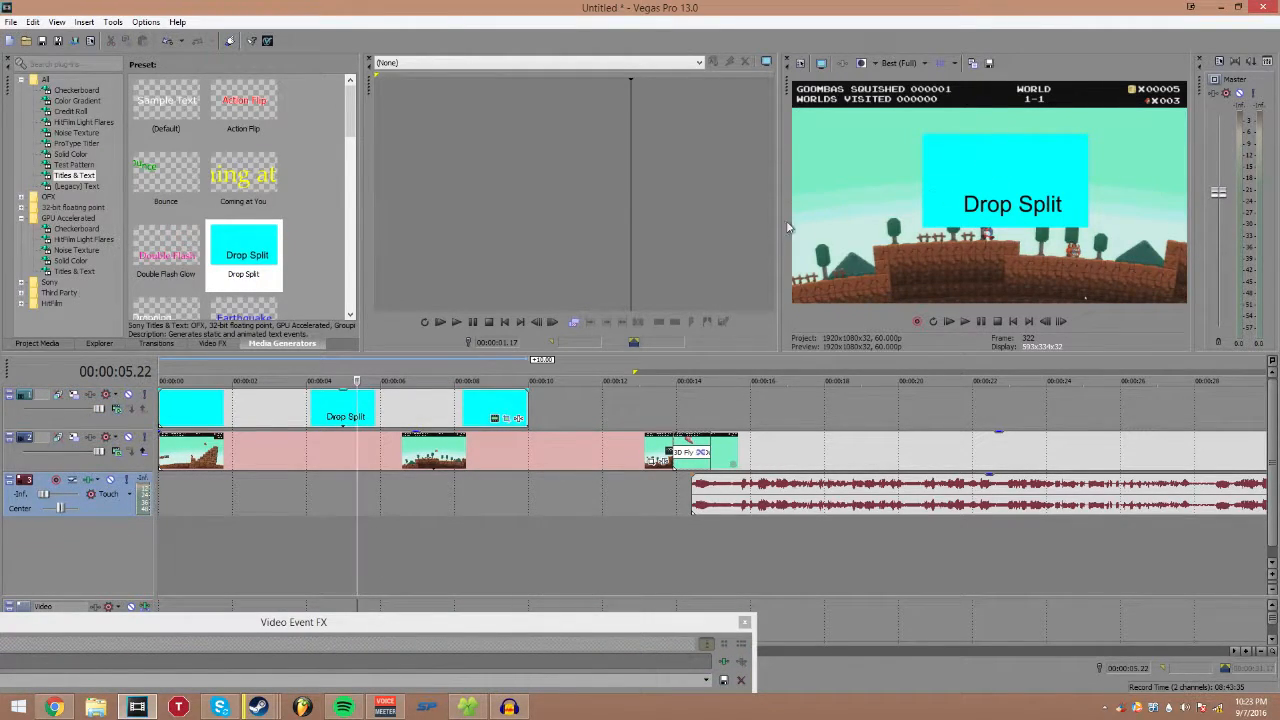
click(520, 623)
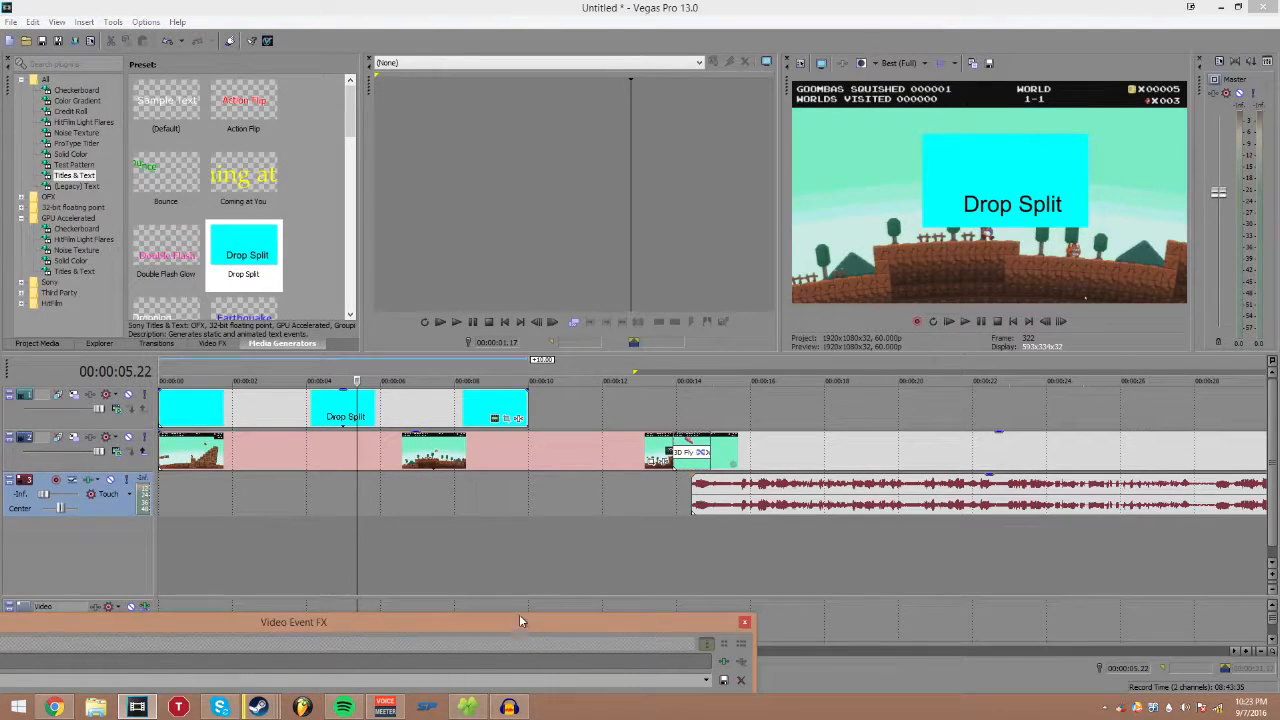
double_click(520, 623)
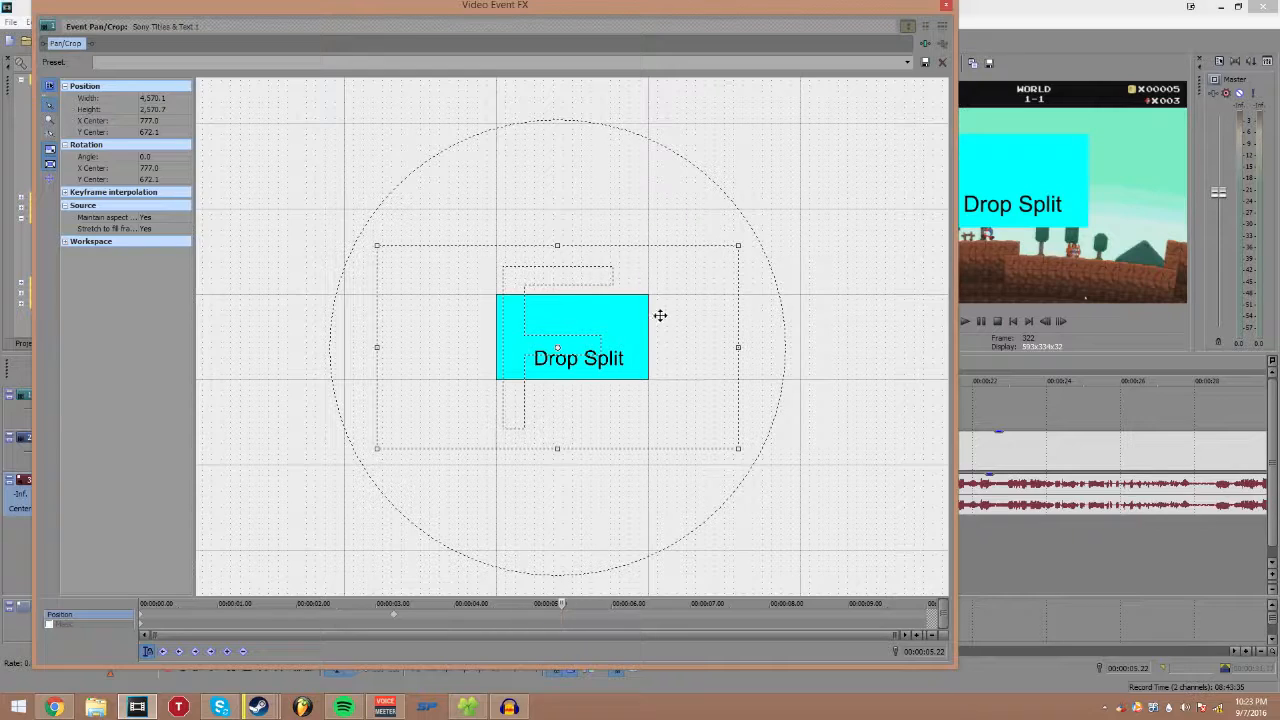
drag(641, 325, 556, 320)
click(947, 7)
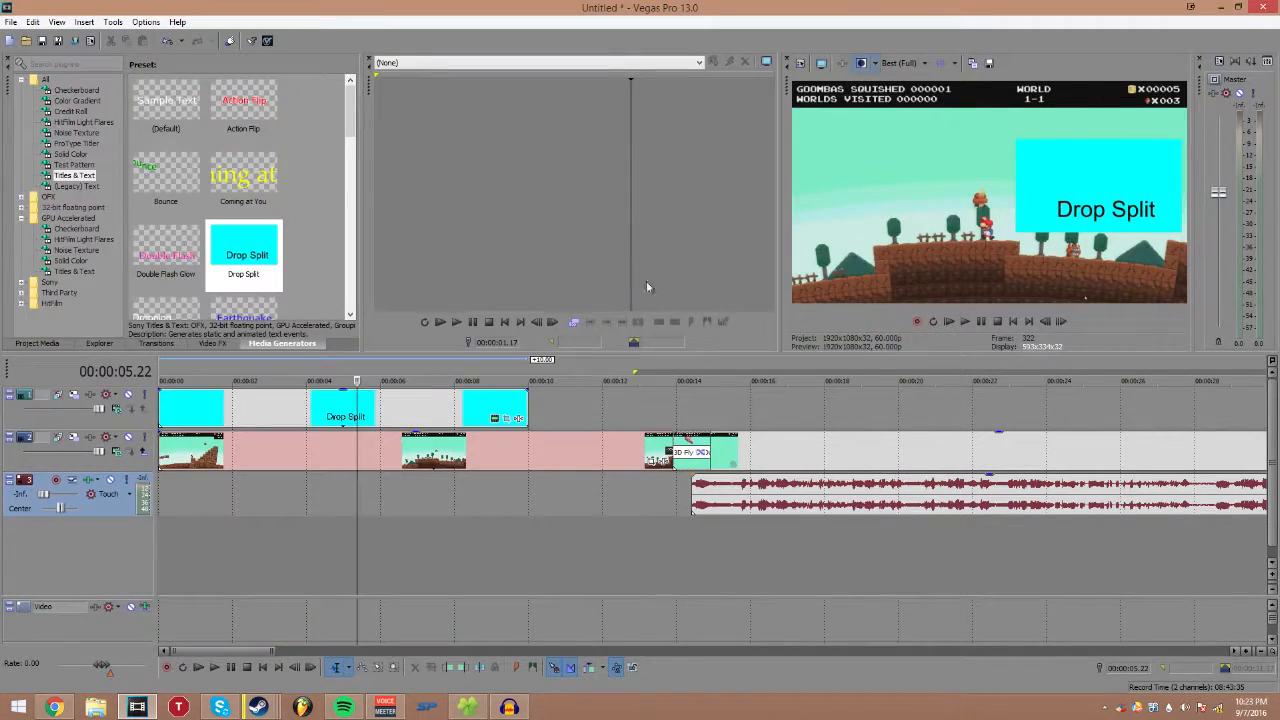
Step: Play back the Drop Split title's animated movement from about the three-second mark, then replay it from slightly earlier
click(302, 514)
key(space)
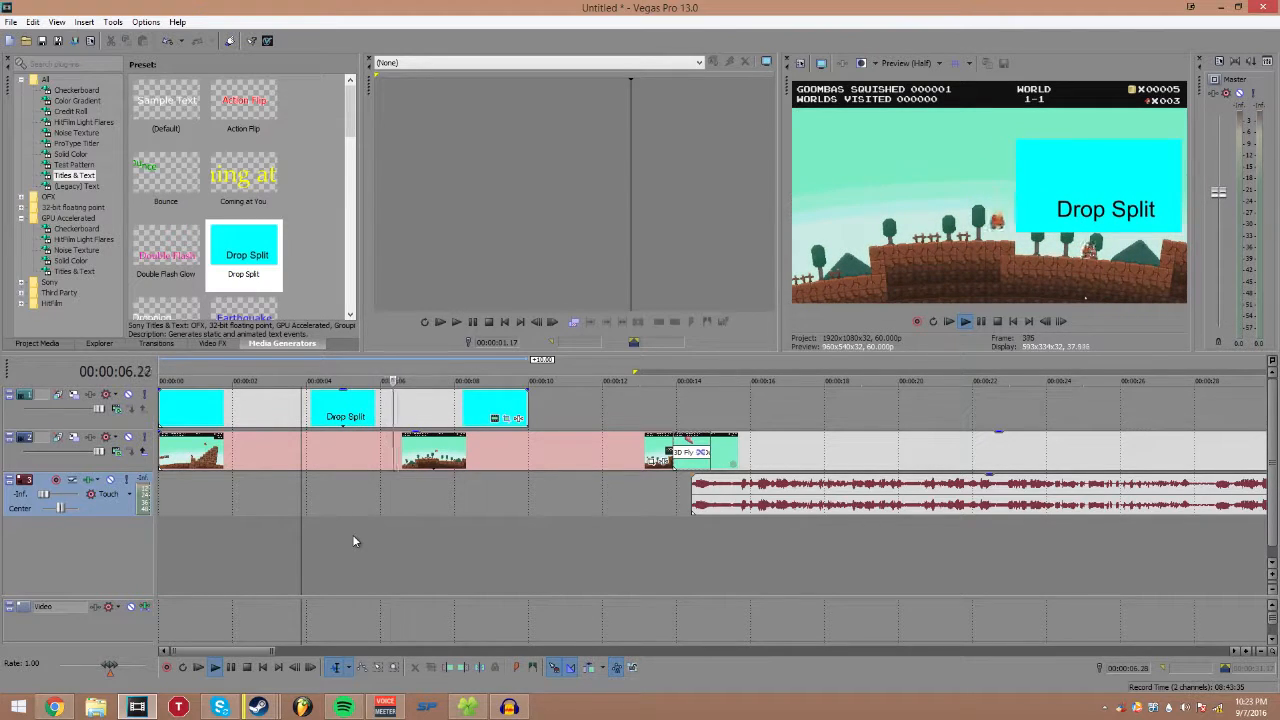
key(space)
click(273, 511)
key(space)
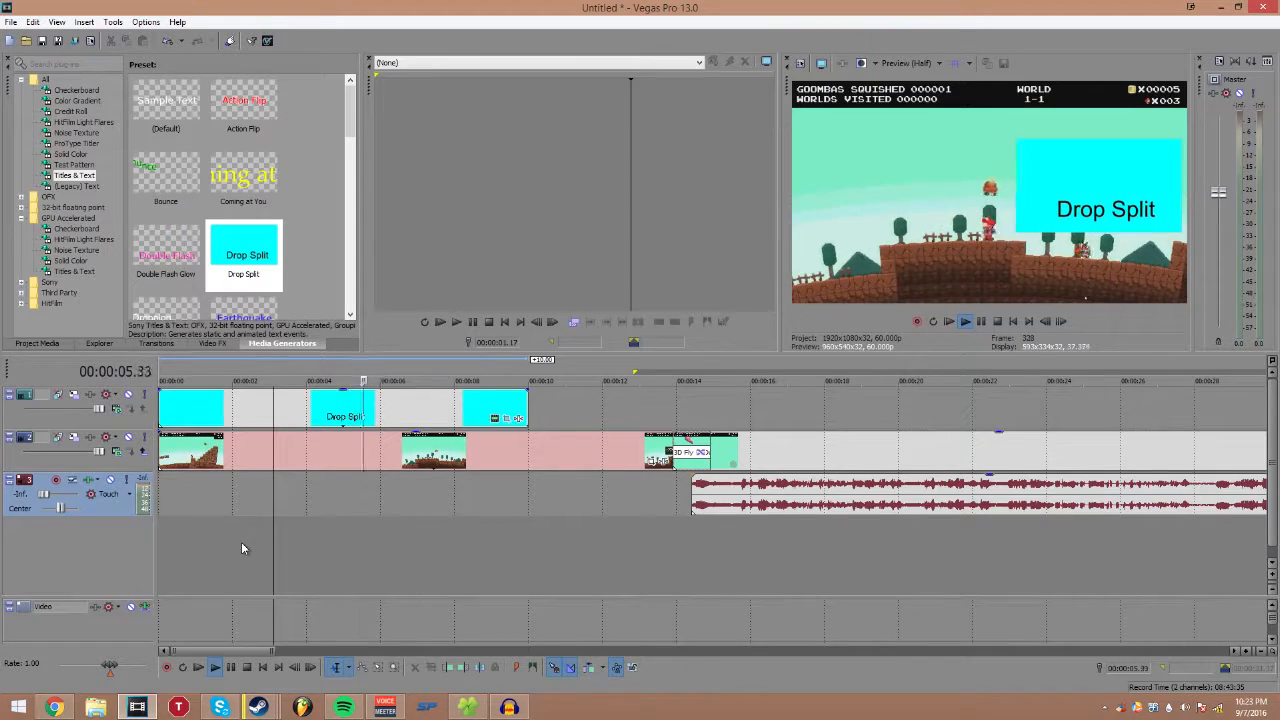
key(space)
Step: Shift the title's last pan/crop position keyframe slightly earlier, to about 00:00:05, close the settings, and play back the timeline
click(501, 419)
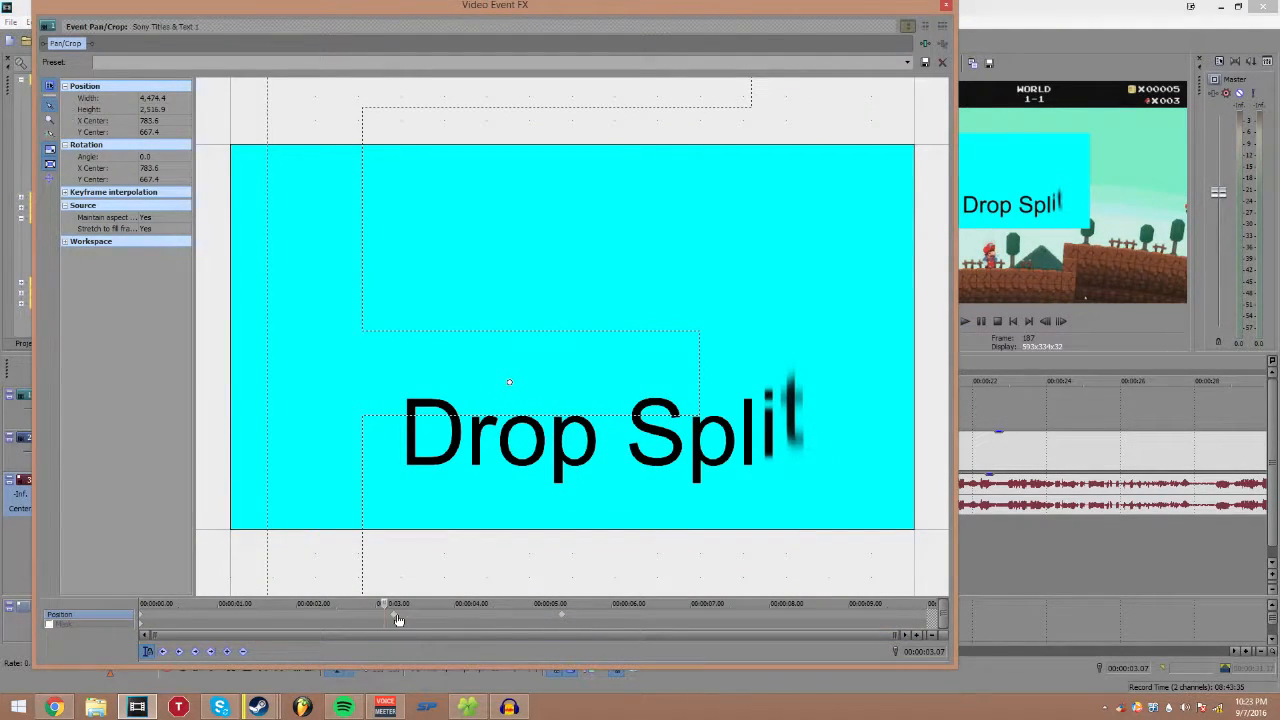
right_click(397, 620)
click(563, 622)
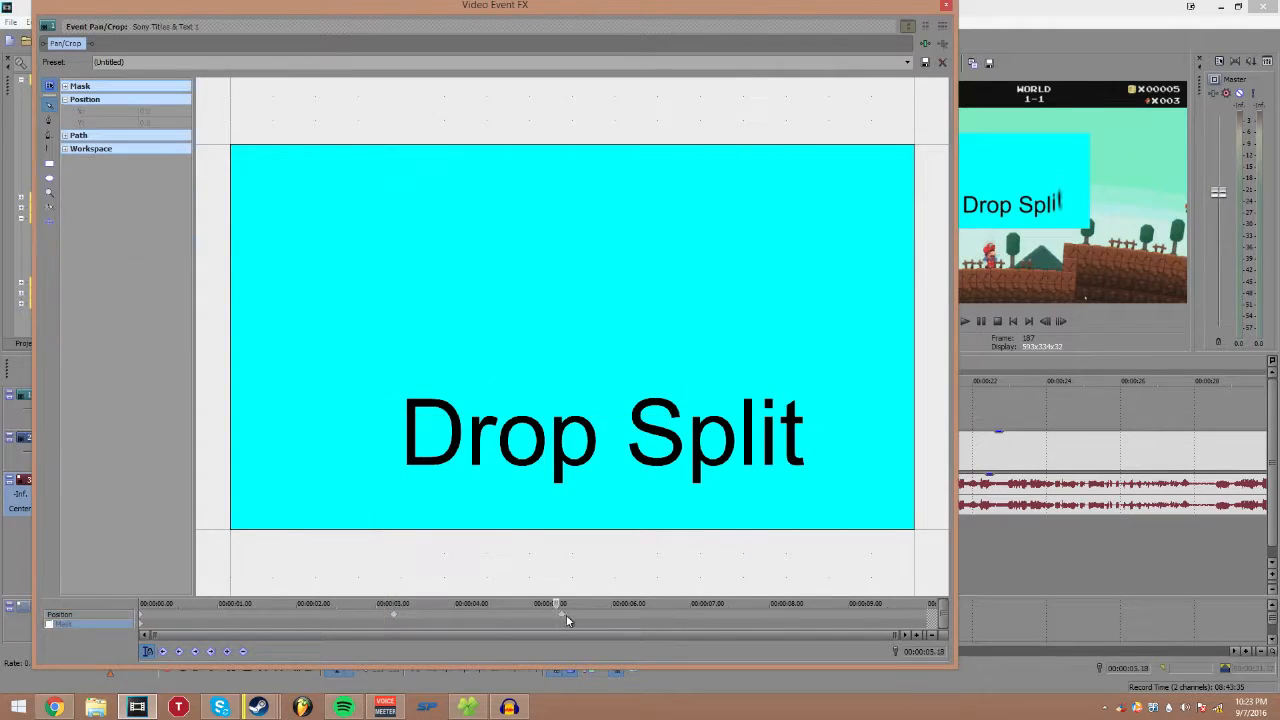
click(564, 620)
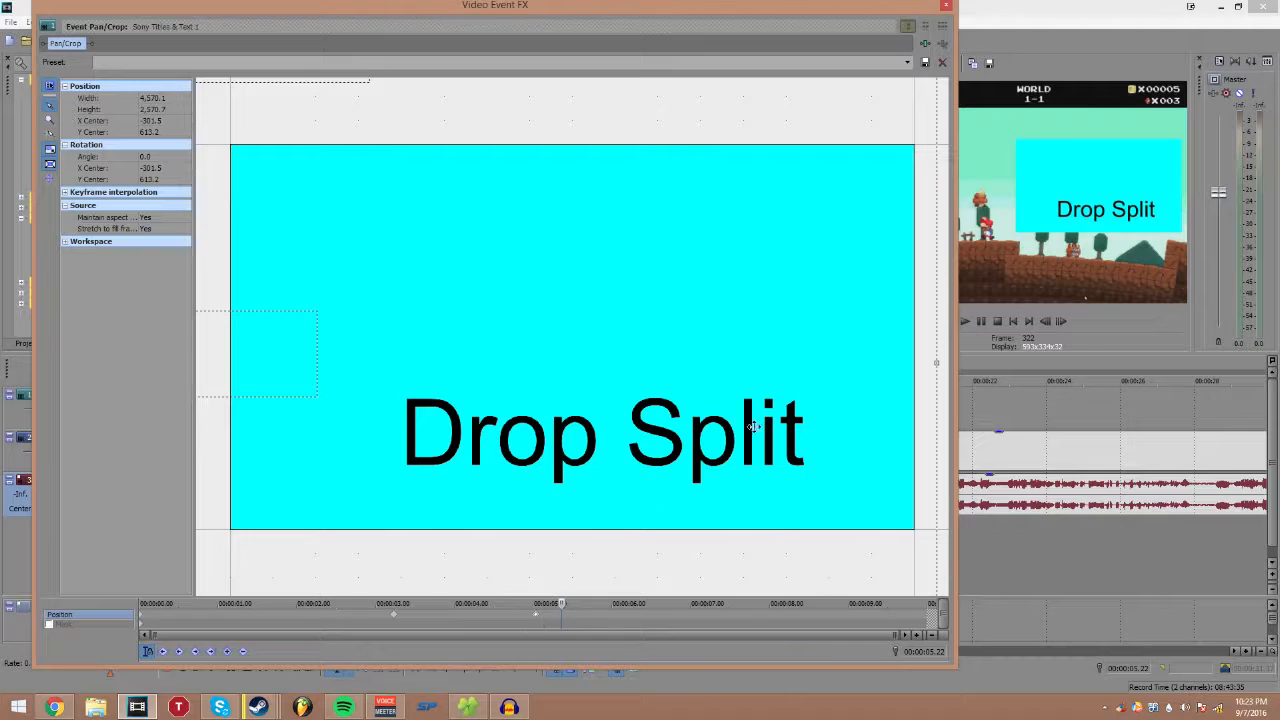
click(946, 7)
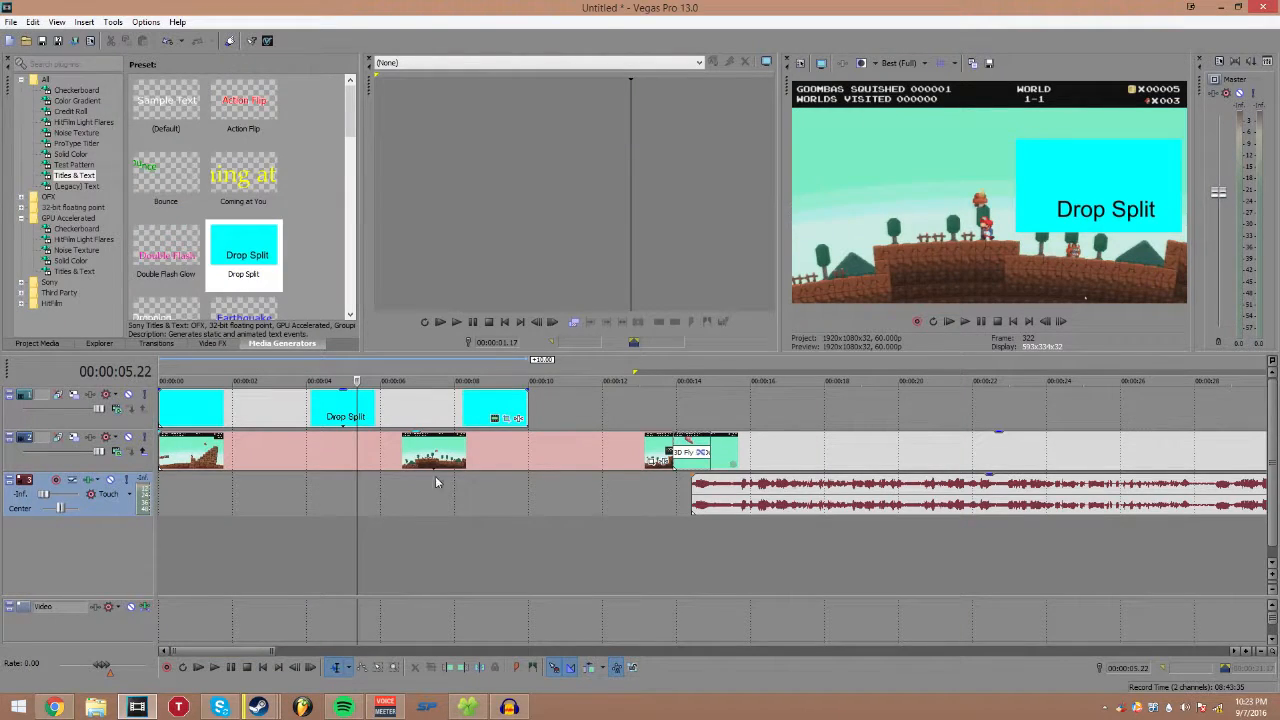
key(space)
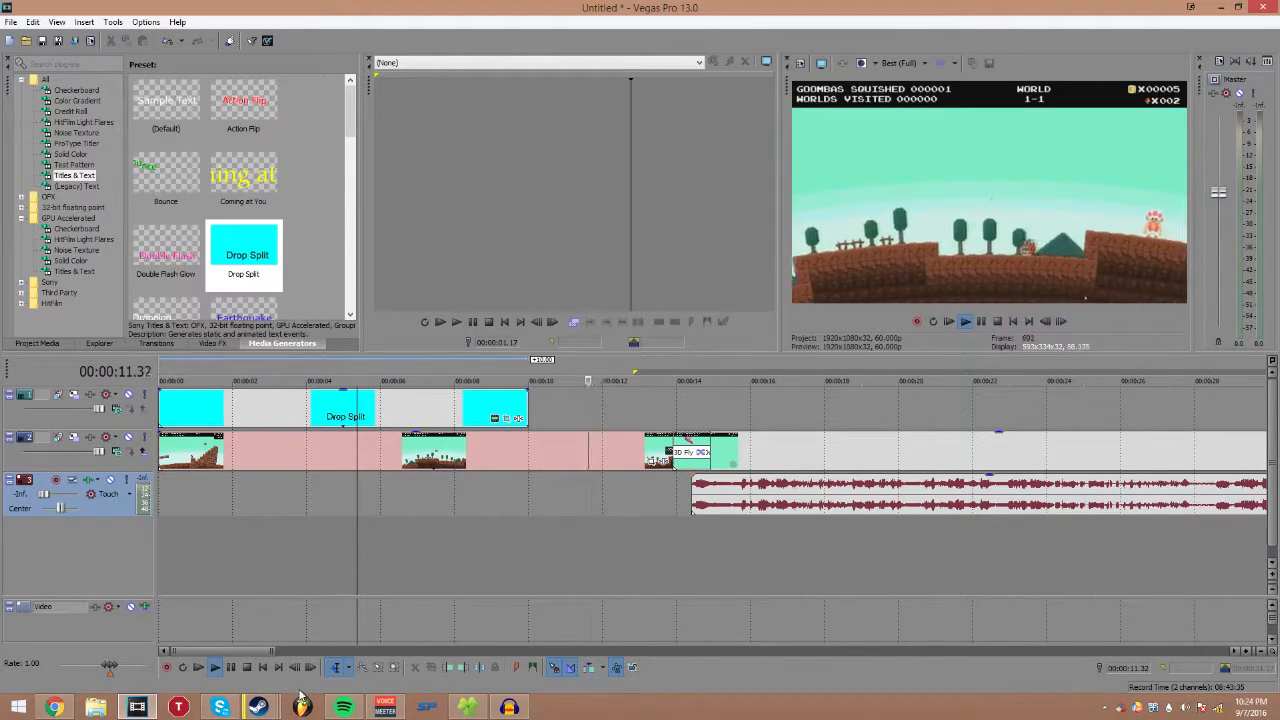
key(space)
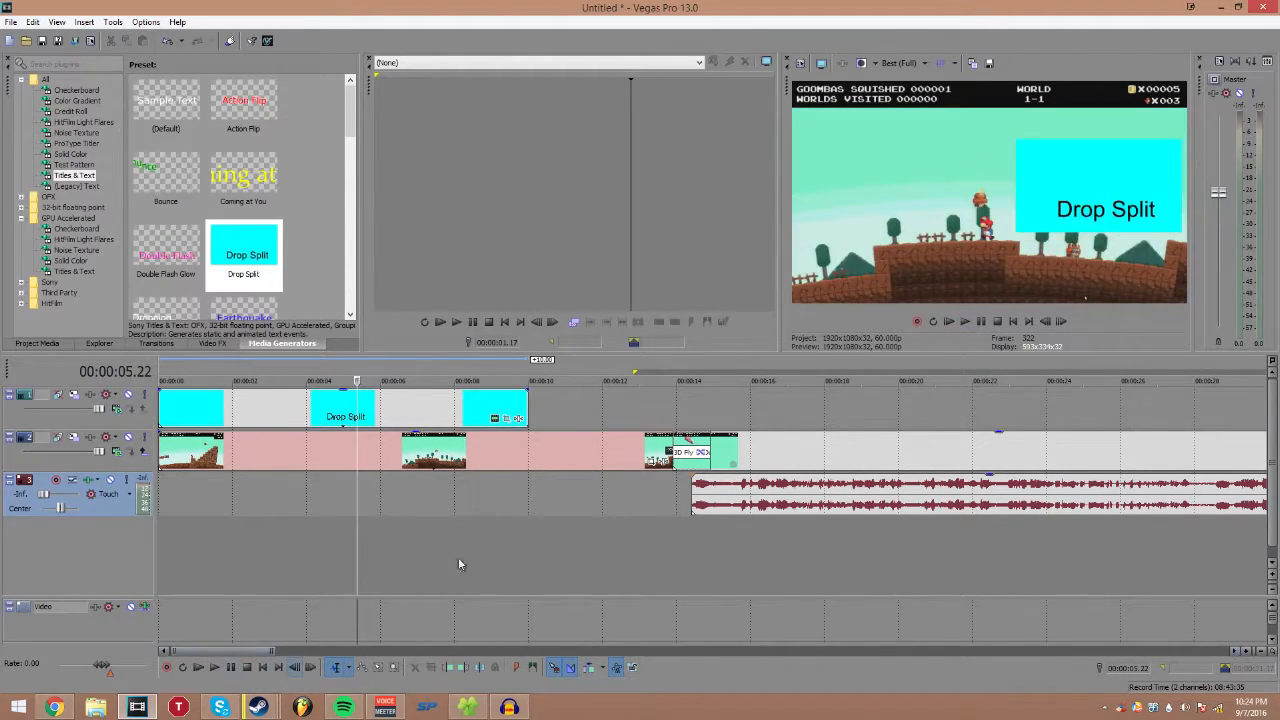
Step: Trim the end of the Drop Split title so it lasts about 3.5 seconds, and play it back from near the start
click(524, 412)
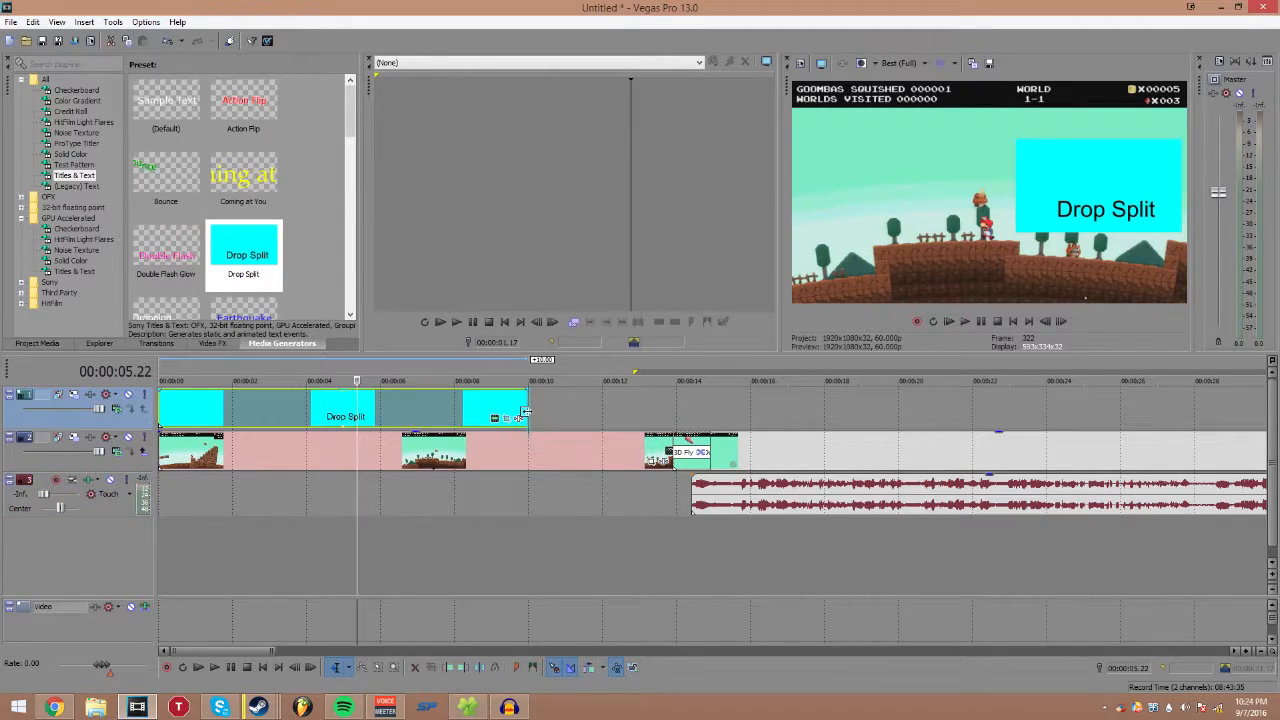
drag(524, 412, 276, 420)
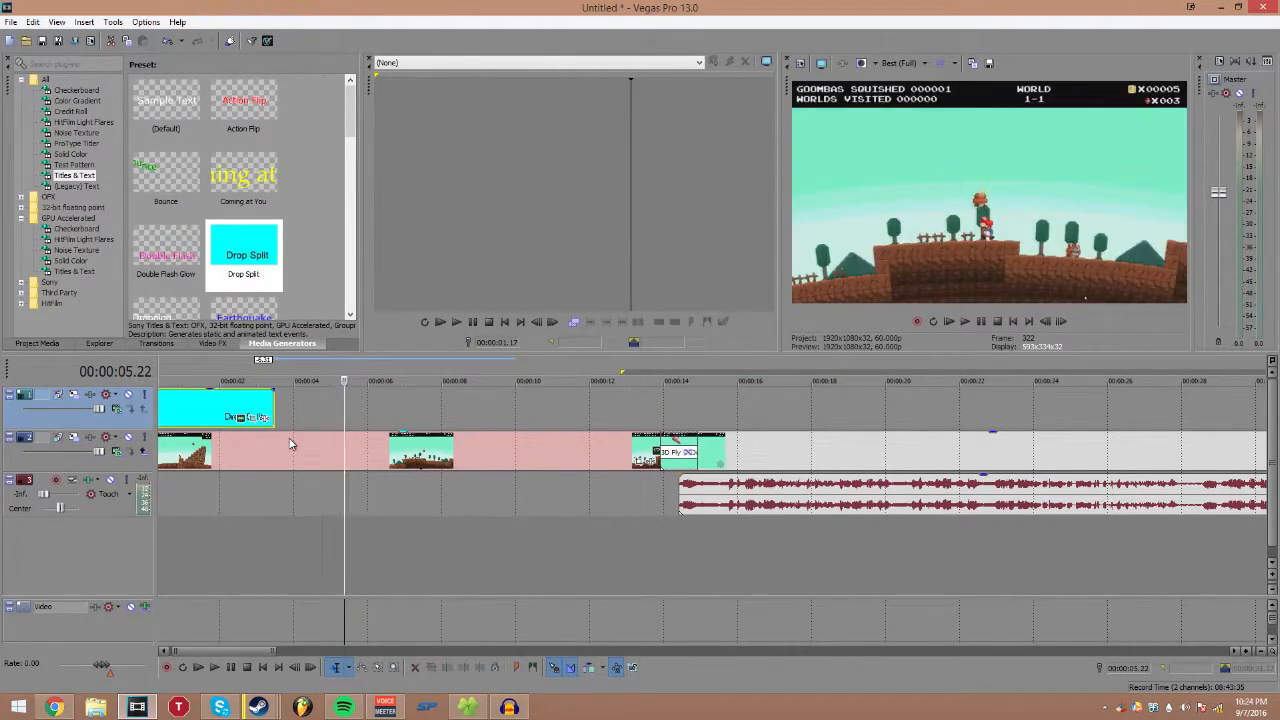
click(184, 408)
key(space)
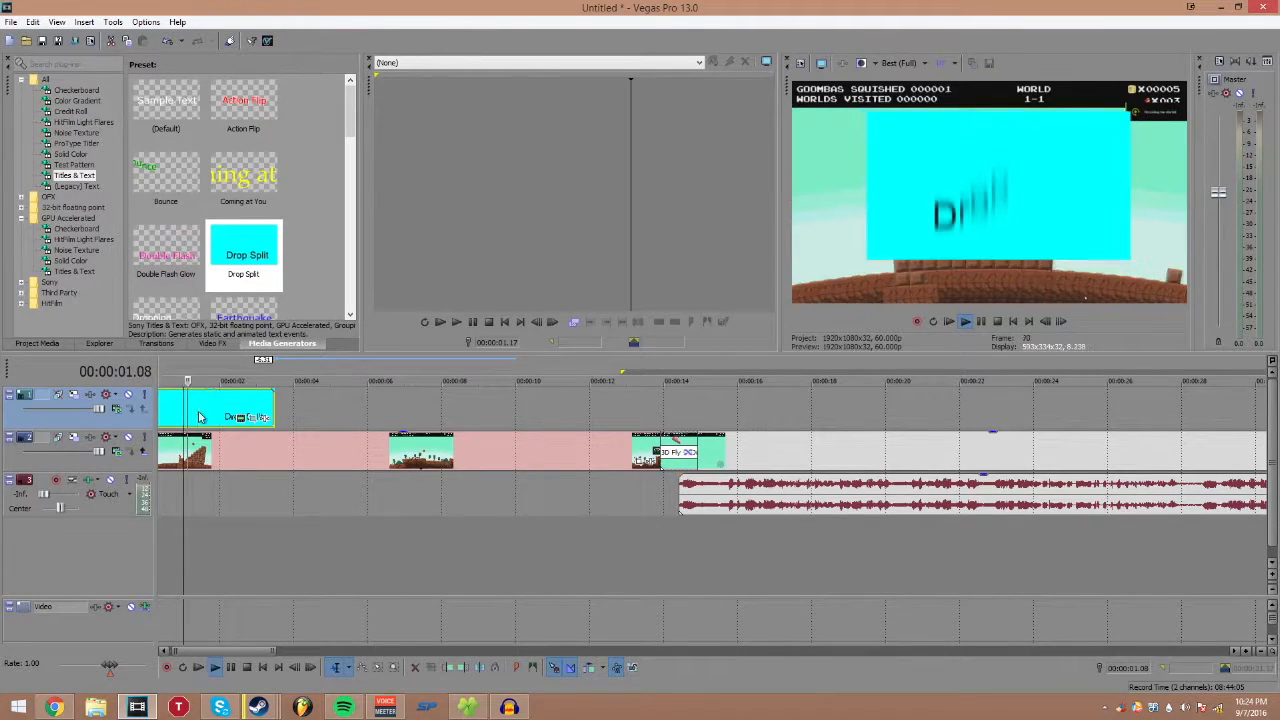
key(space)
key(space)
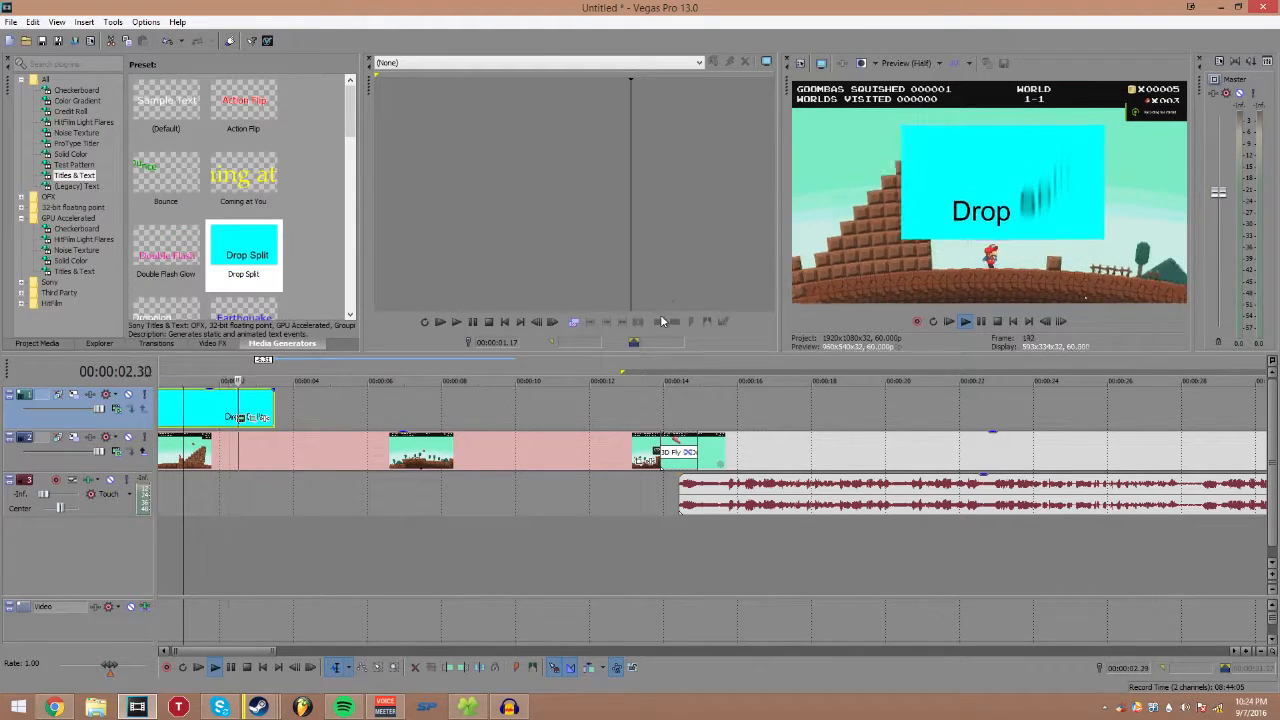
Step: Extend the end of the Drop Split title to about 9 seconds, then to about 14 seconds, playing back the timeline at each length
key(space)
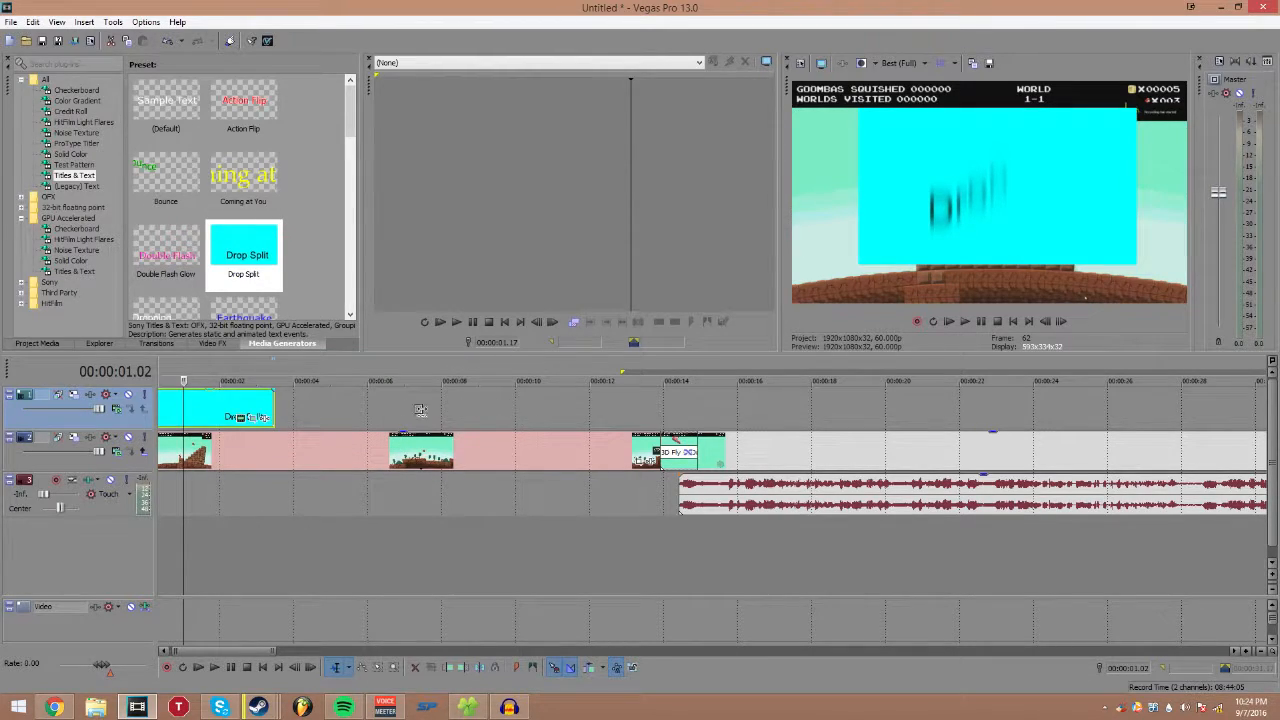
drag(278, 409, 482, 393)
key(space)
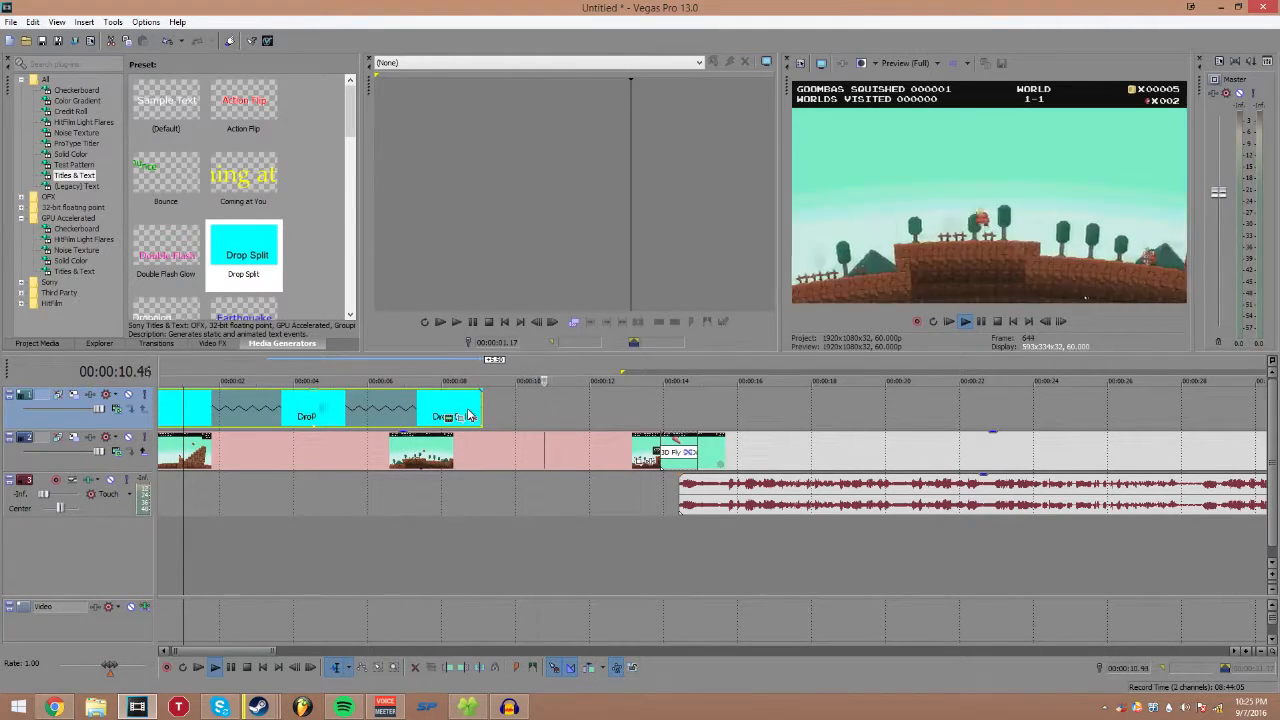
key(space)
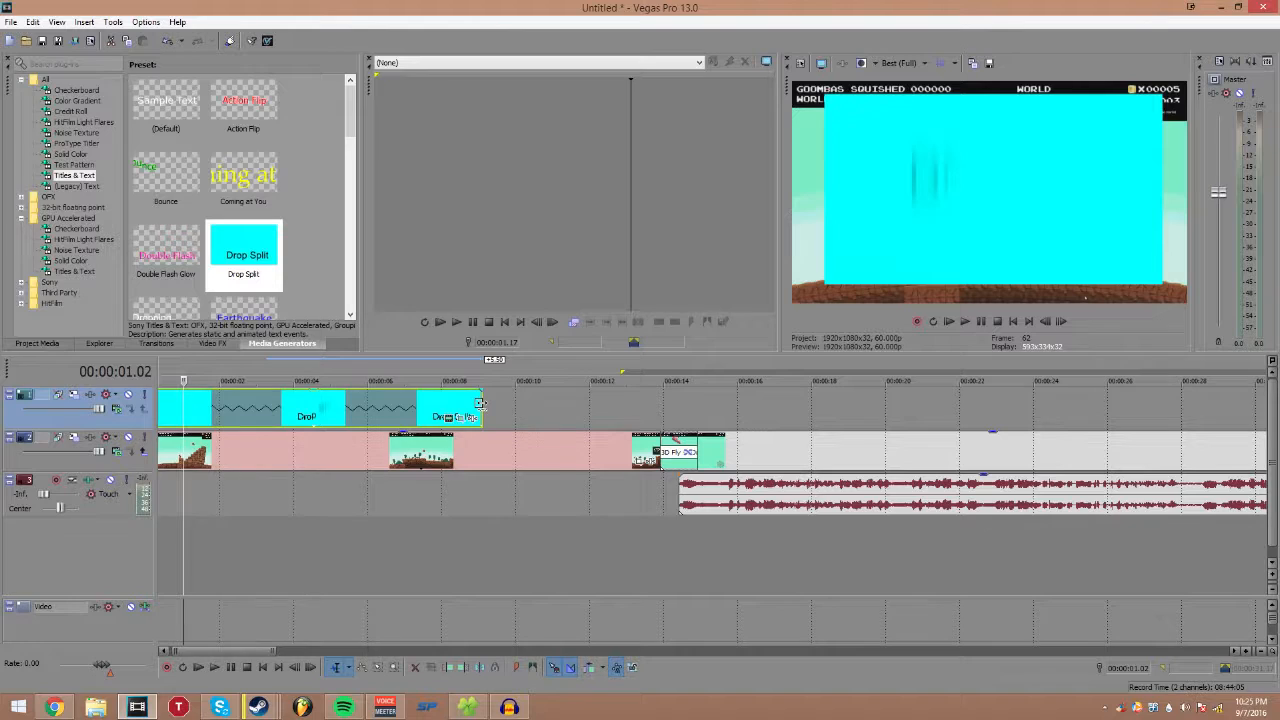
drag(484, 408, 660, 410)
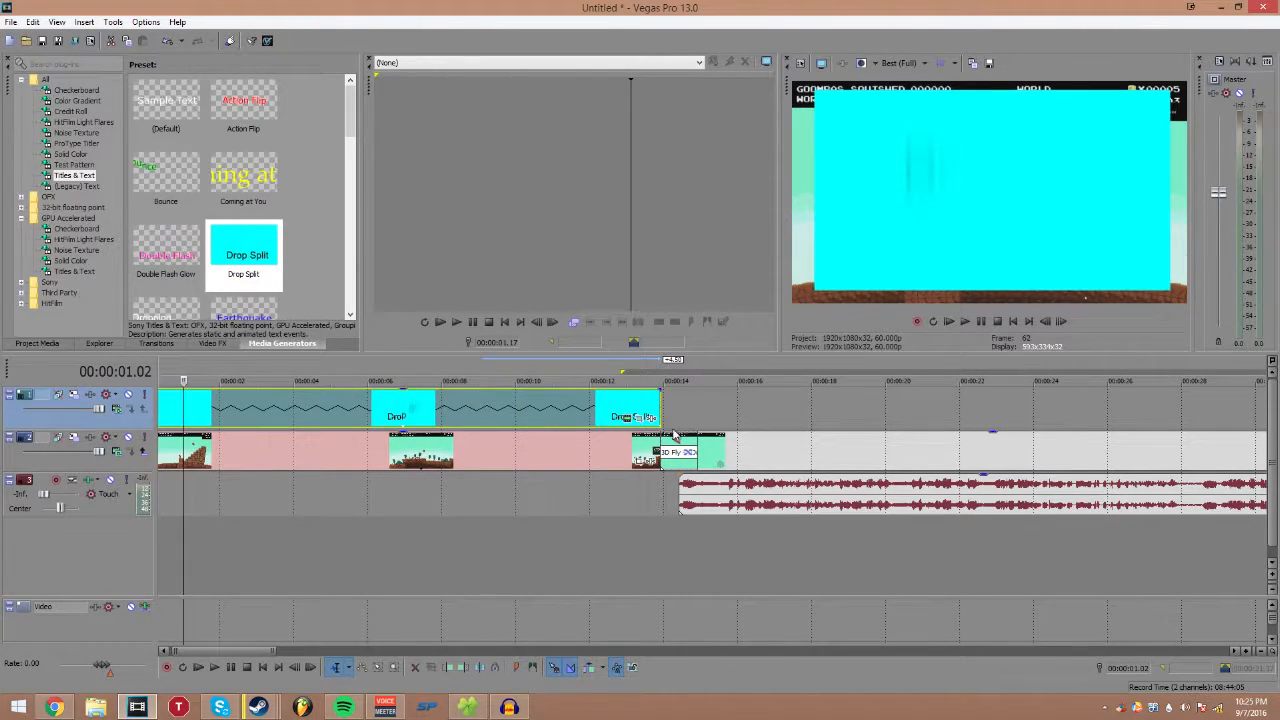
key(space)
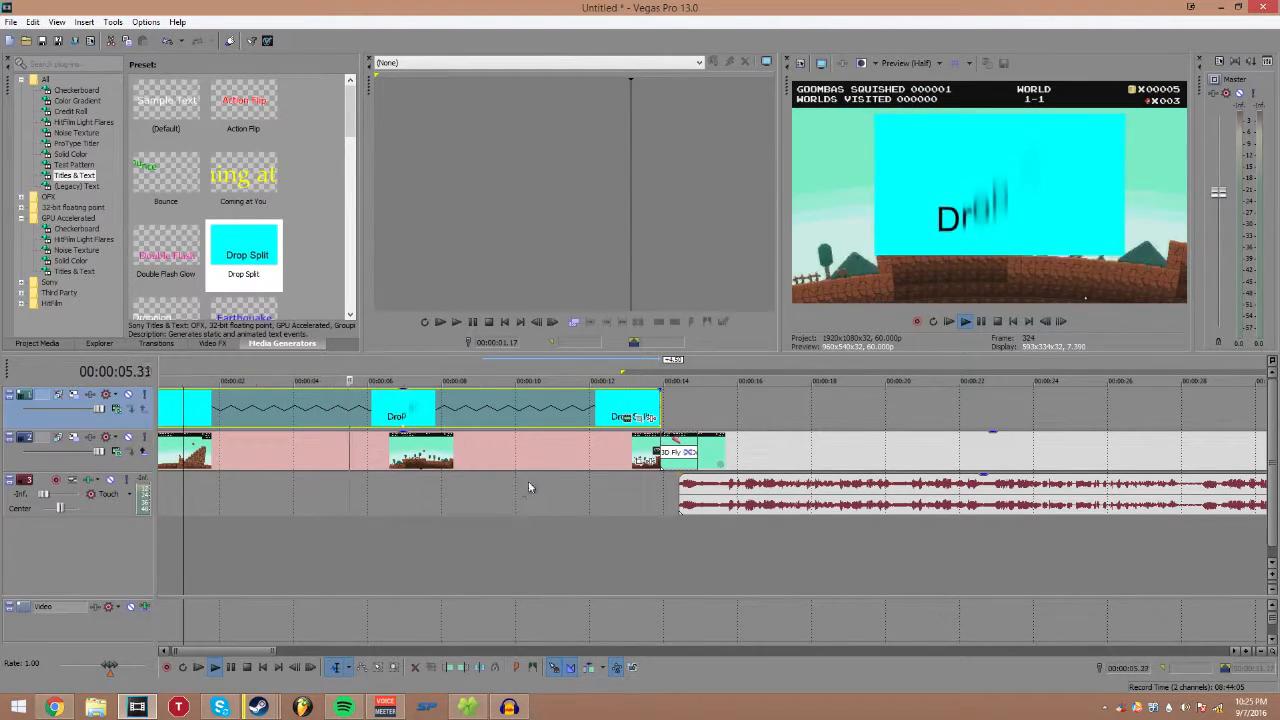
click(551, 413)
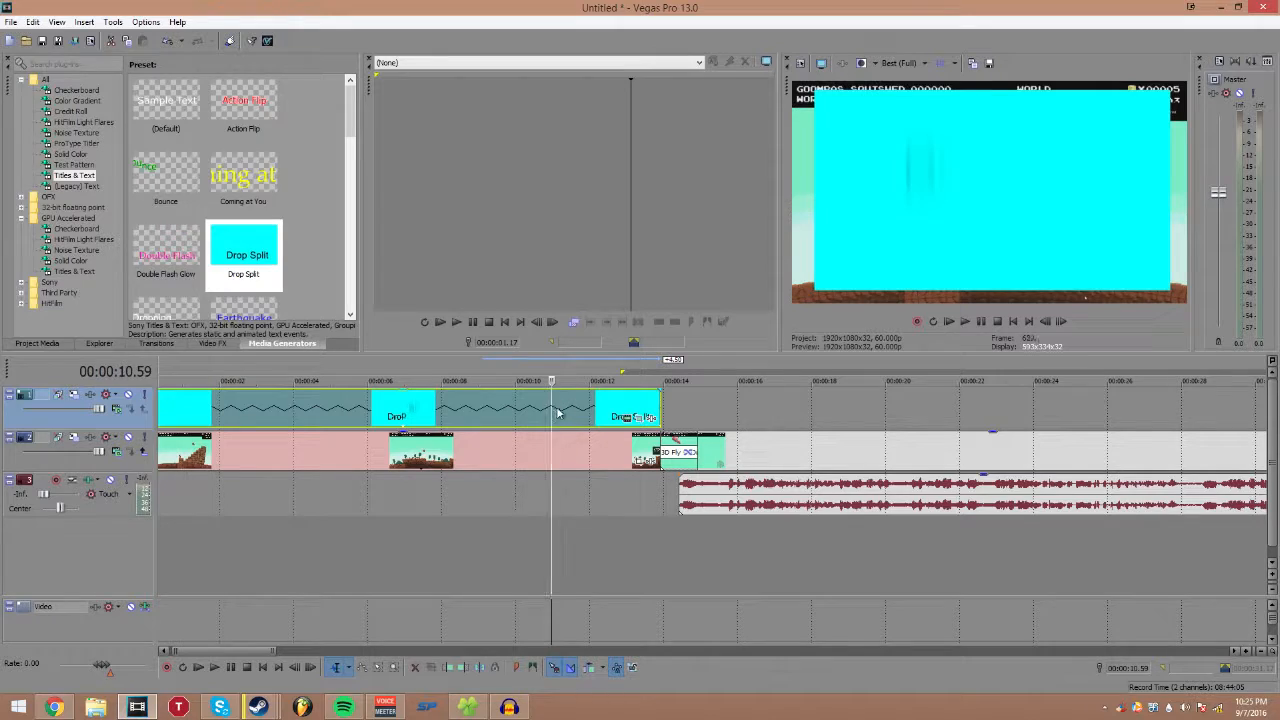
Step: Return the Drop Split title's end to about 3.5 seconds and play it from near the start of the timeline
drag(657, 397, 274, 398)
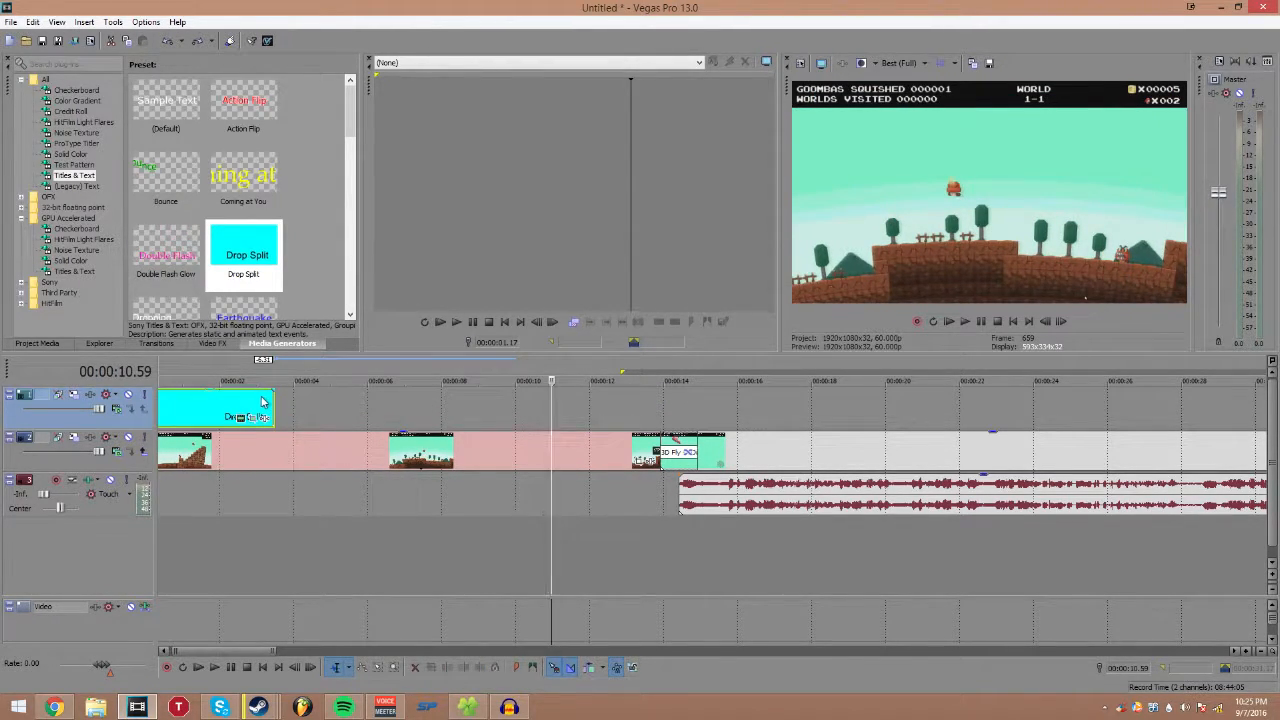
click(166, 411)
key(space)
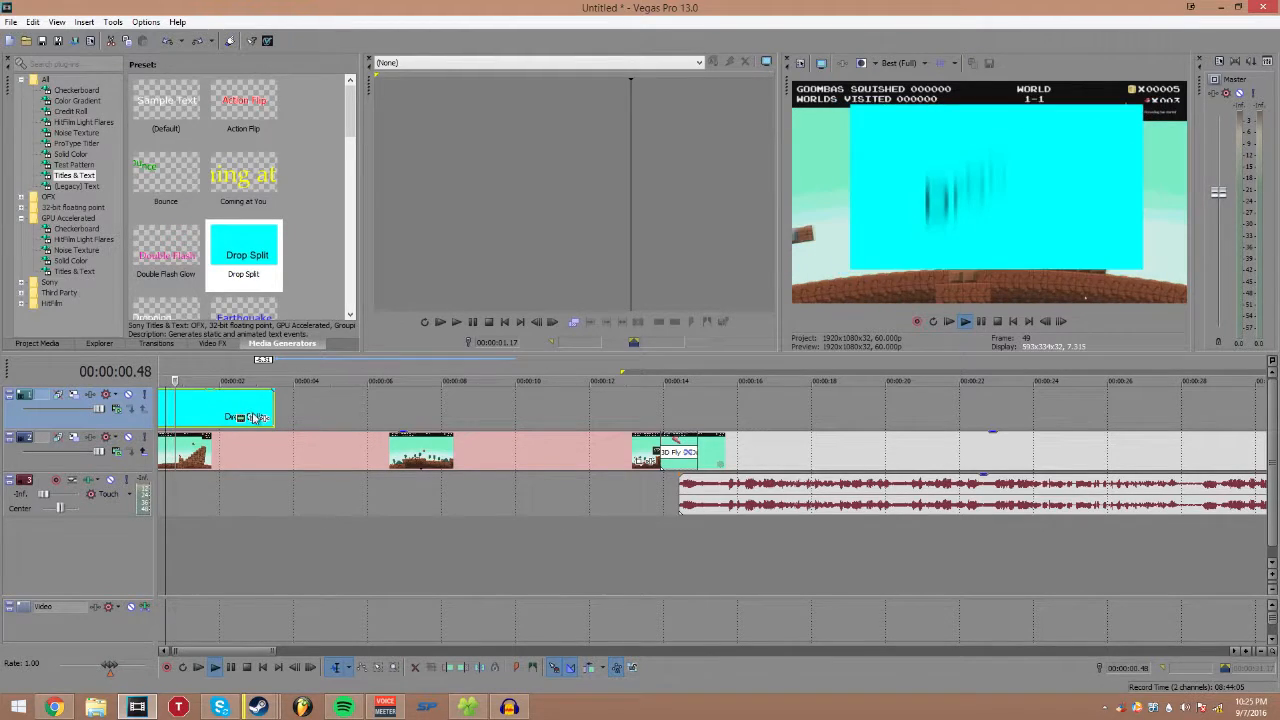
key(space)
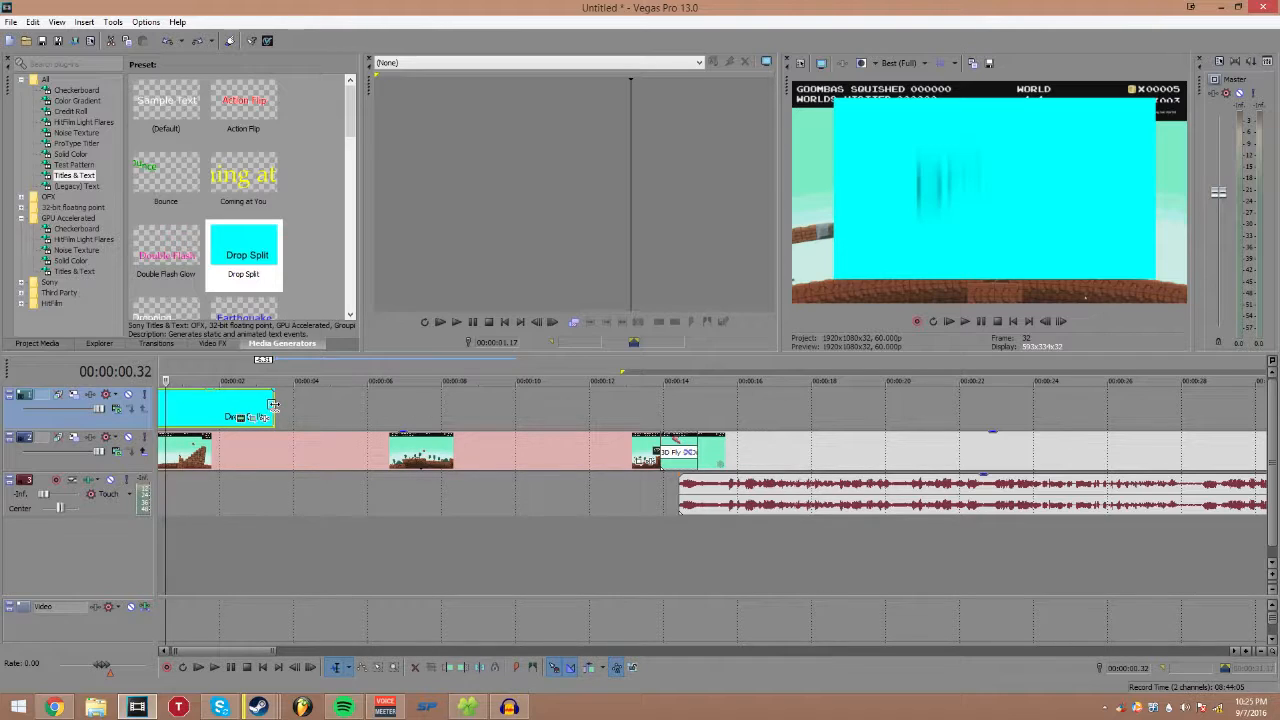
Step: Shorten the Drop Split title to end at about 1.3 seconds and play back the opening of the timeline
drag(270, 405, 195, 412)
key(space)
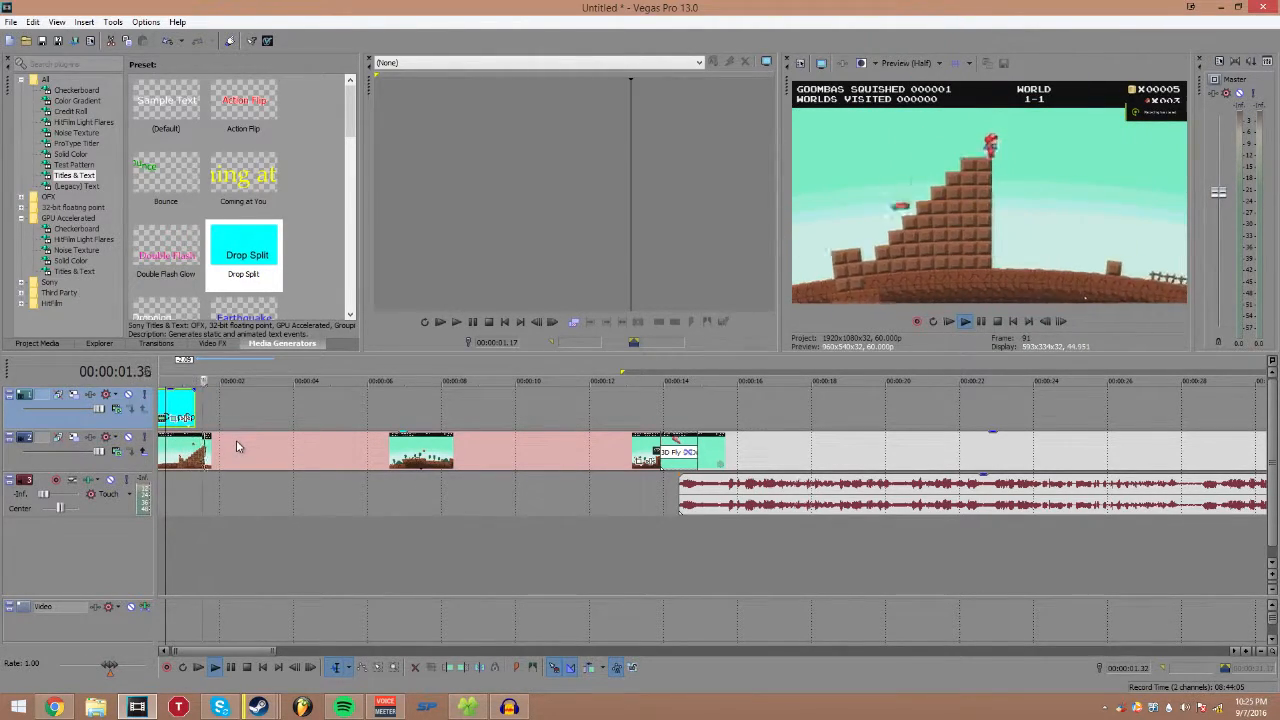
key(space)
key(space)
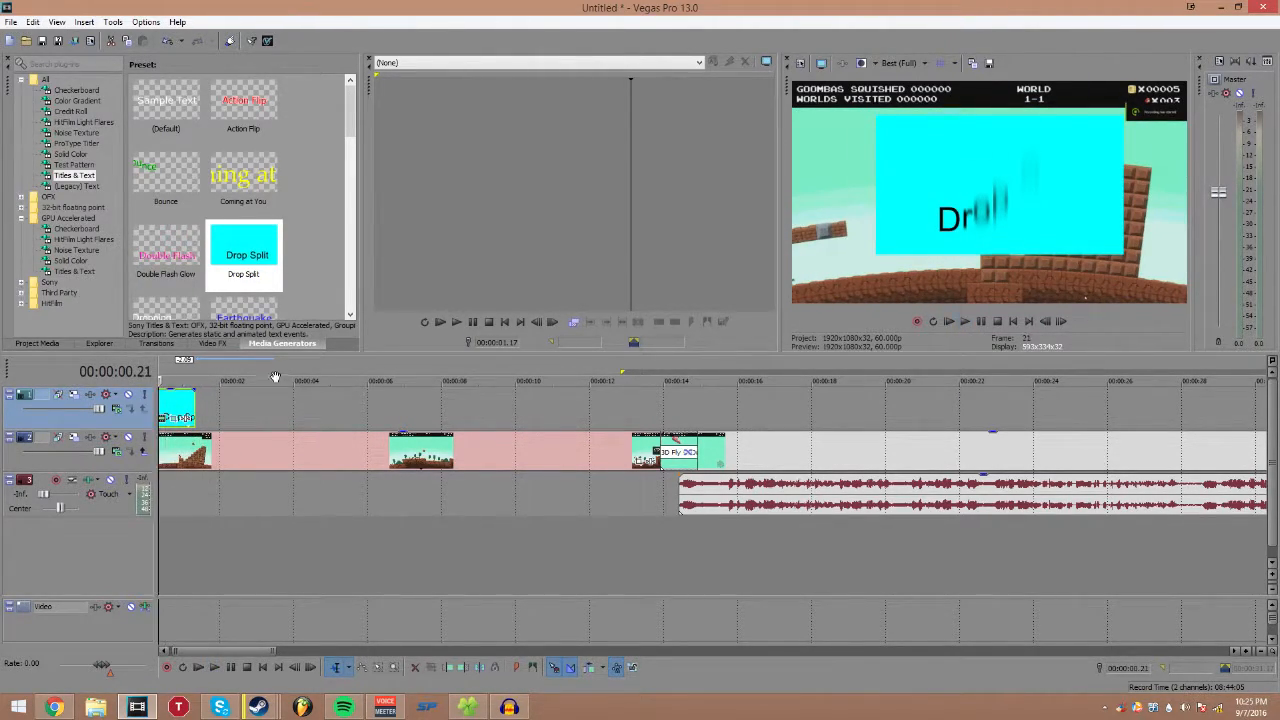
key(space)
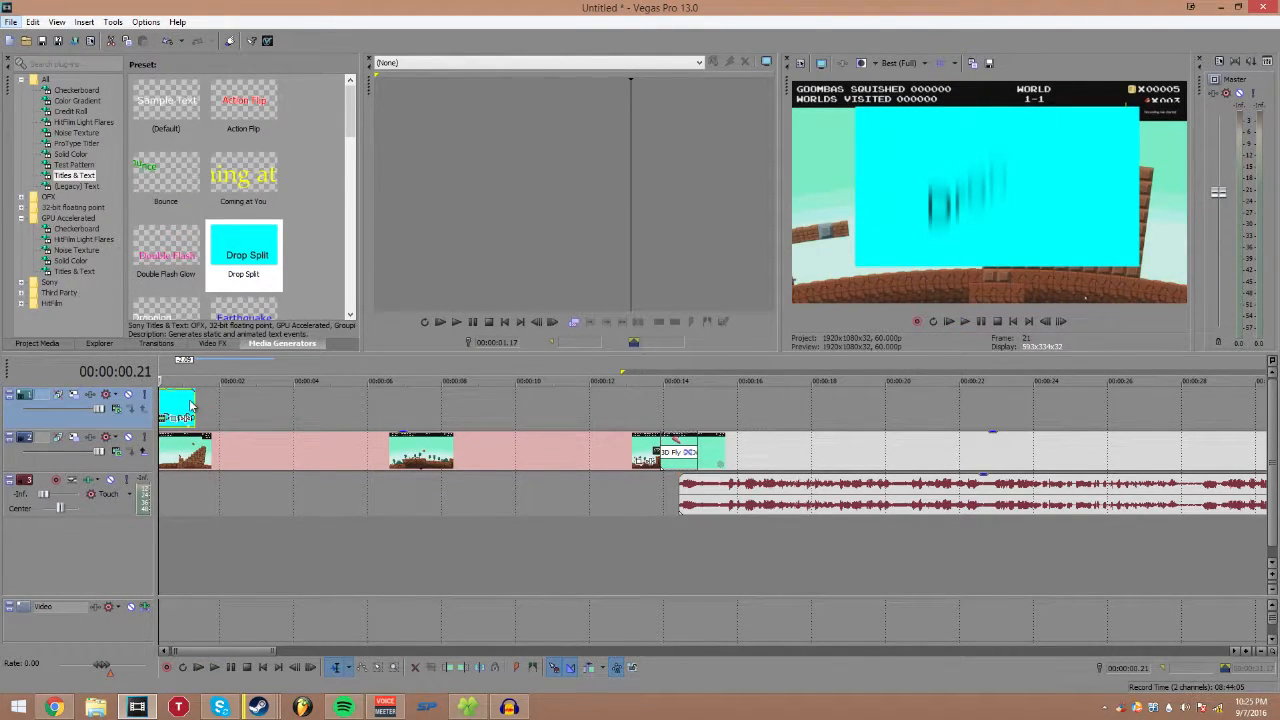
Step: Trim the Drop Split title further so it ends at about 1 second, play it back, and select the title
drag(193, 401, 178, 402)
key(space)
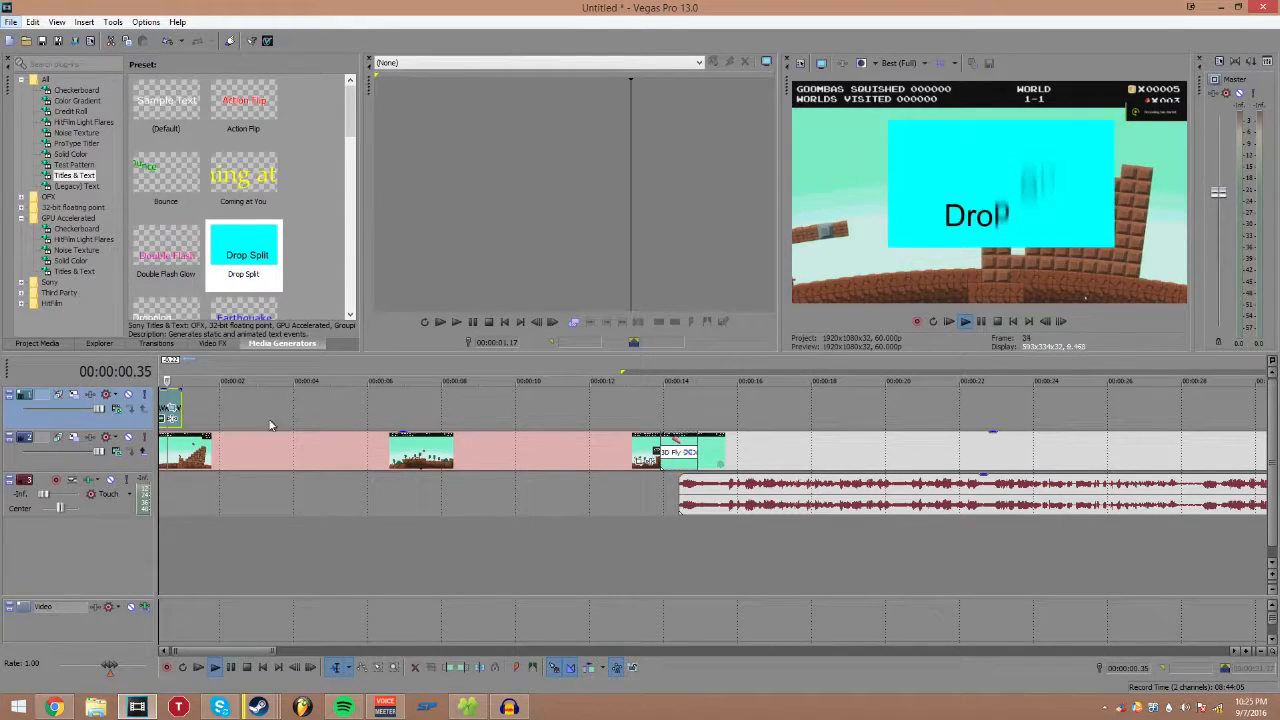
key(space)
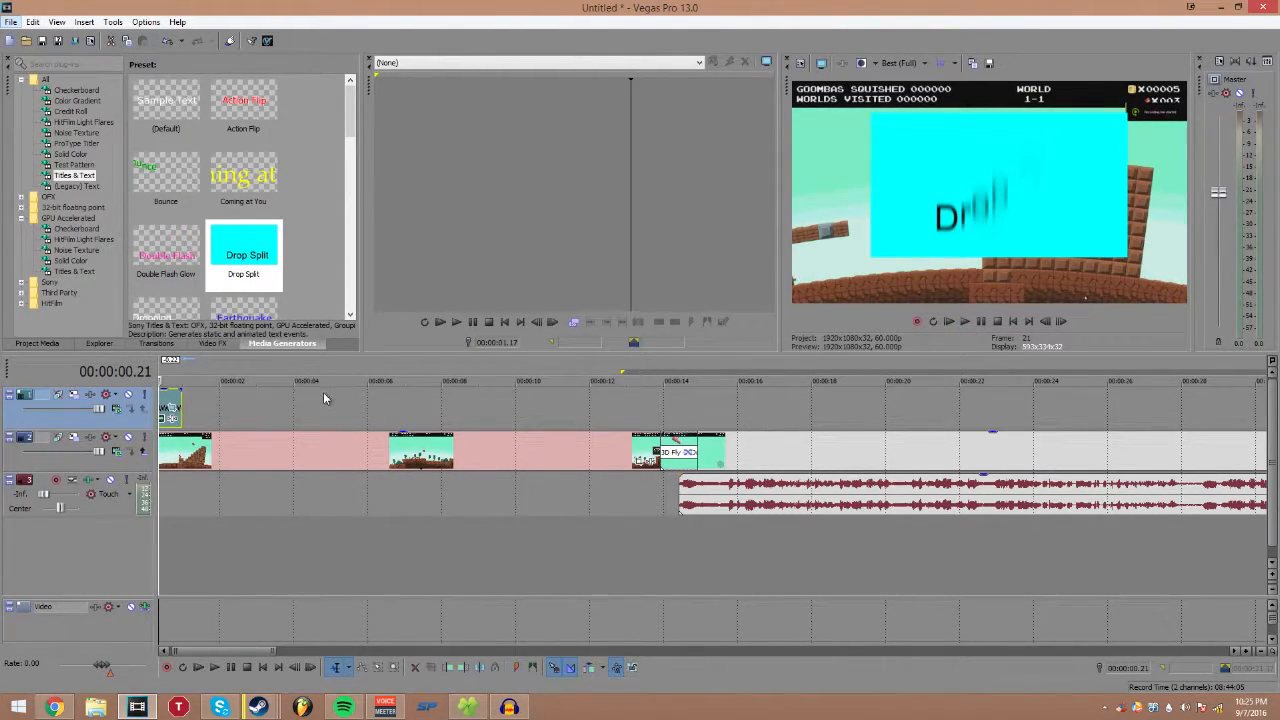
click(222, 418)
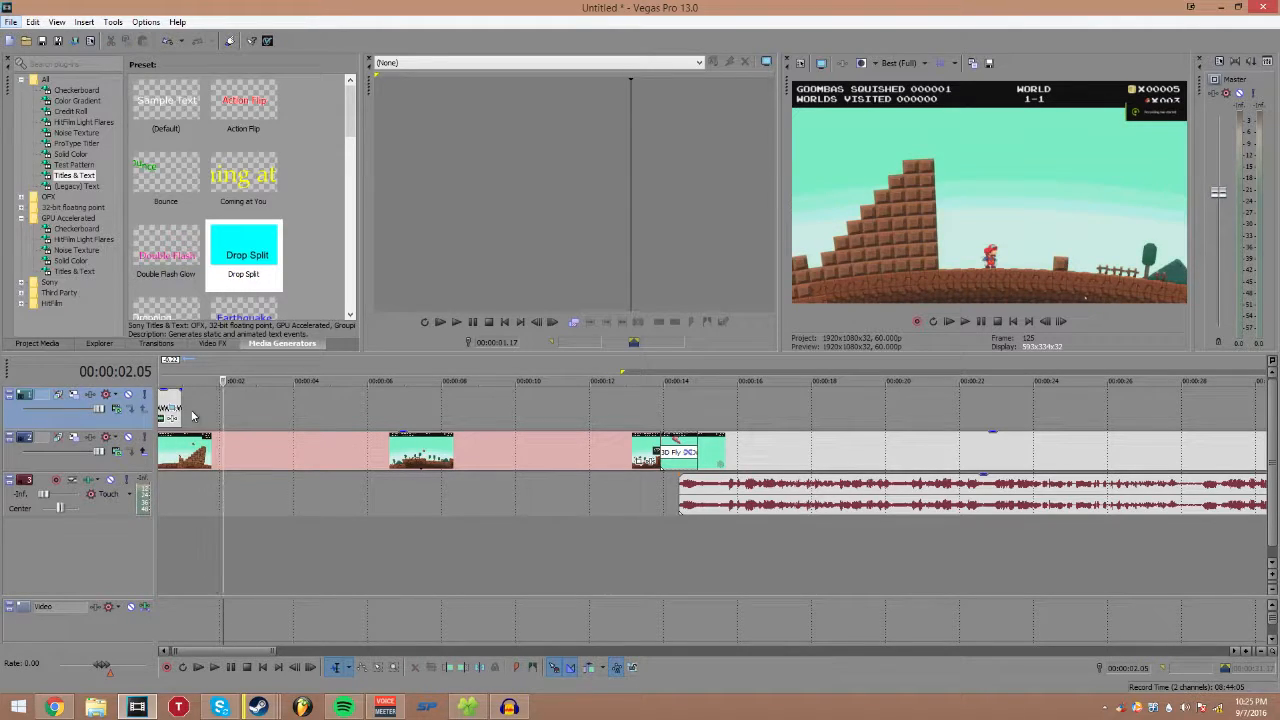
click(182, 420)
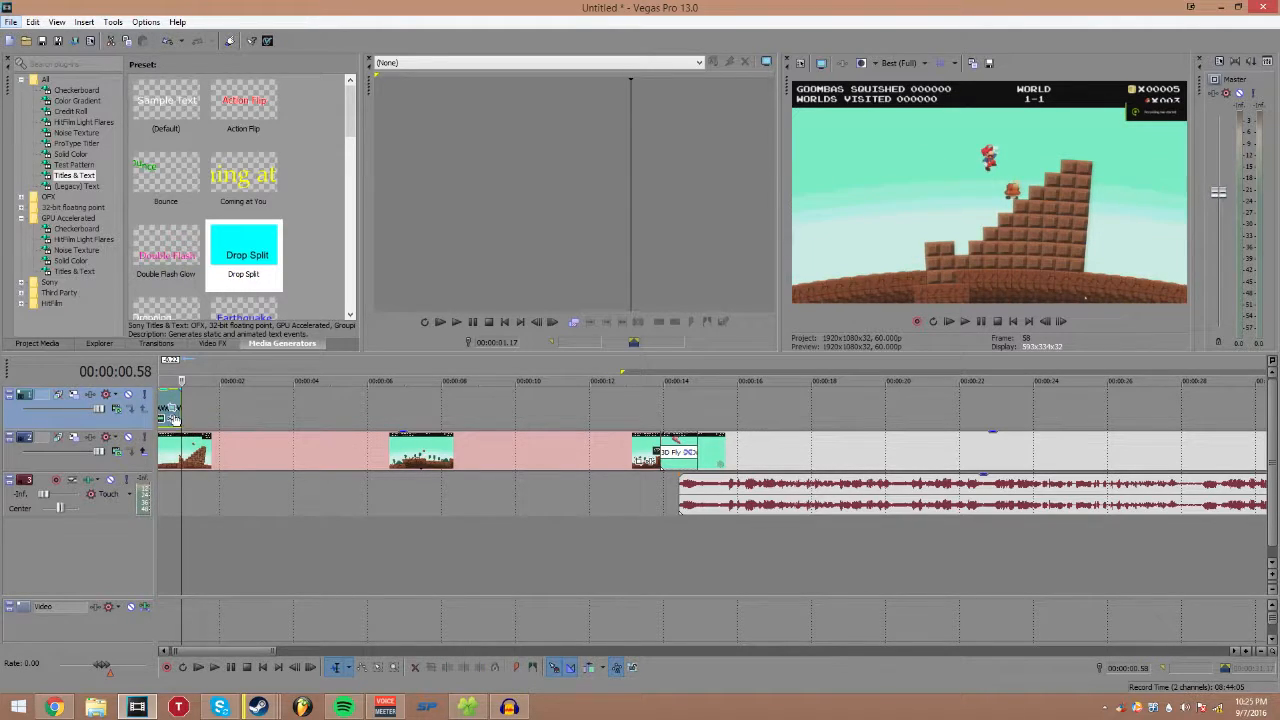
Step: Add the HitFilm TV Damage effect to the first gameplay clip and move the effect settings clear of the preview
click(256, 443)
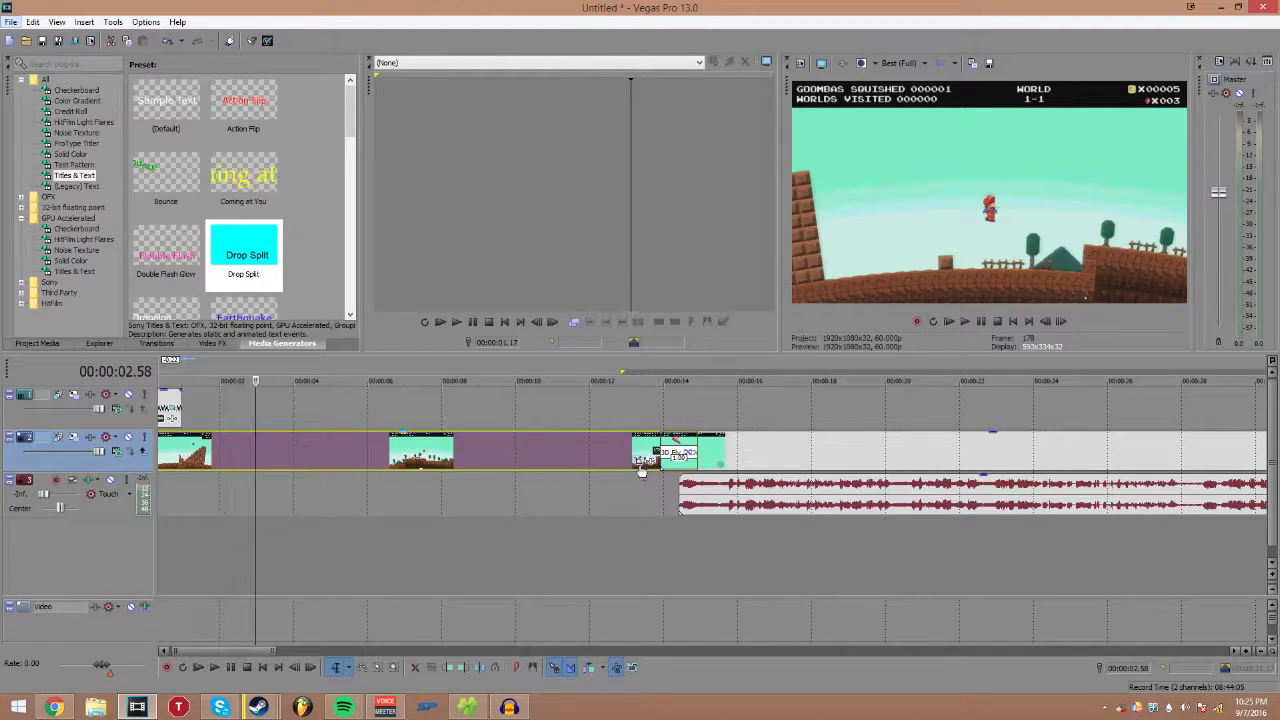
click(642, 462)
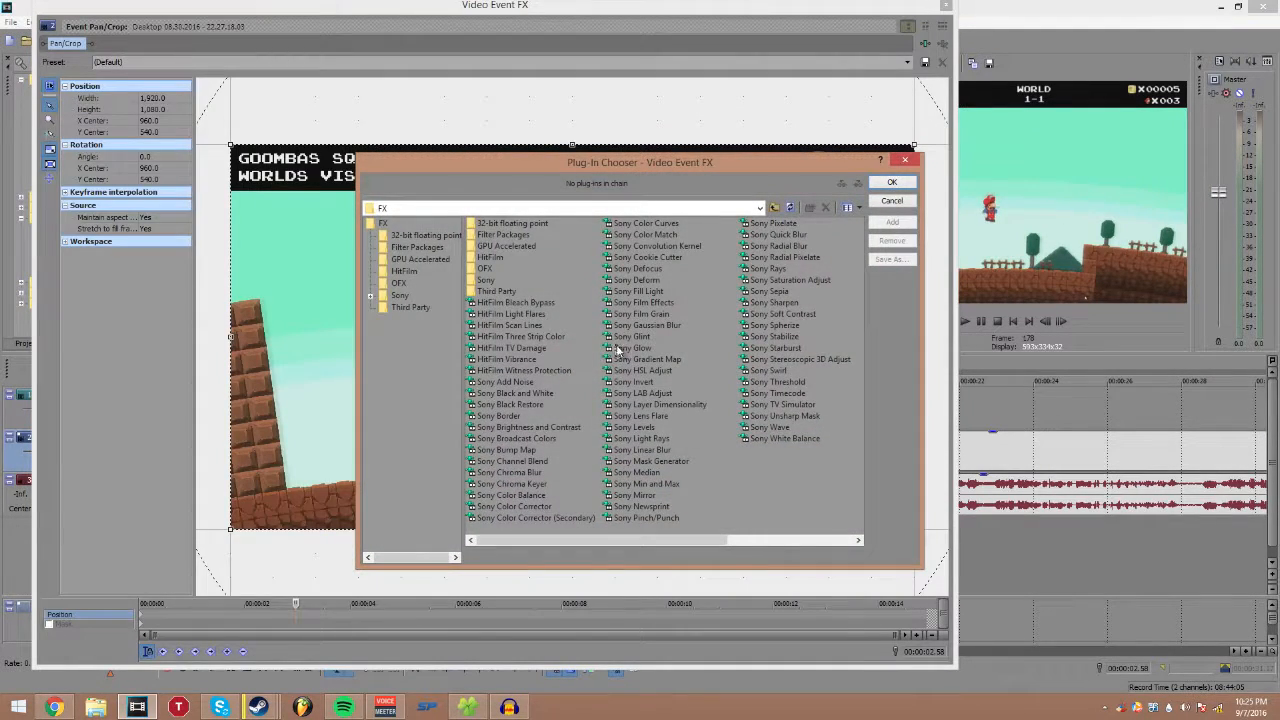
click(539, 346)
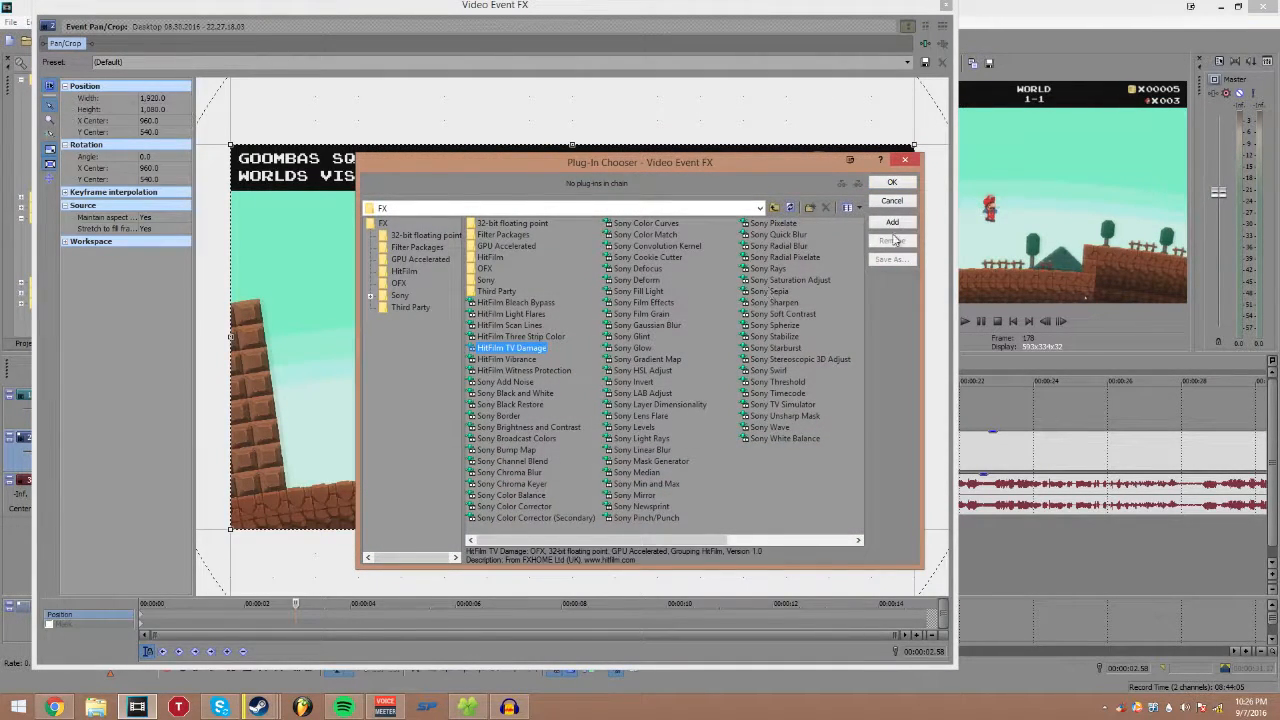
click(900, 185)
drag(709, 10, 775, 333)
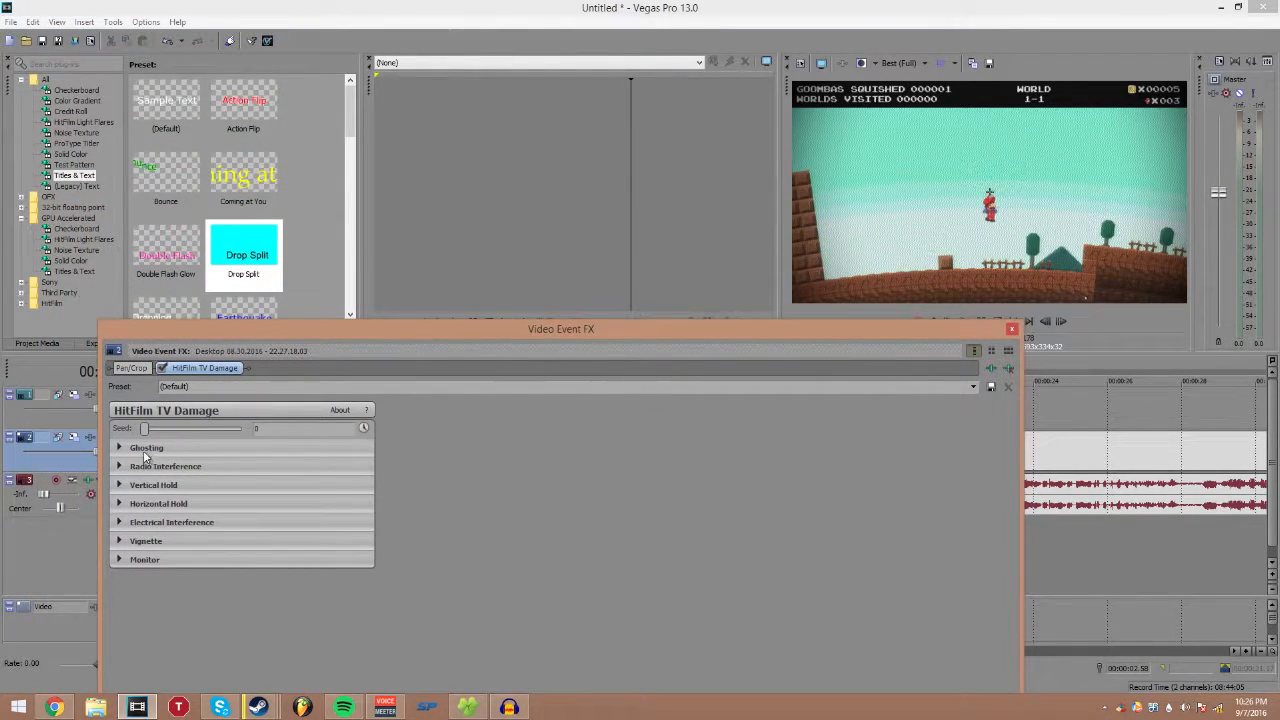
Step: Enable Ghosting in the clip's HitFilm TV Damage settings
drag(148, 428, 25, 470)
drag(250, 449, 137, 470)
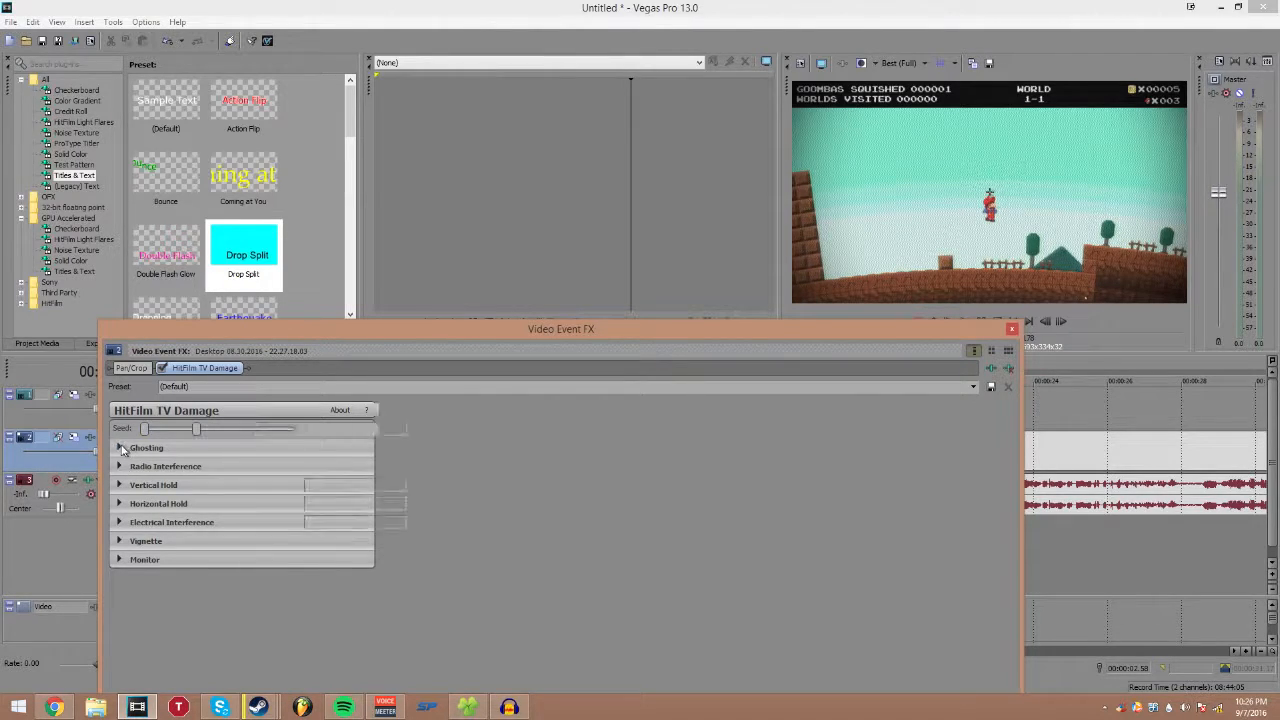
click(126, 449)
click(334, 465)
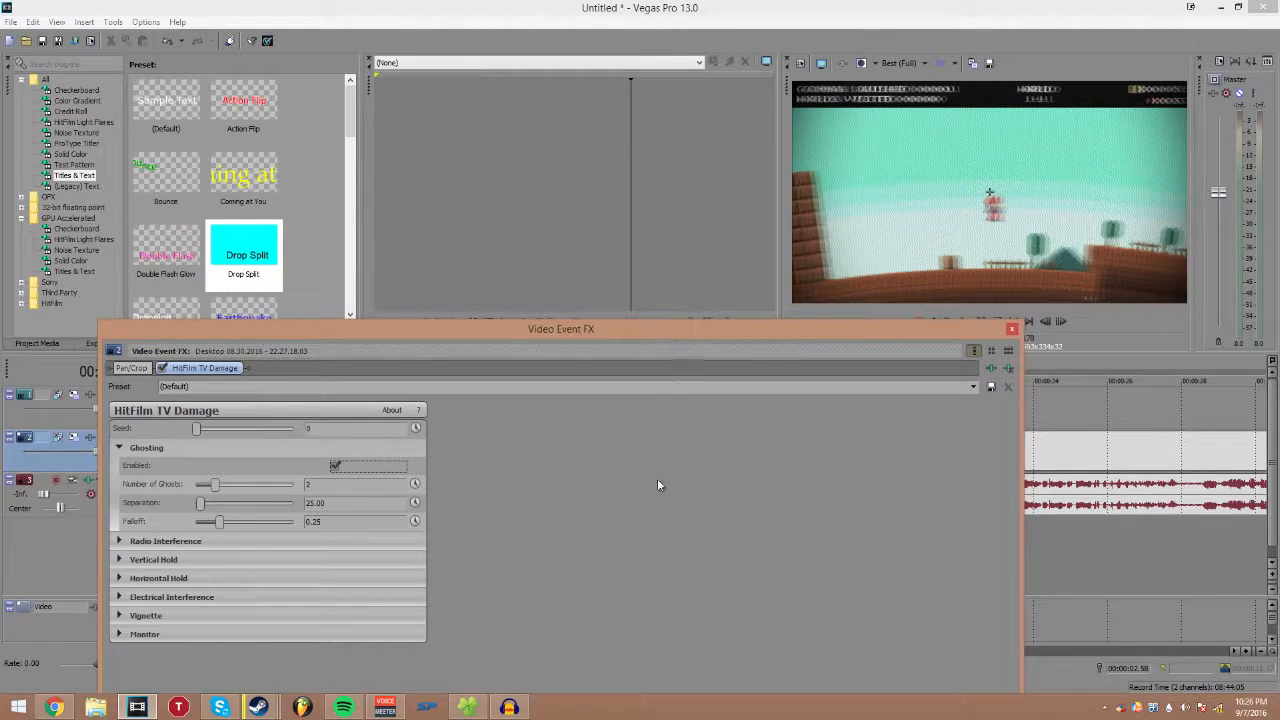
Step: Collapse the effect settings and play back the gameplay clip with the TV Damage effect from about 2.5 seconds
double_click(560, 338)
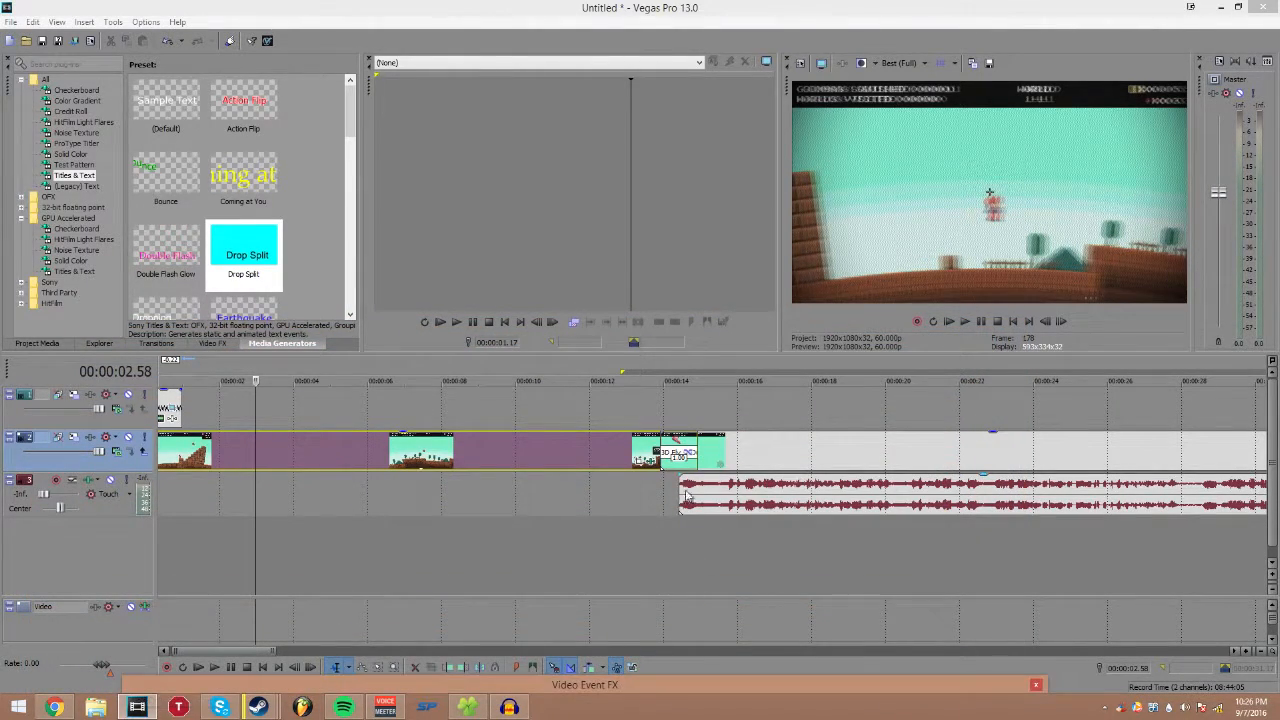
click(241, 497)
key(space)
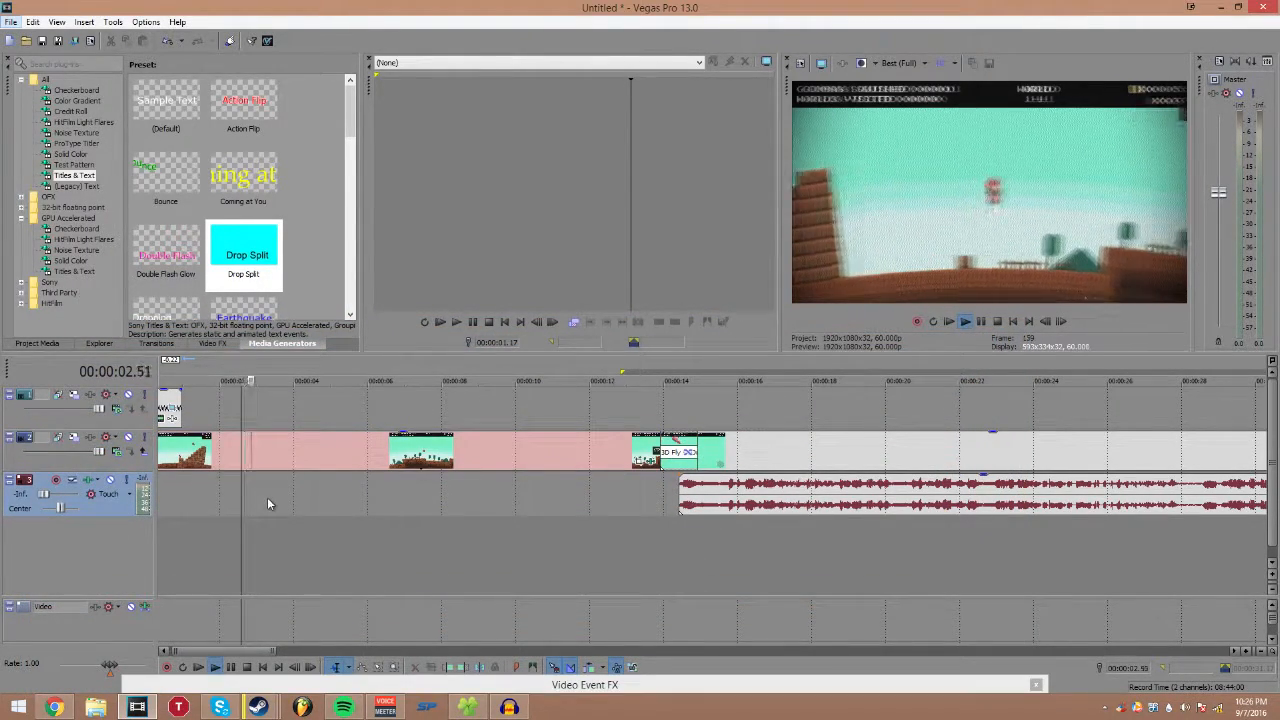
key(space)
Step: Remove the HitFilm TV Damage effect from the gameplay clip and move the settings window off the timeline
double_click(773, 685)
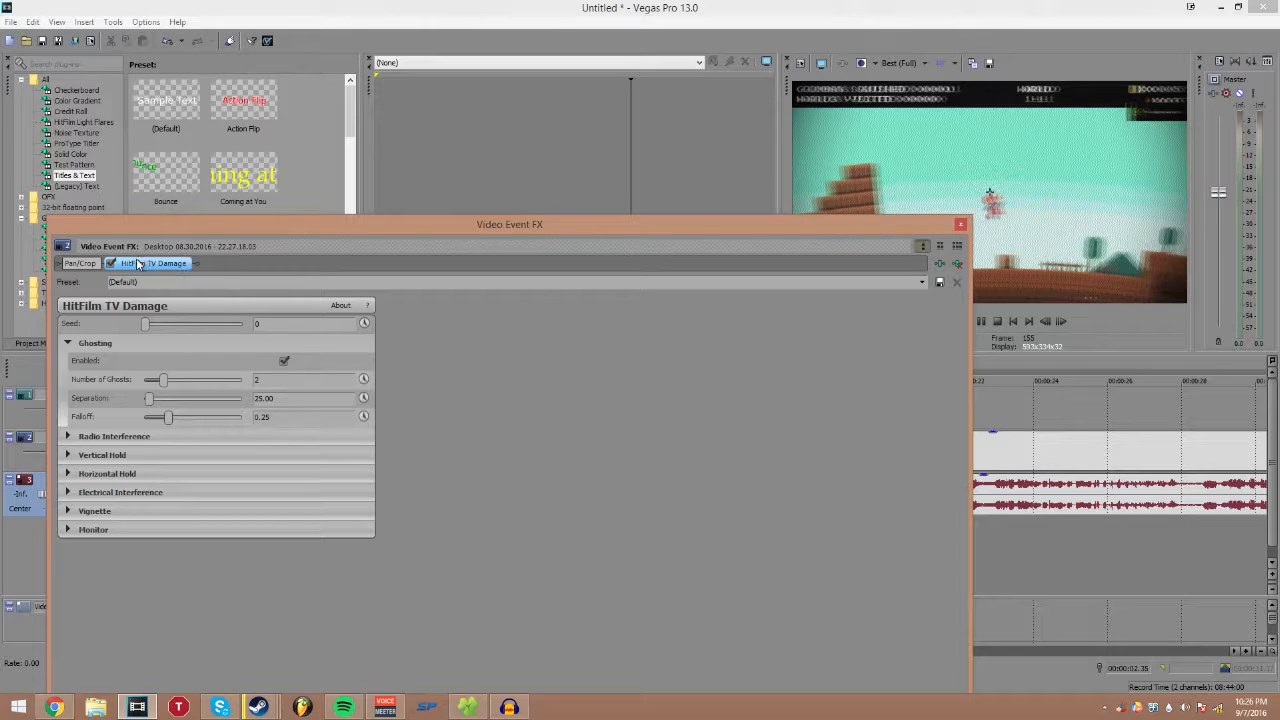
click(958, 263)
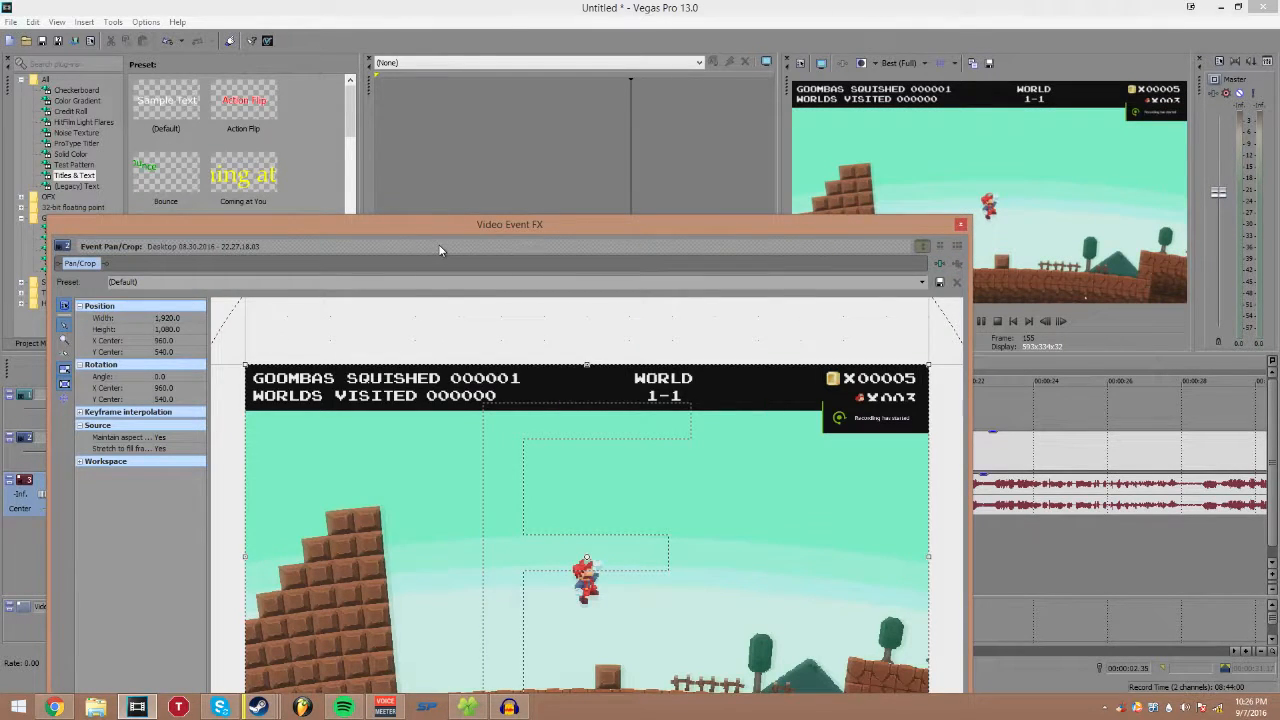
drag(353, 237, 403, 573)
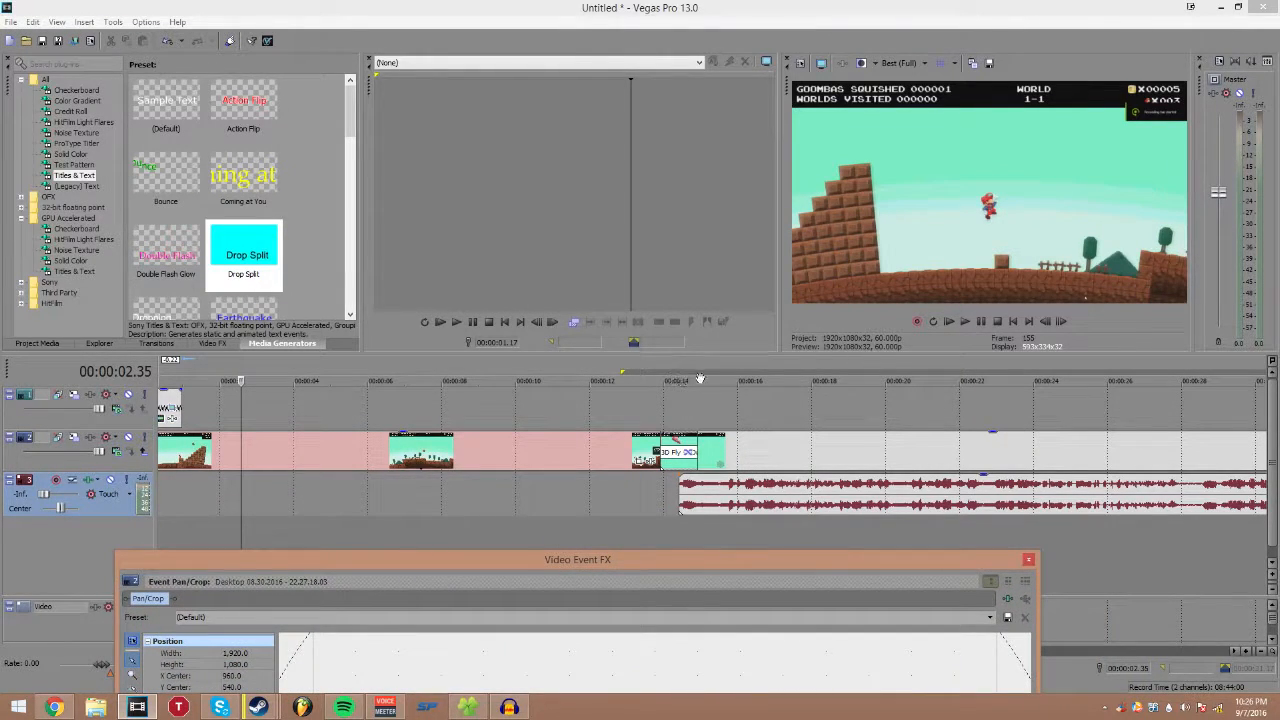
Step: Play back the footage with its audio at about 00:04:25
click(630, 511)
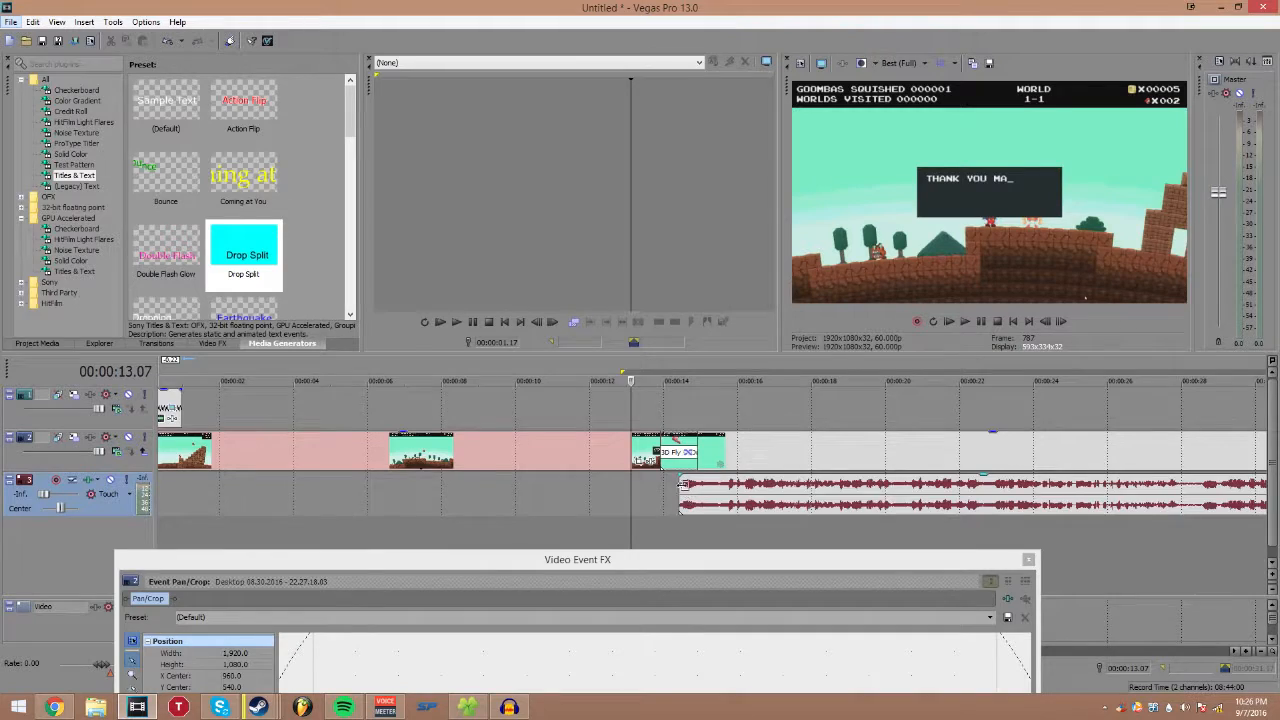
scroll(683, 490, down, 6)
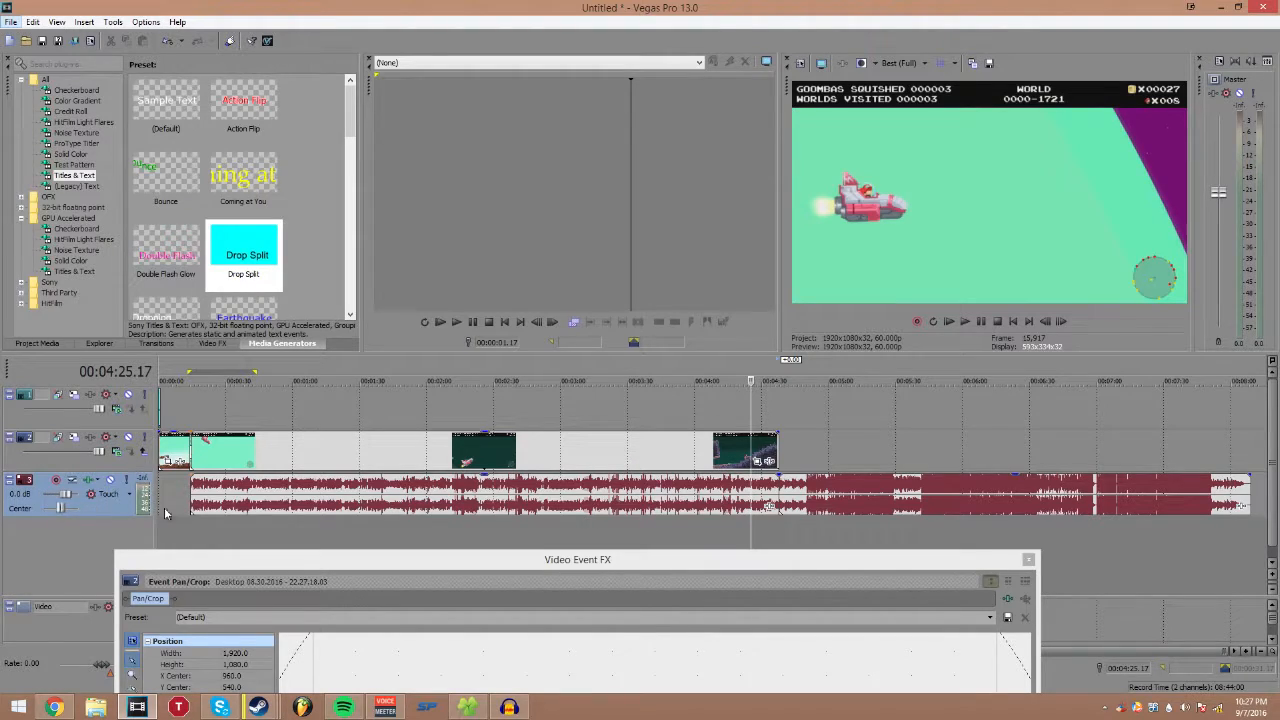
key(space)
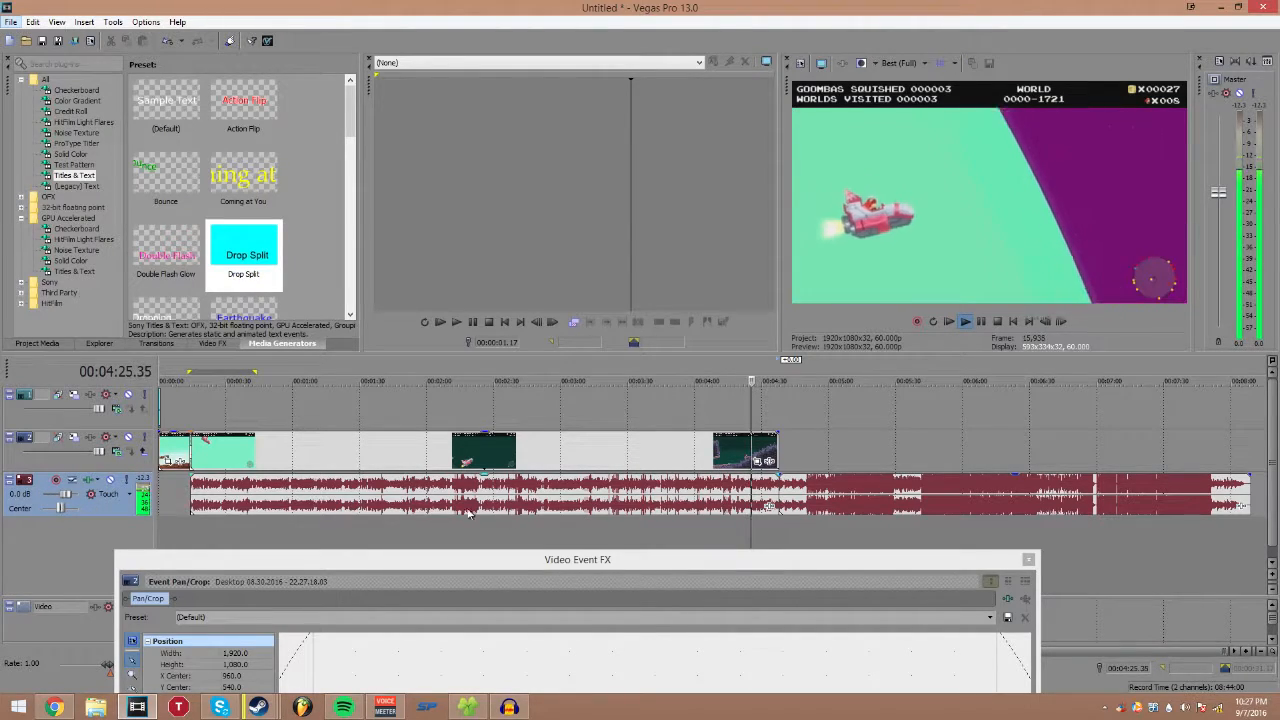
key(space)
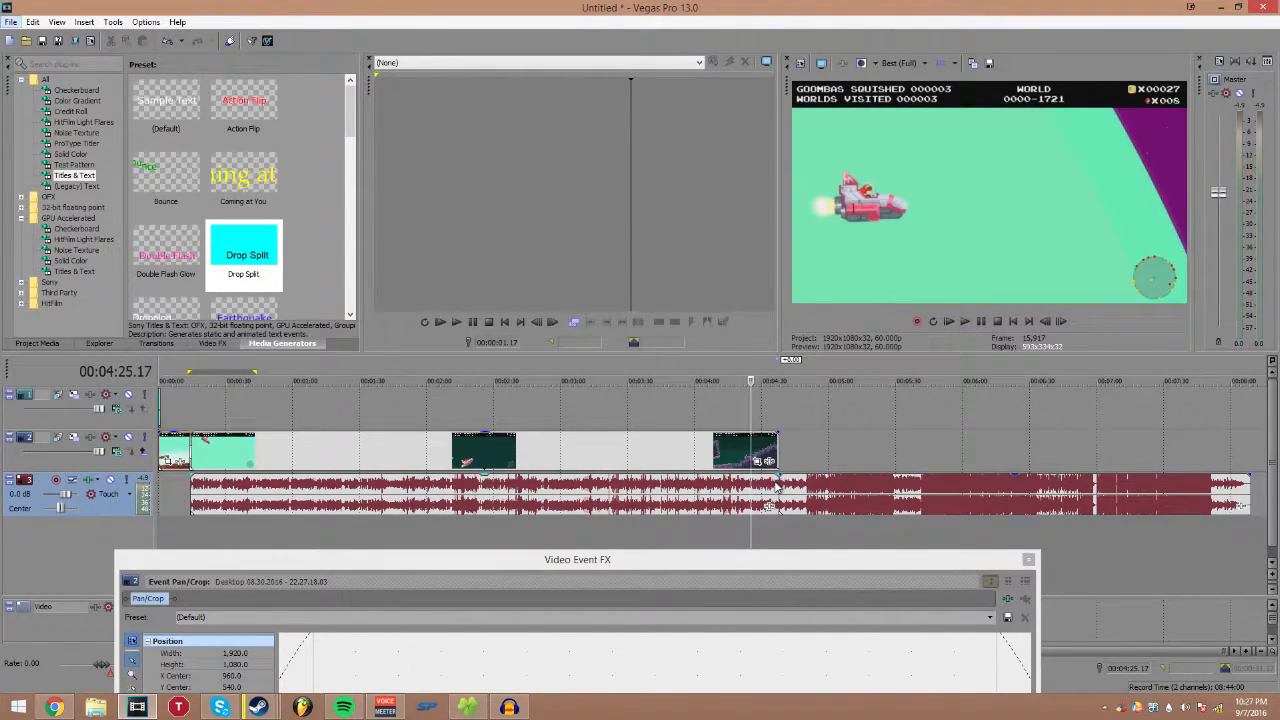
Step: Delete the audio event beneath the footage, move the remaining audio event to start at about 00:01:55, and play it back
click(777, 487)
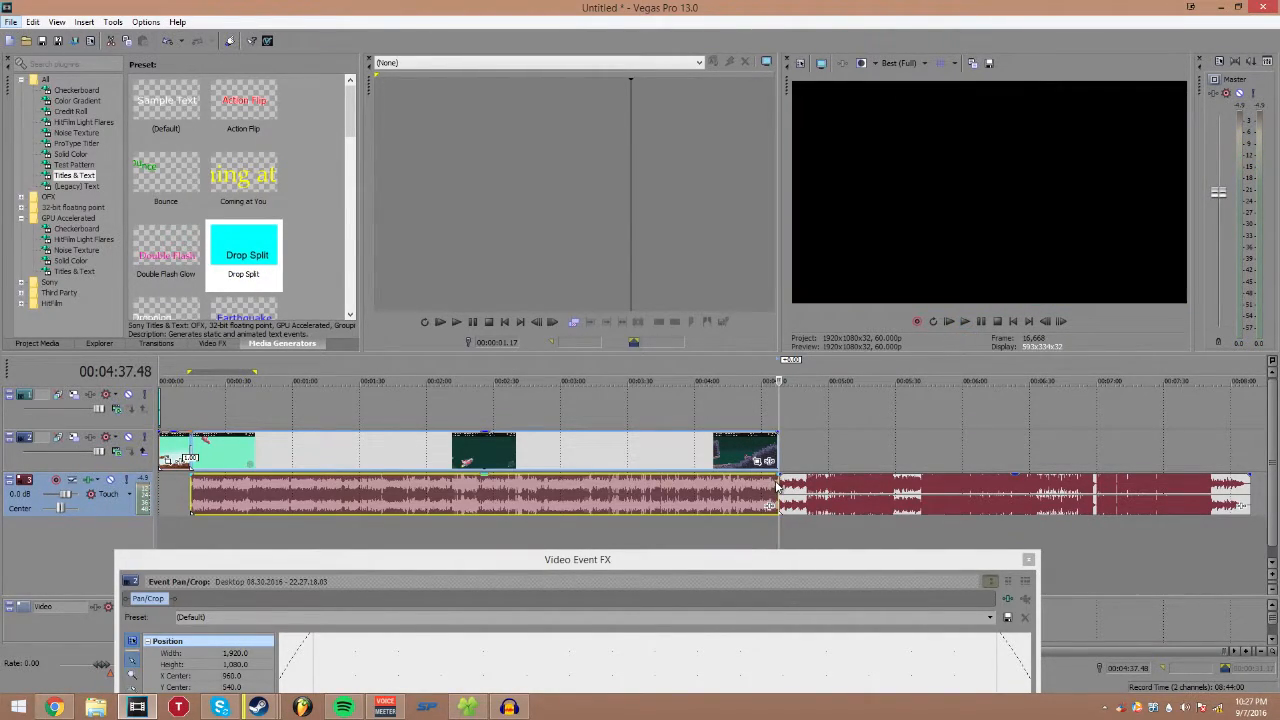
click(739, 450)
right_click(519, 452)
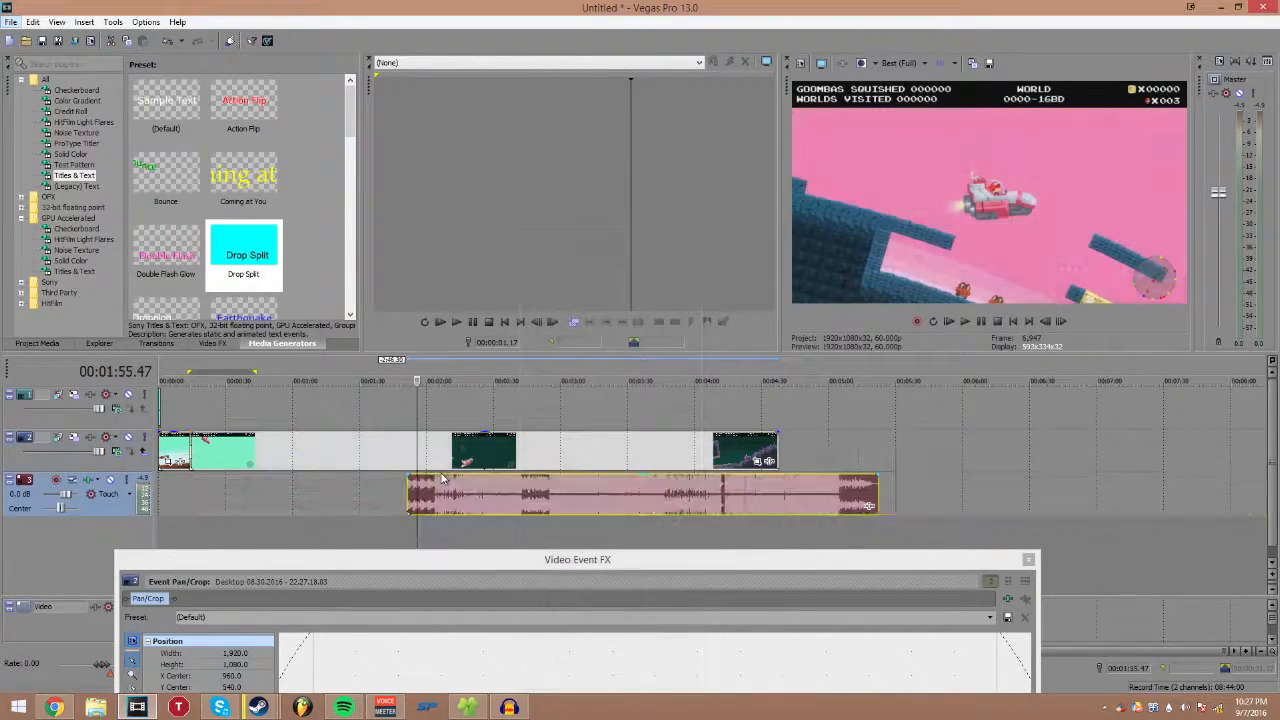
mouse_move(428, 506)
mouse_down()
mouse_move(305, 506)
mouse_move(451, 506)
mouse_up()
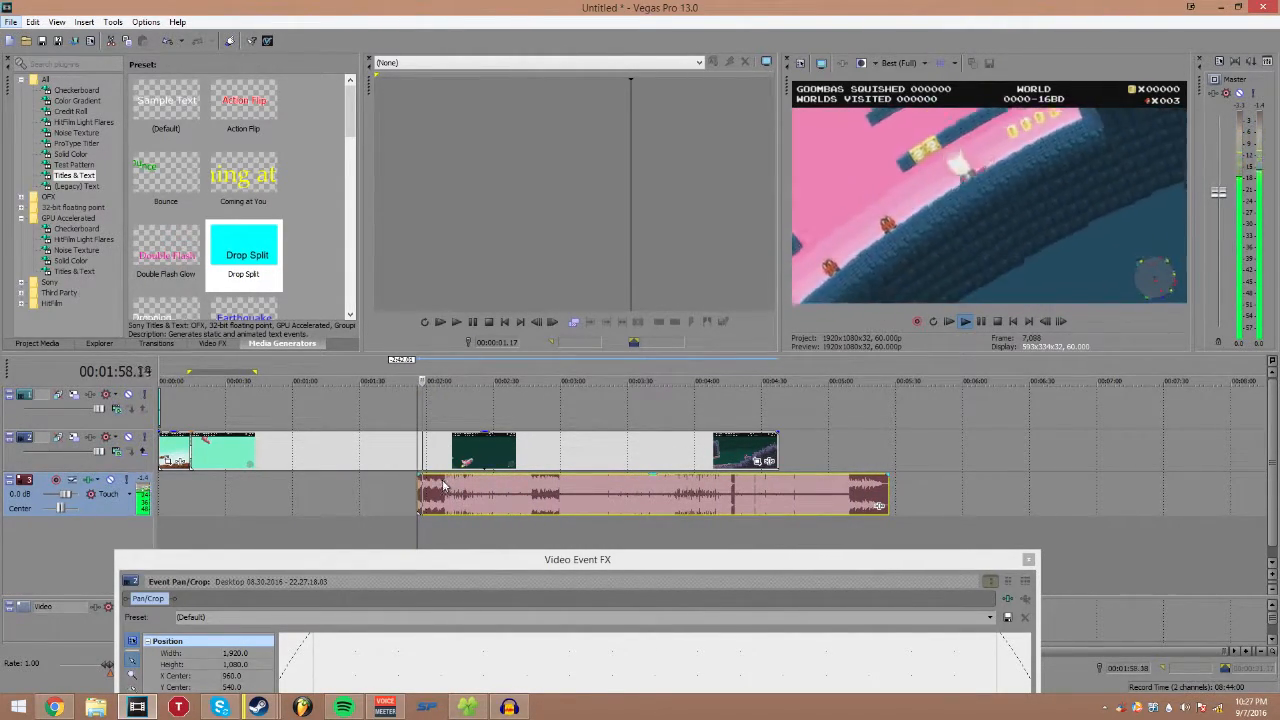
click(441, 485)
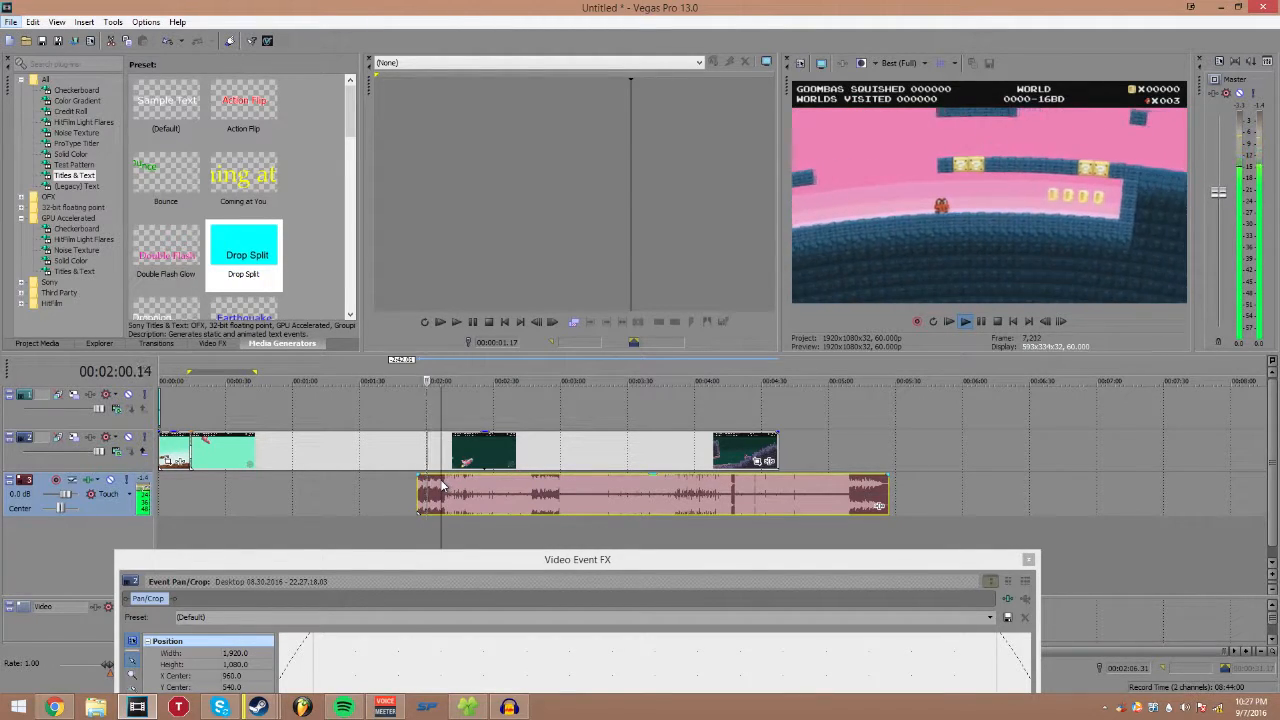
key(space)
key(s)
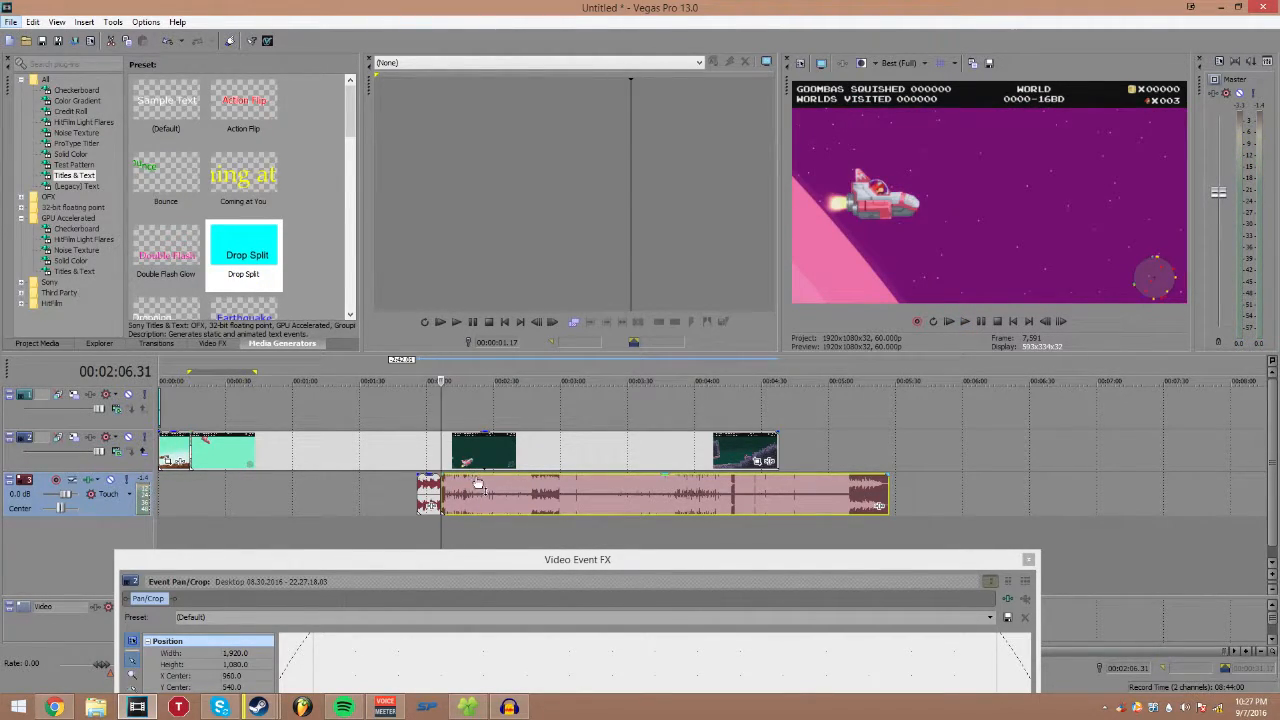
key(ctrl+z)
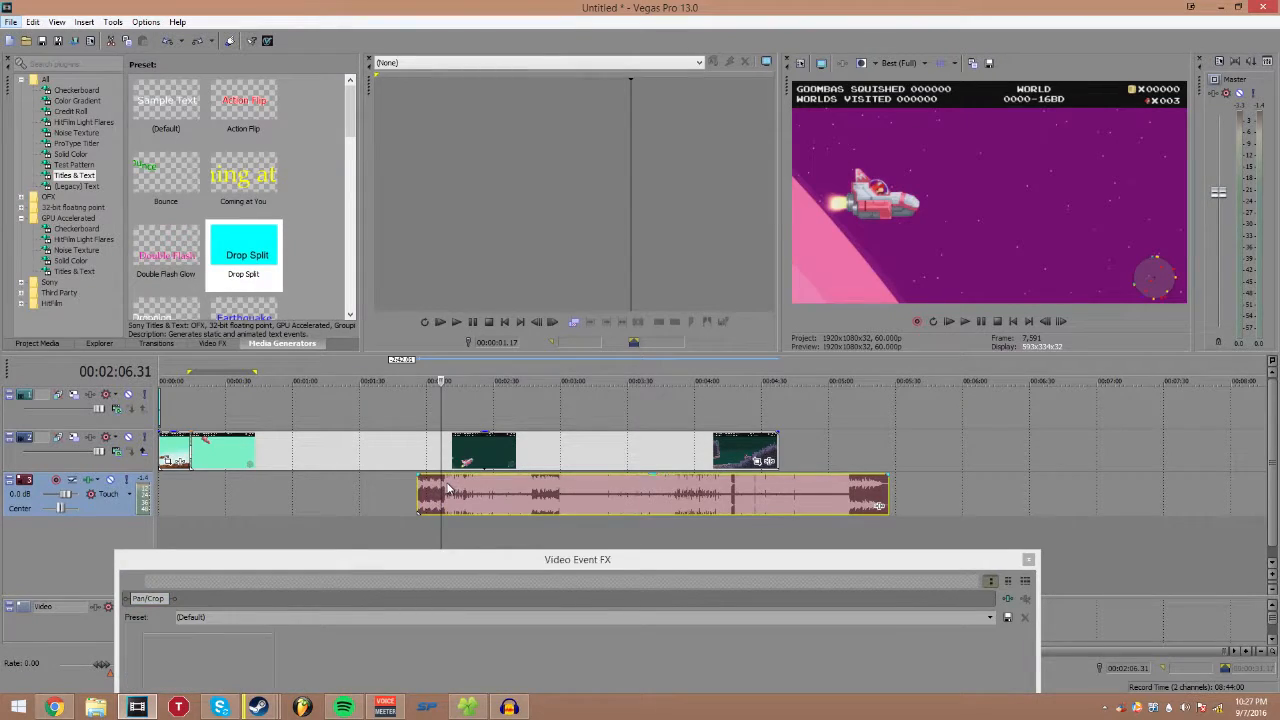
Step: Split the audio event beneath the footage at 00:02:13.41 and delete the part after the cut
click(447, 484)
click(457, 484)
key(s)
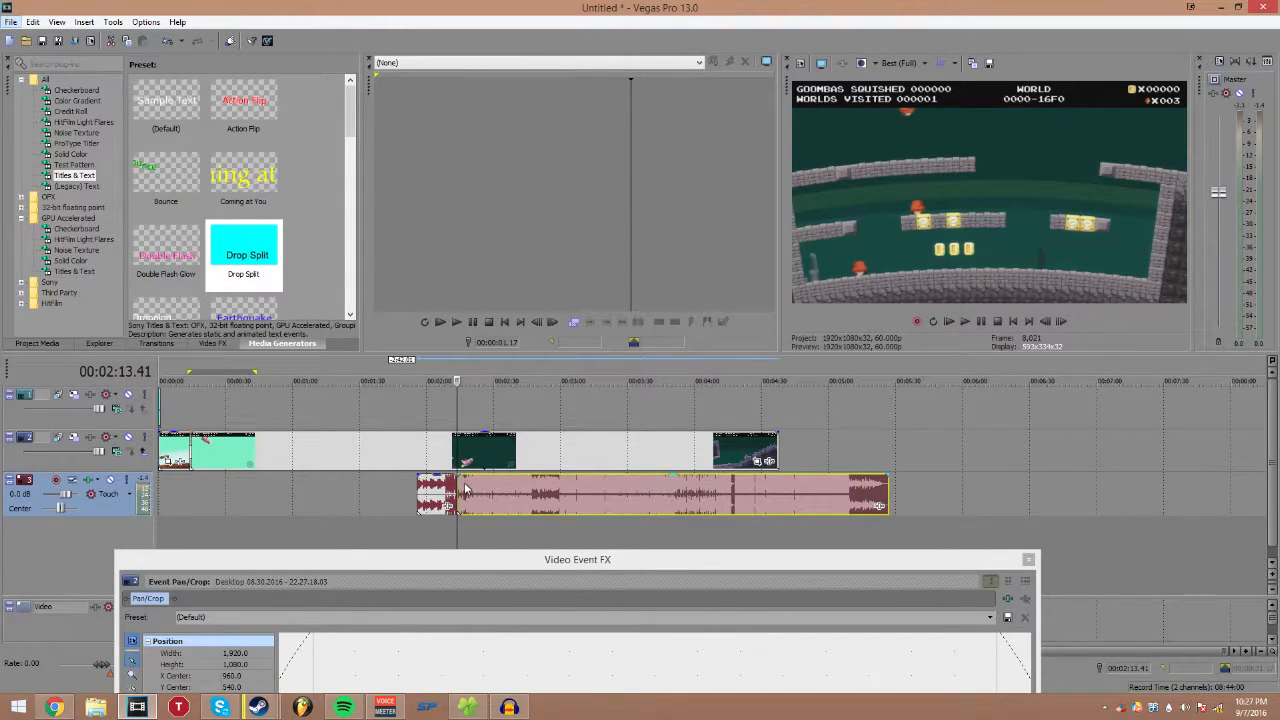
click(470, 488)
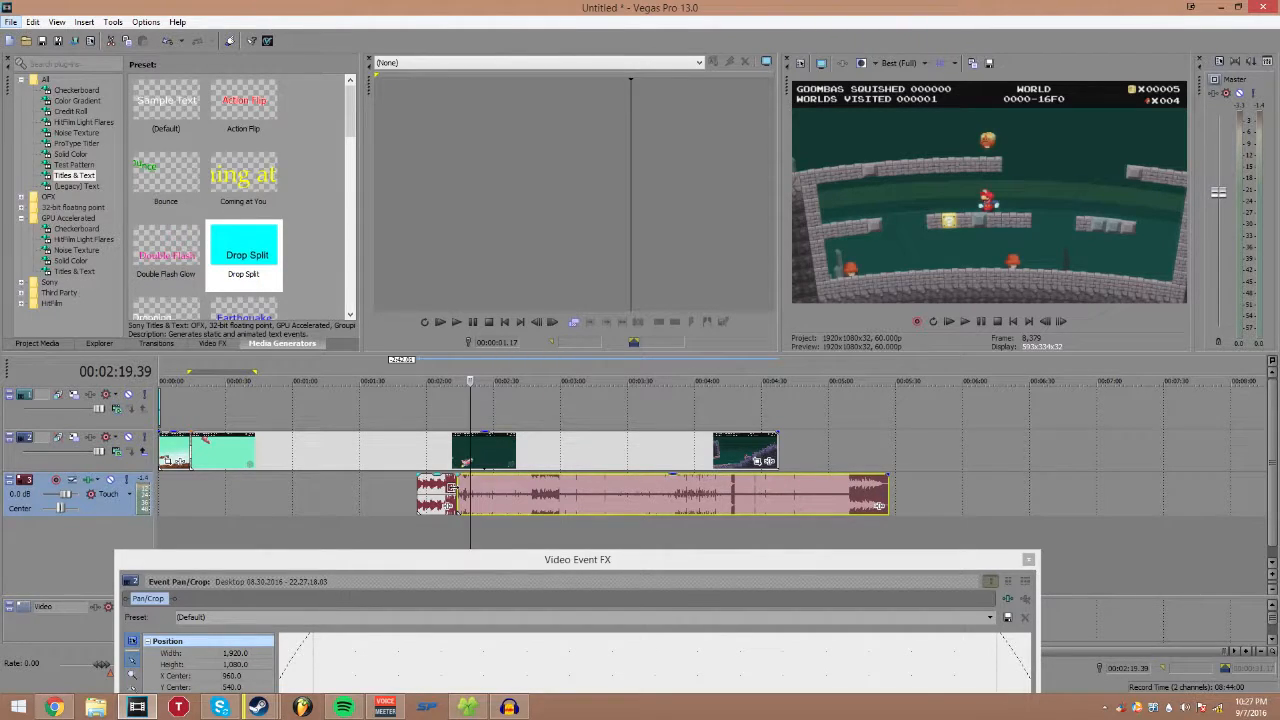
key(Delete)
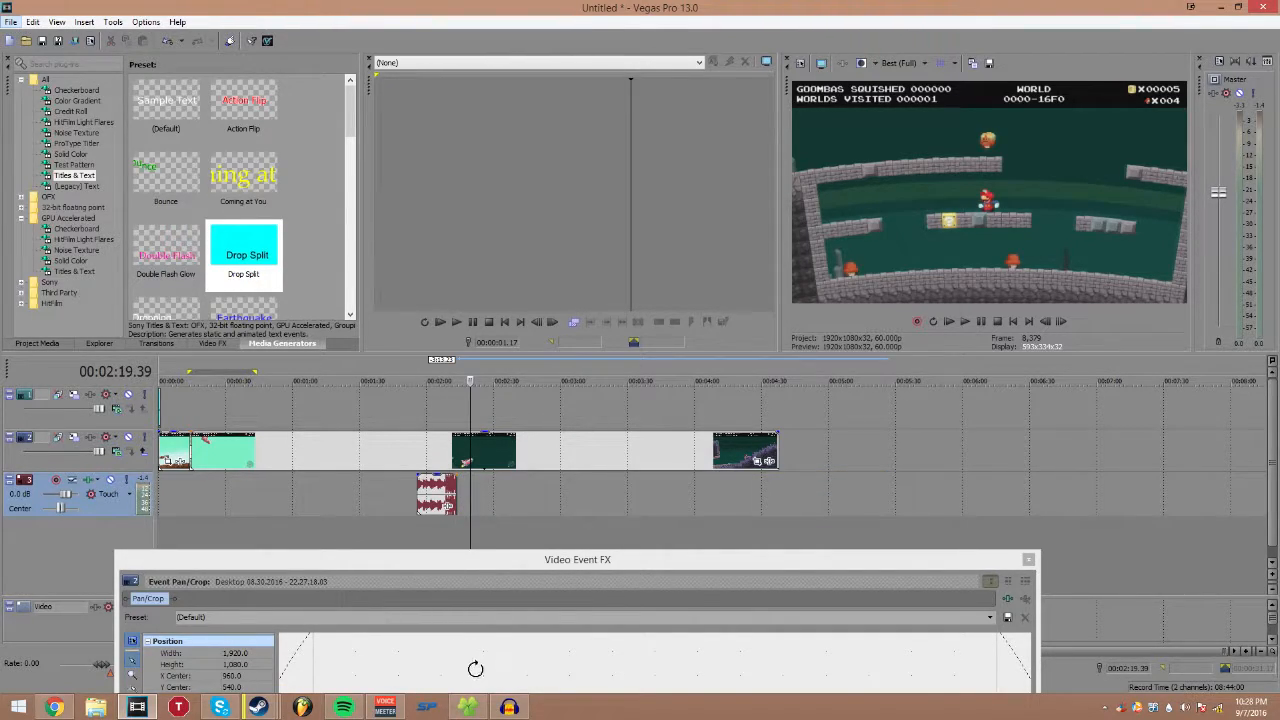
Step: Add the Ivan B song from the MUSIC FOR VIDEOS folder to the audio track, directly after the remaining audio piece
click(468, 707)
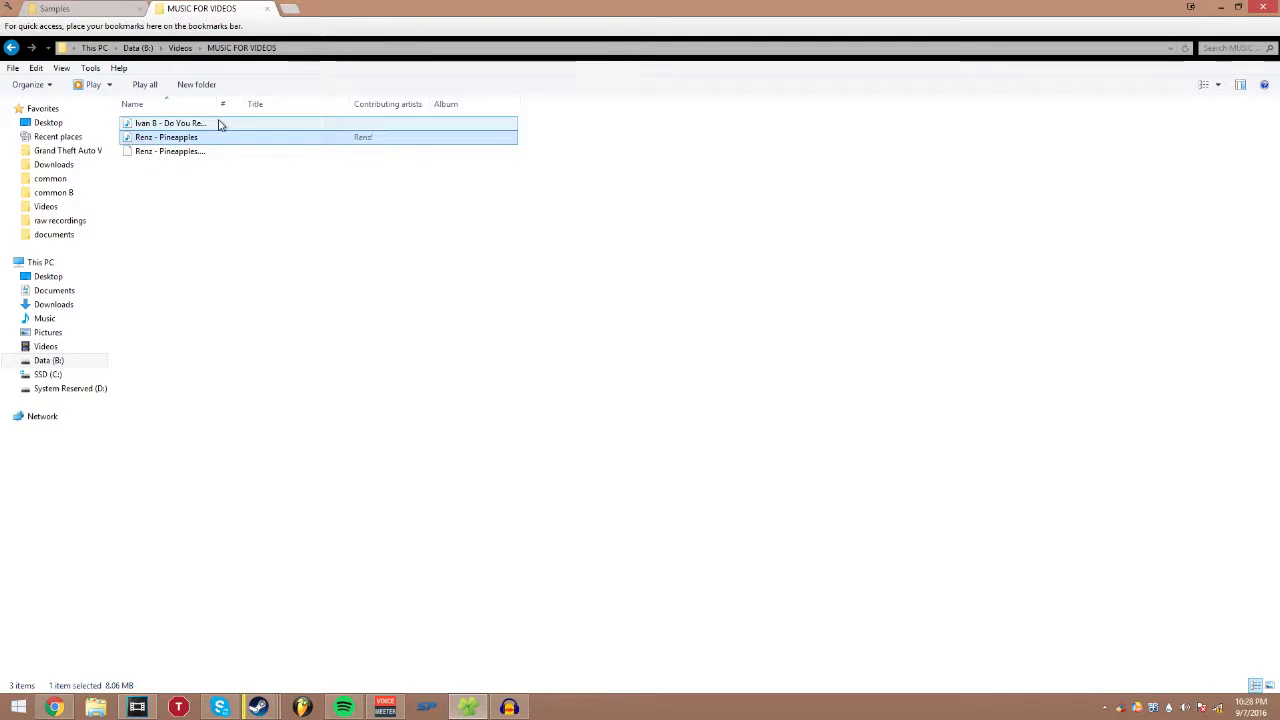
click(270, 127)
drag(291, 128, 470, 496)
key(alt+Tab)
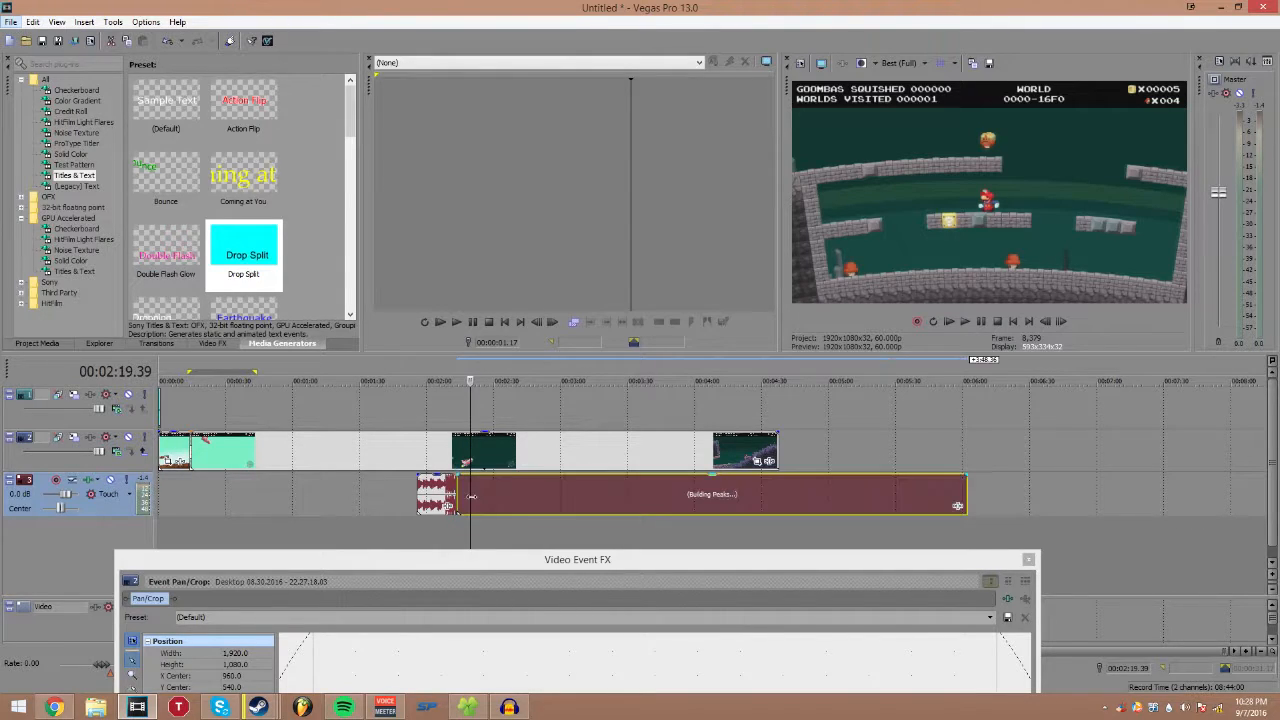
click(1040, 410)
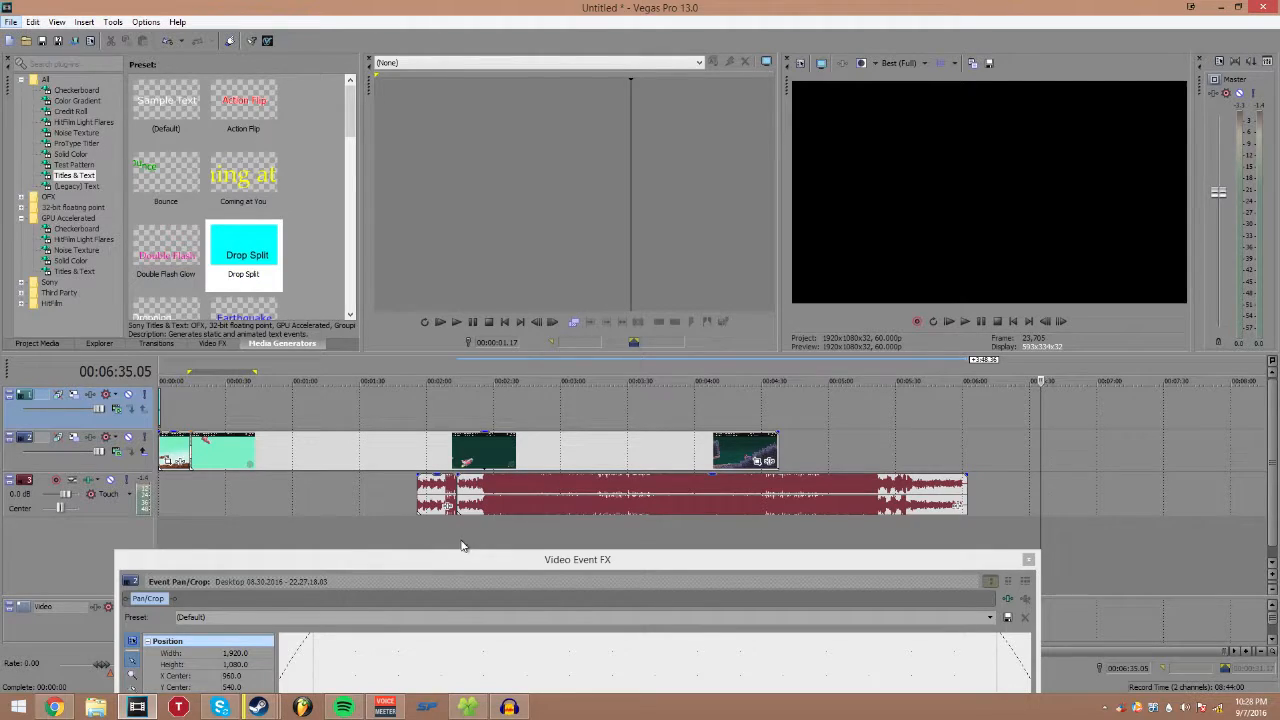
Step: Play back the join between the two audio events from about 00:02:06
click(445, 528)
key(space)
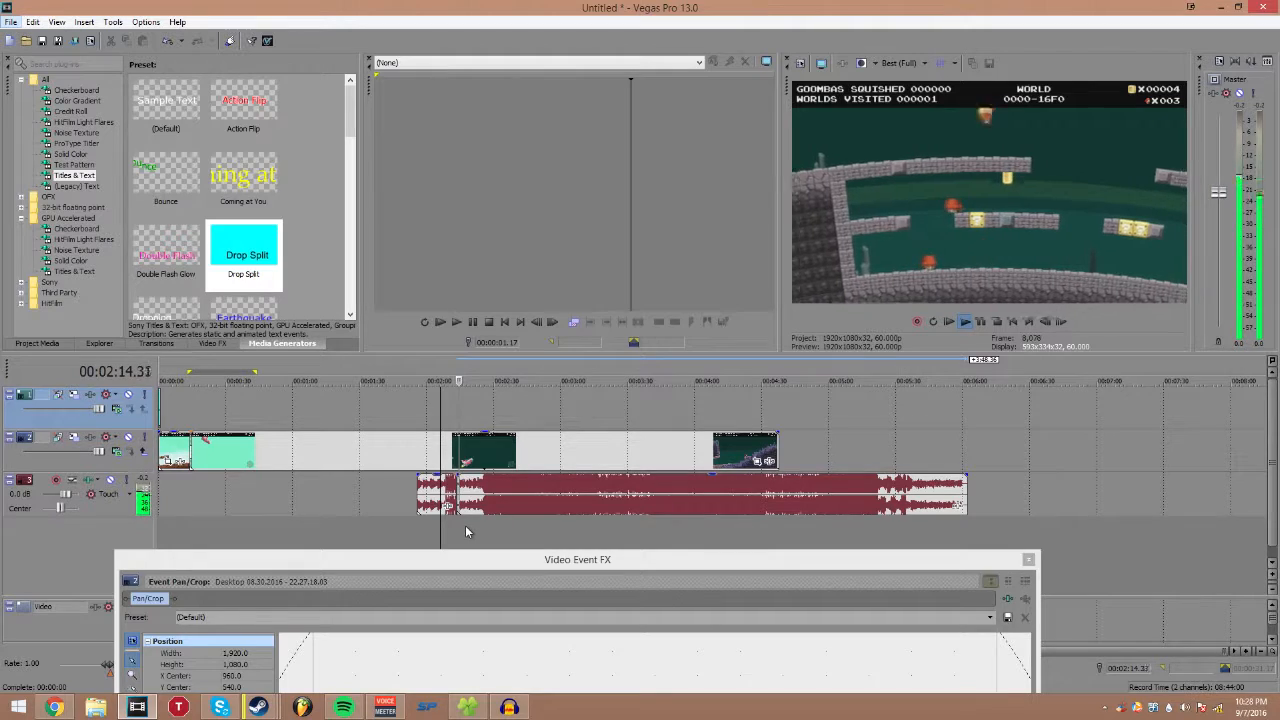
key(space)
scroll(540, 490, up, 5)
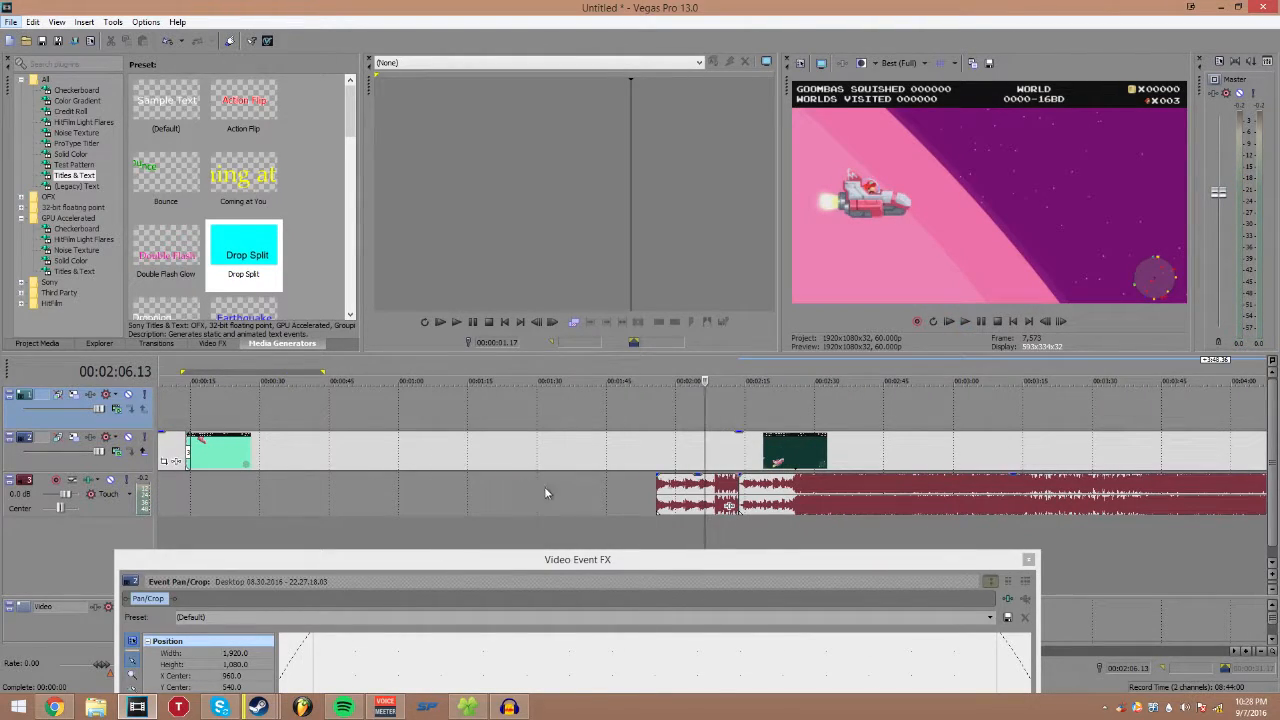
click(777, 523)
click(677, 526)
click(615, 522)
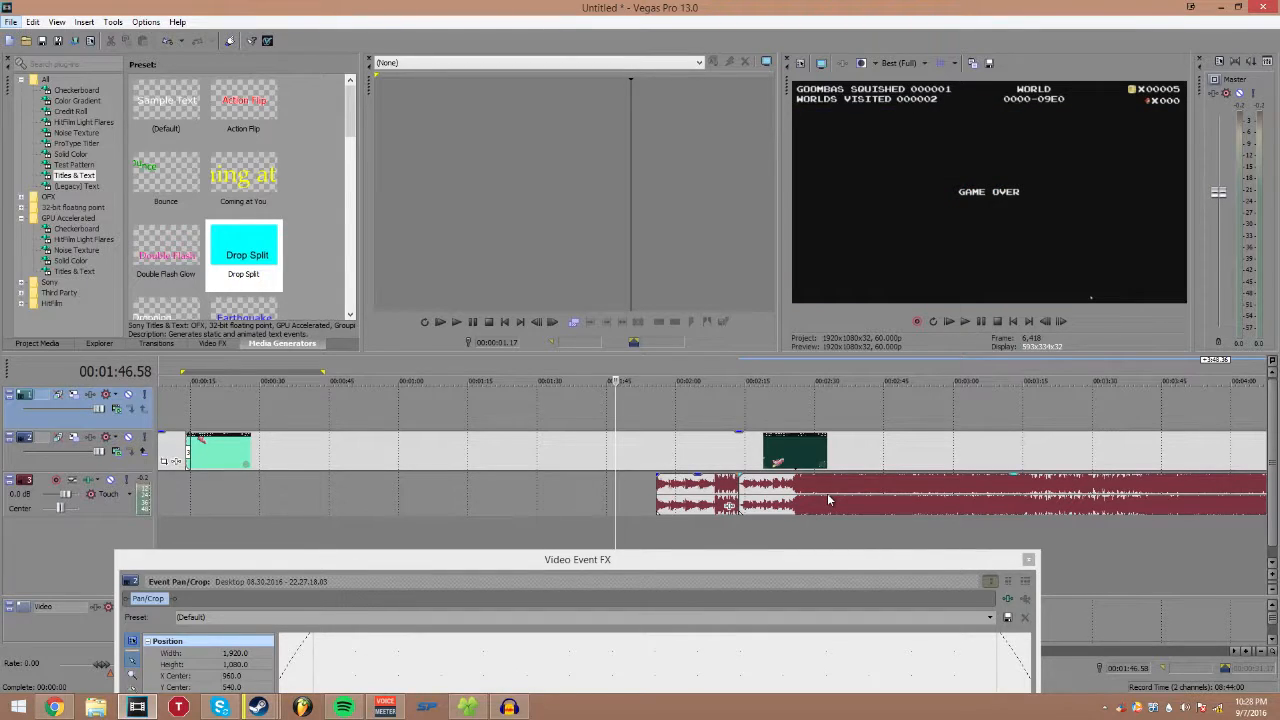
Step: Move the second audio event earlier to overlap the end of the first, and play the crossfade from 00:02:05.08
drag(835, 494, 808, 495)
click(700, 487)
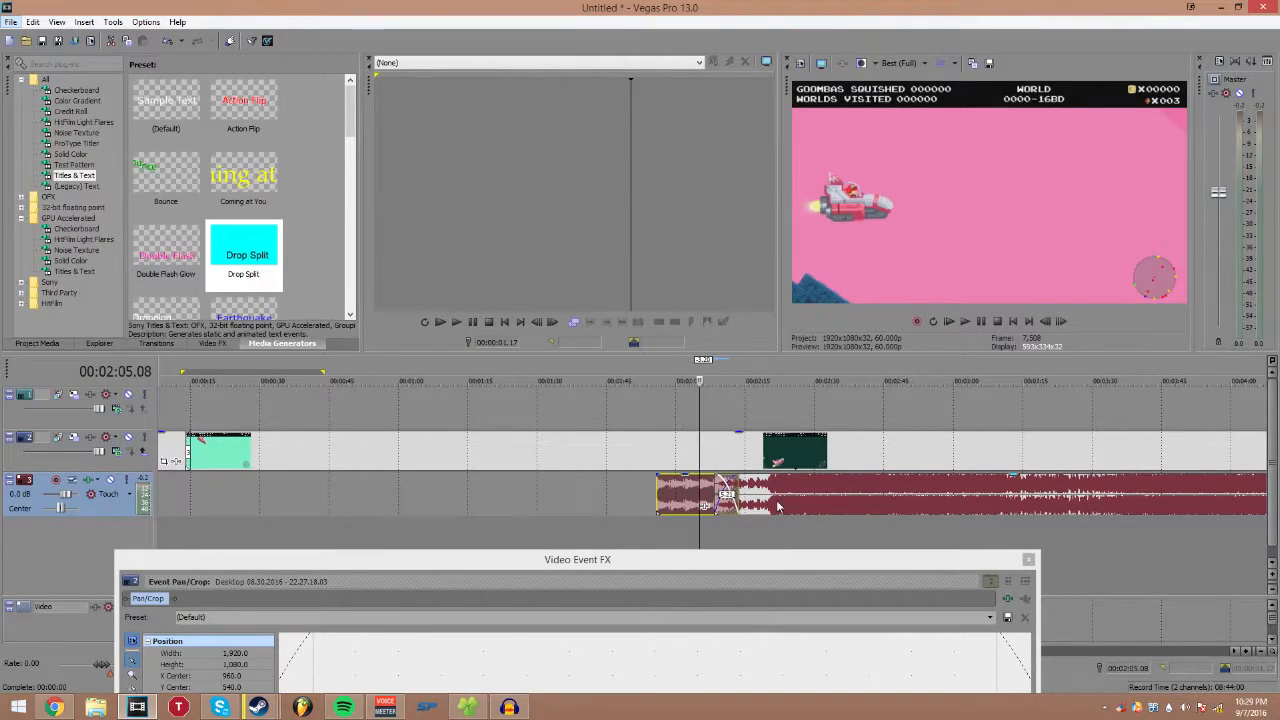
key(space)
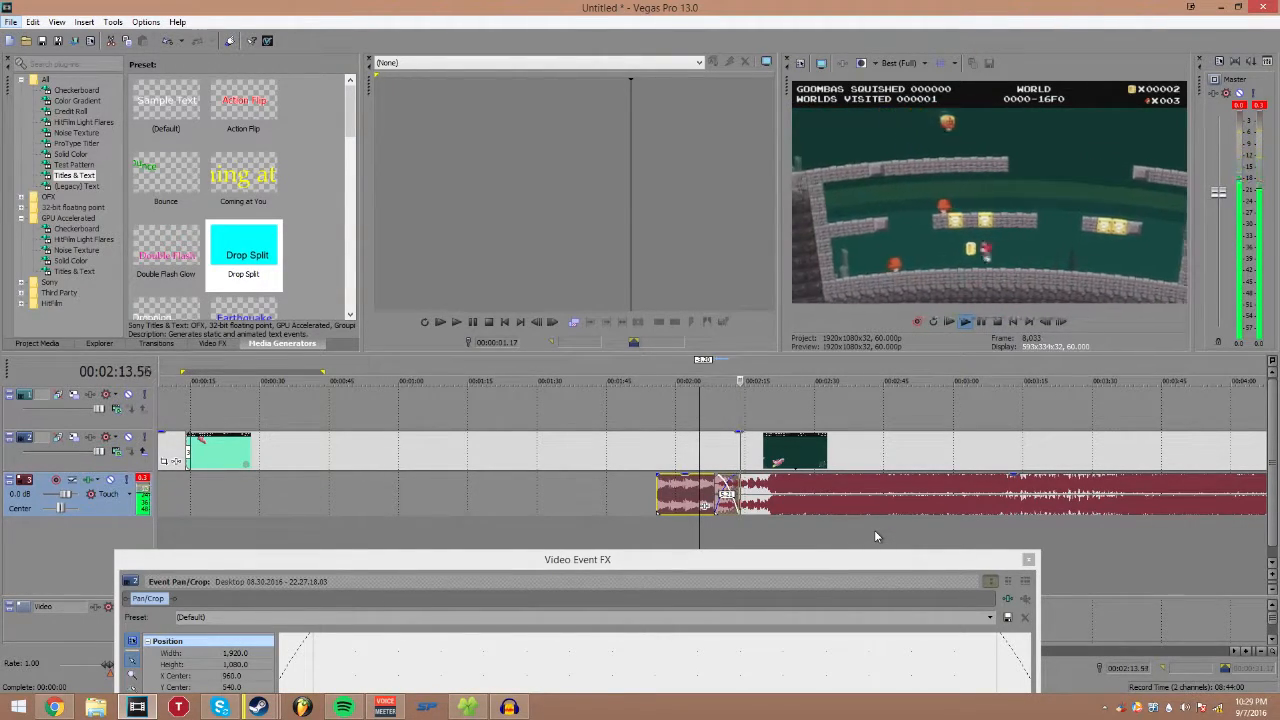
key(space)
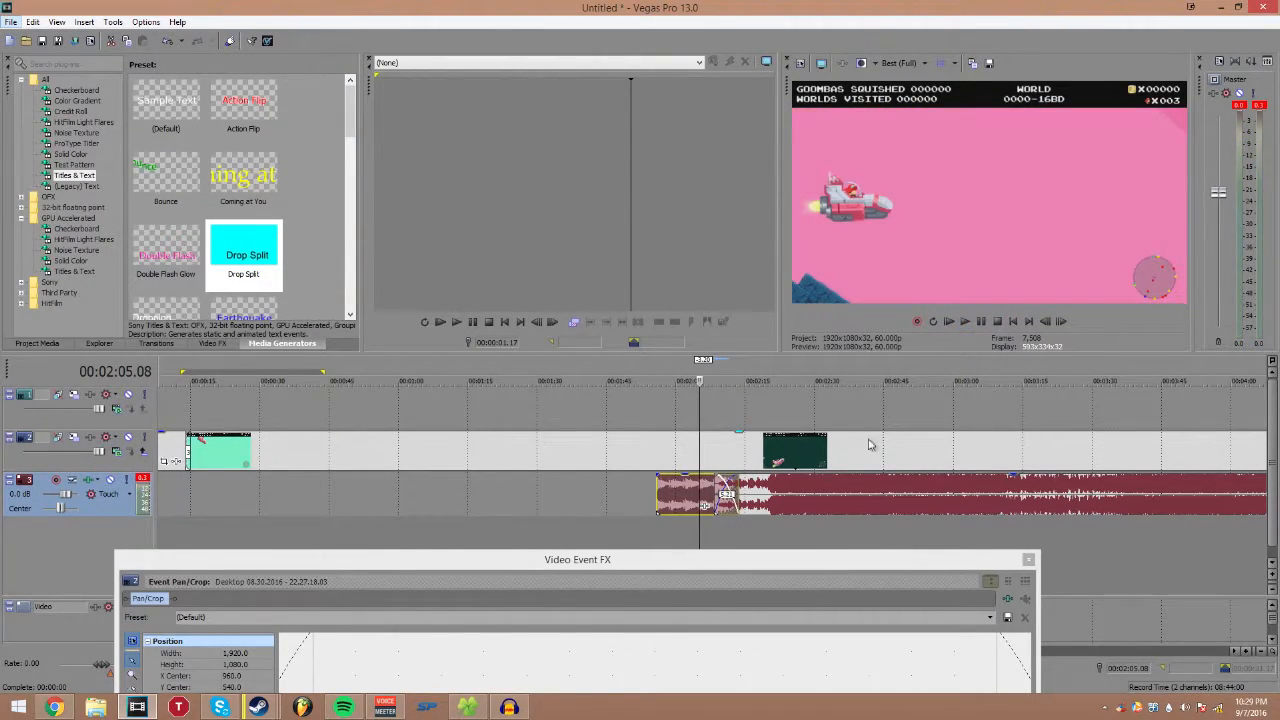
Step: Move the first audio event earlier, to start at about 00:01:50, so that it no longer overlaps the second
mouse_move(671, 492)
mouse_down()
mouse_move(628, 508)
mouse_move(645, 514)
mouse_move(647, 500)
mouse_up()
scroll(678, 492, down, 2)
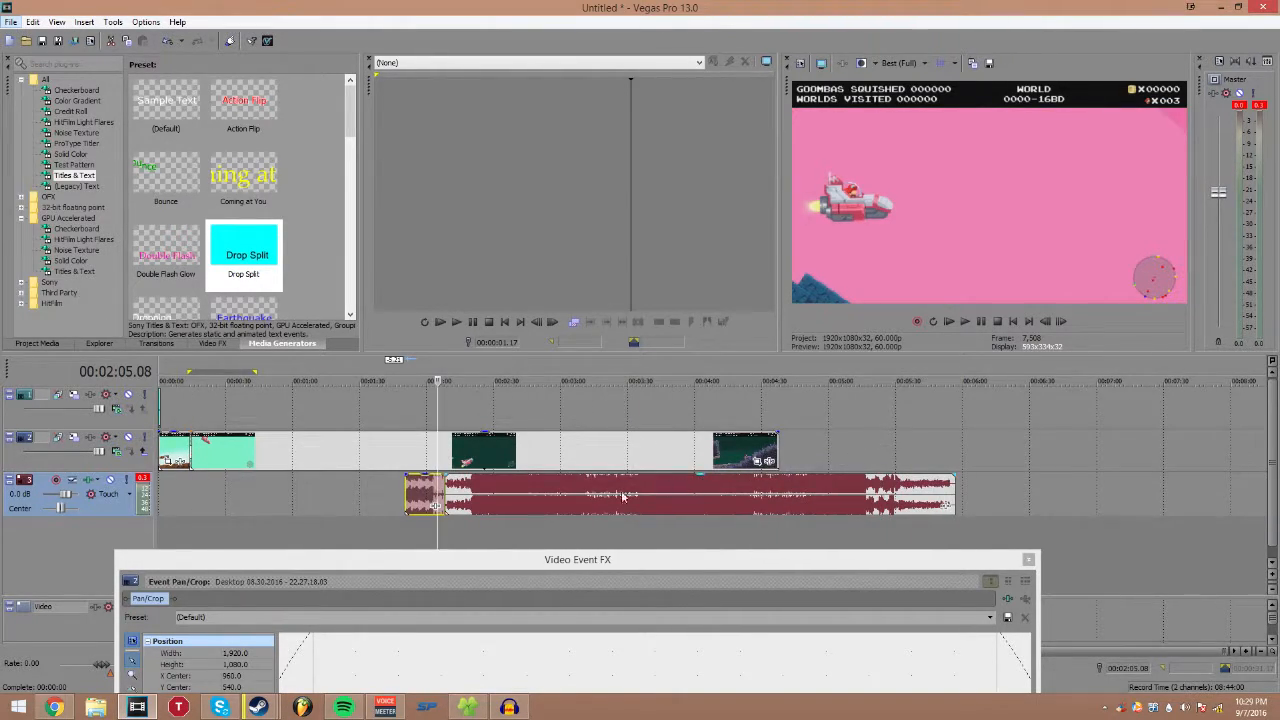
click(434, 497)
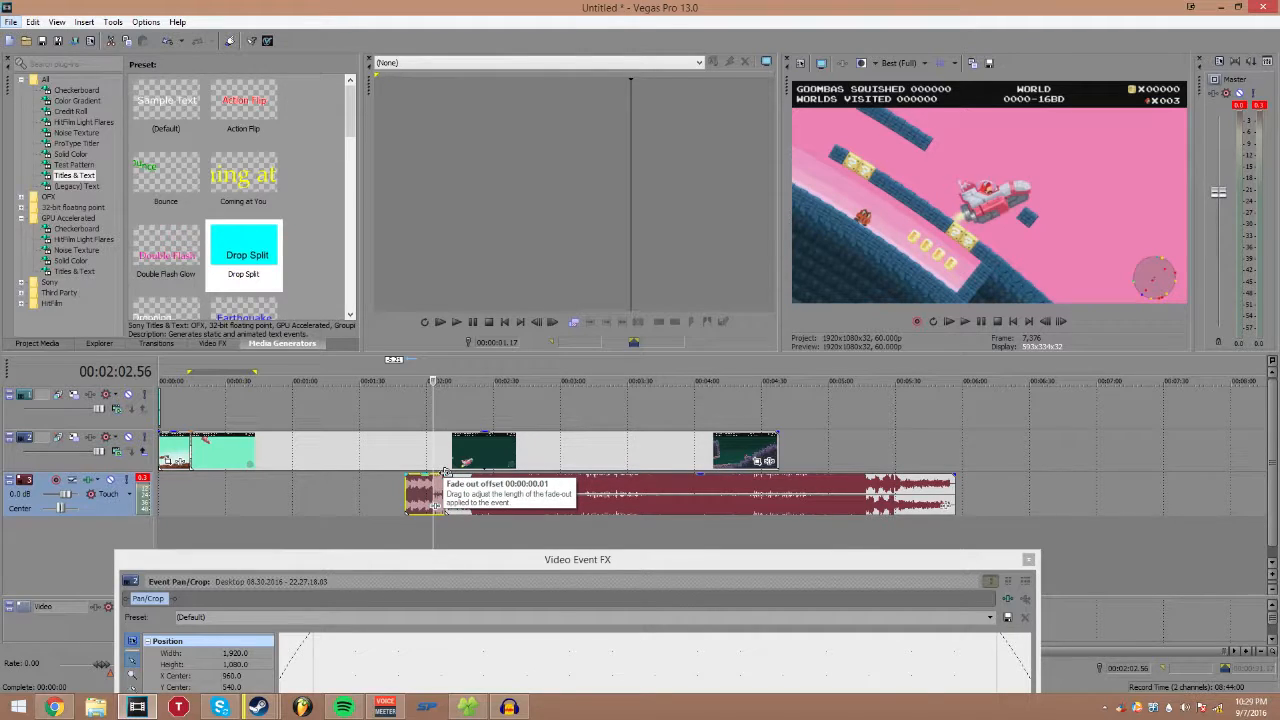
Step: Try a fade-out on the end of the first audio event, playing it back, and undo it
drag(444, 470, 427, 480)
key(space)
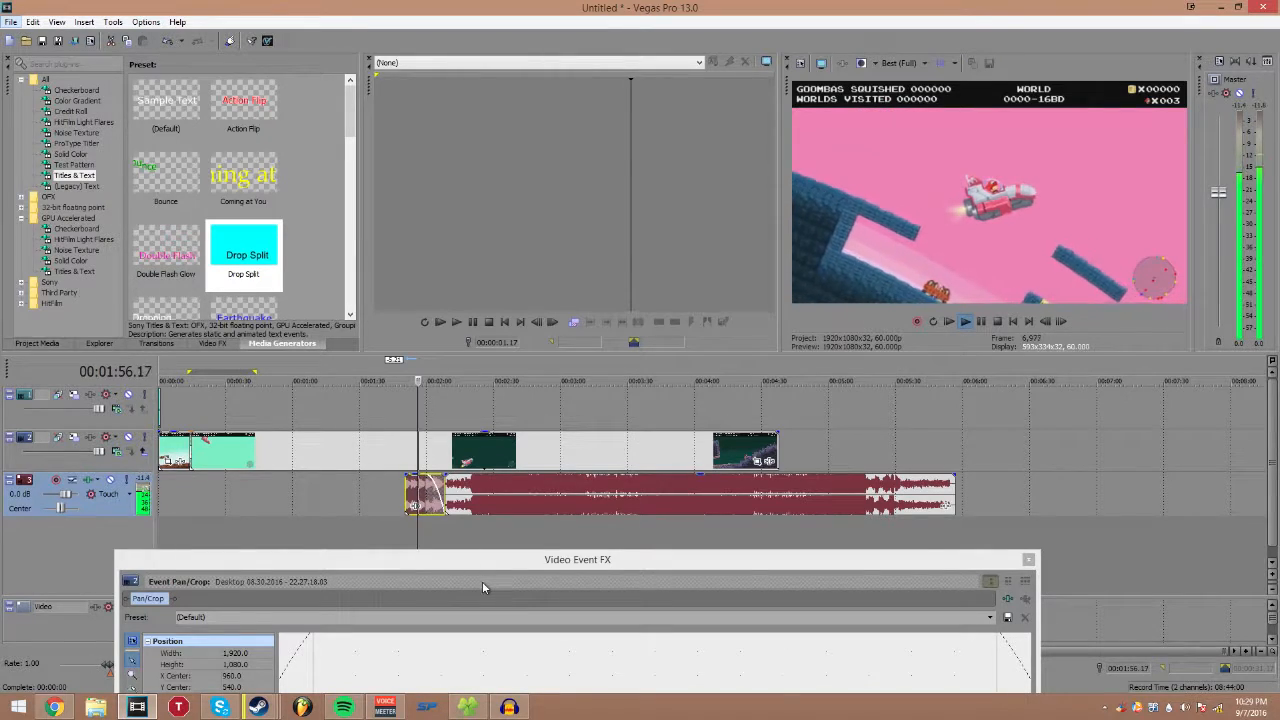
key(space)
click(426, 496)
key(space)
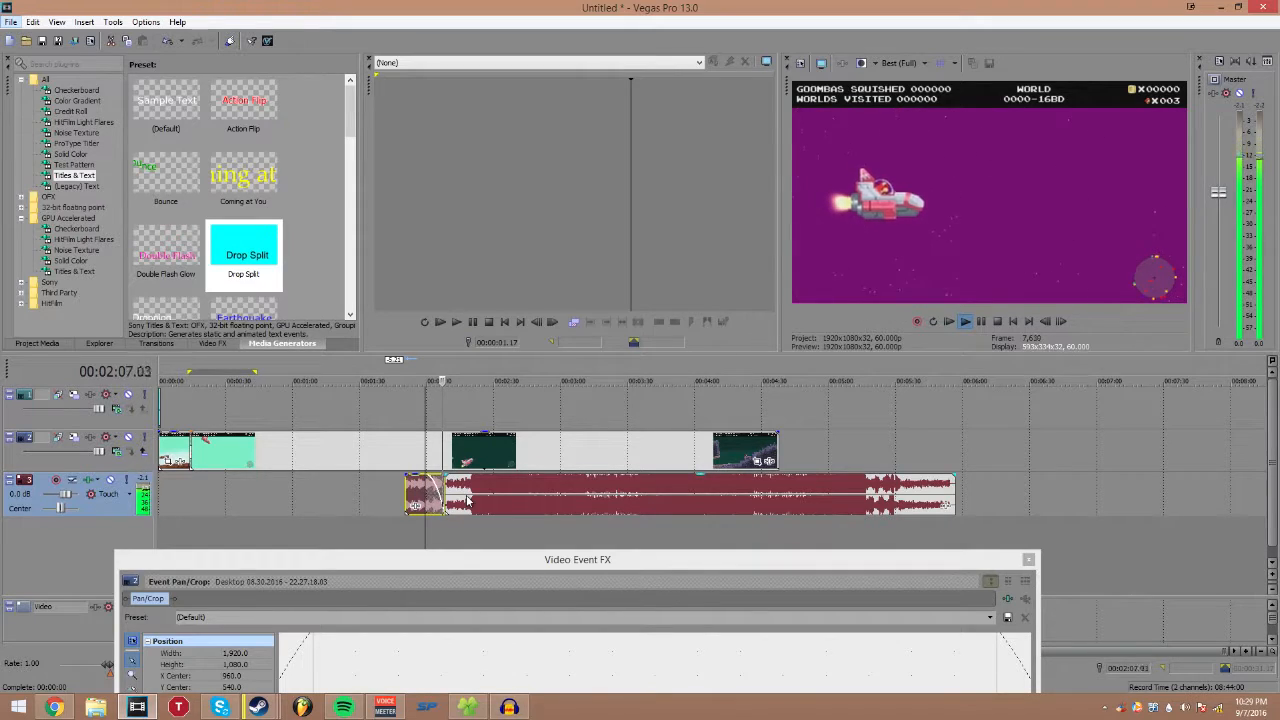
key(space)
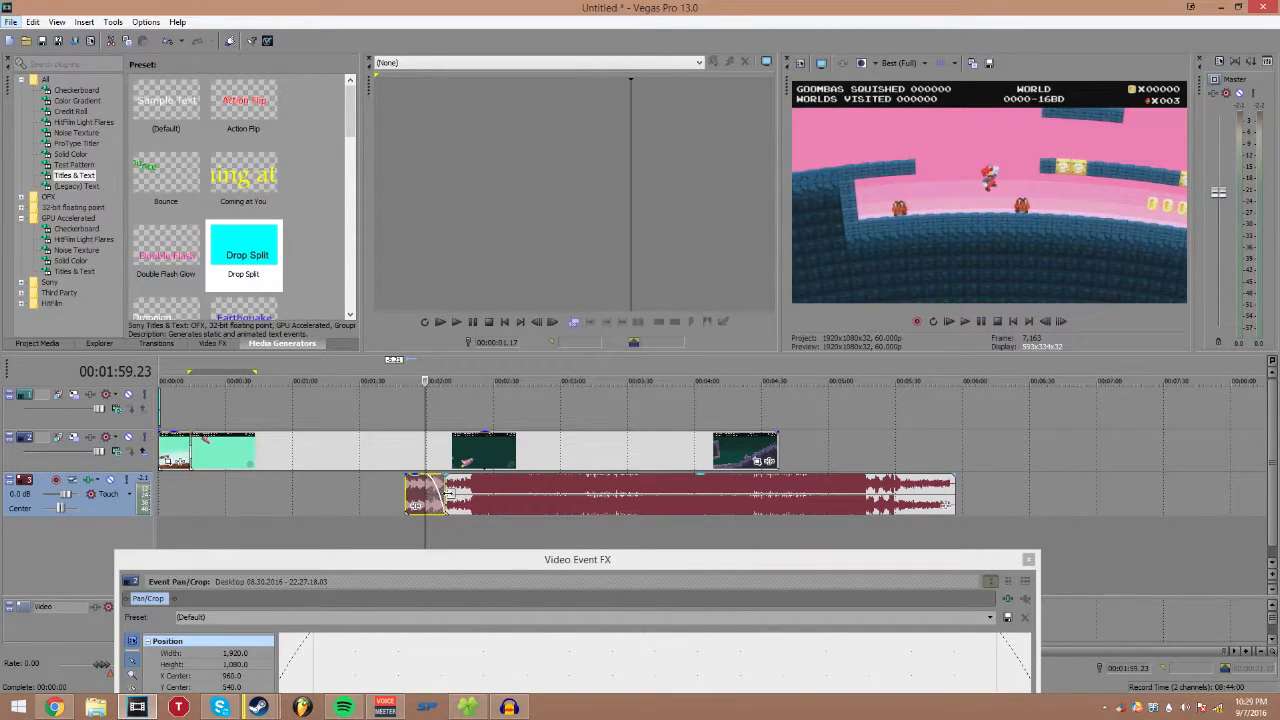
key(ctrl+z)
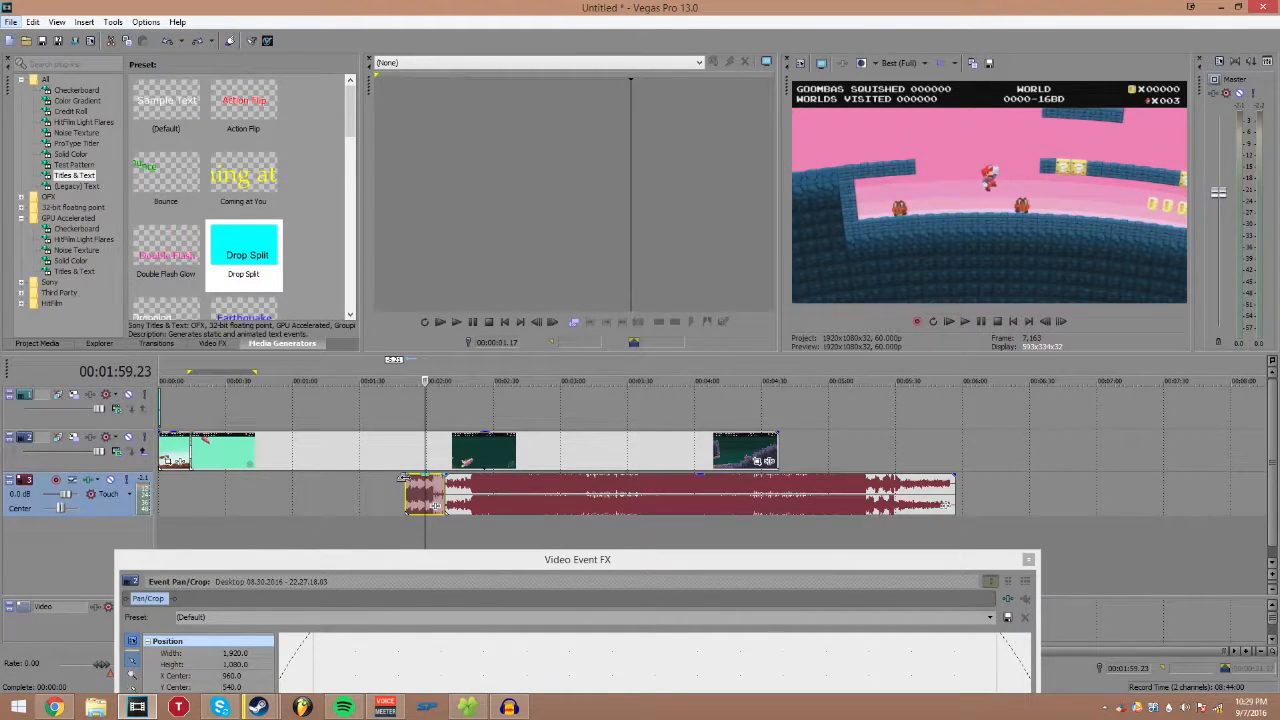
mouse_move(408, 479)
mouse_down()
mouse_move(478, 497)
mouse_move(406, 497)
mouse_up()
click(509, 504)
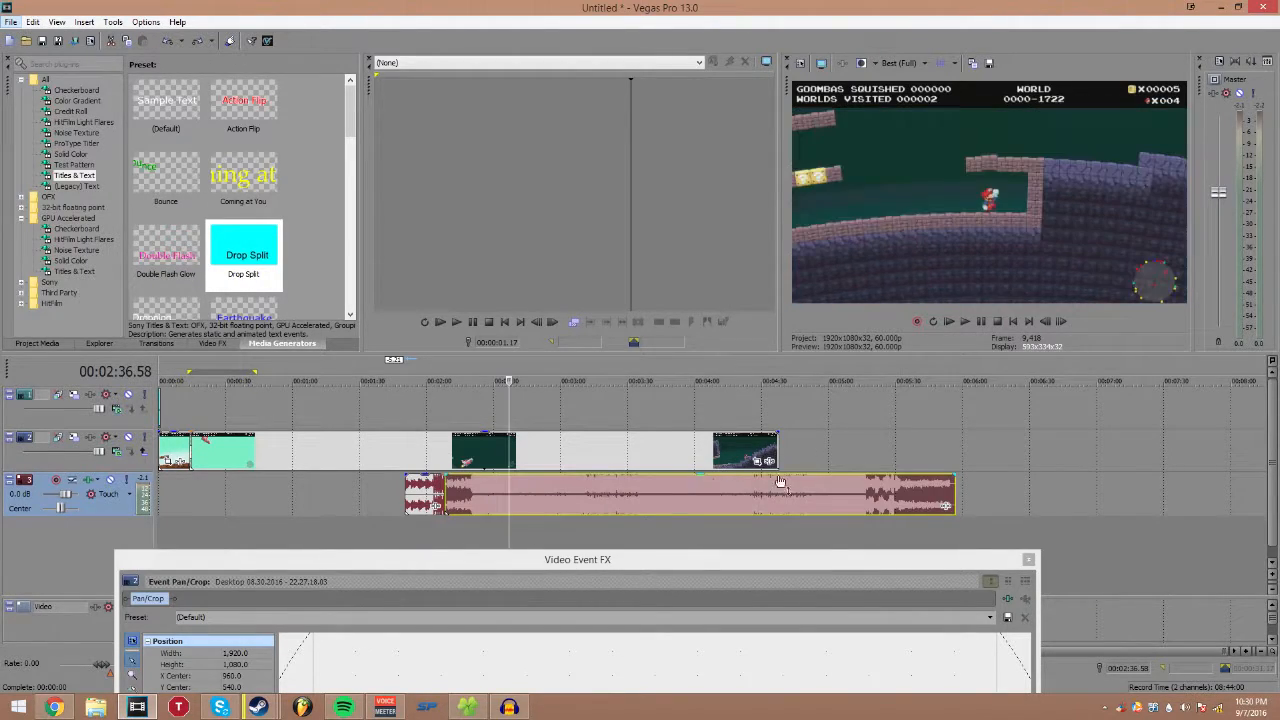
drag(611, 566, 516, 528)
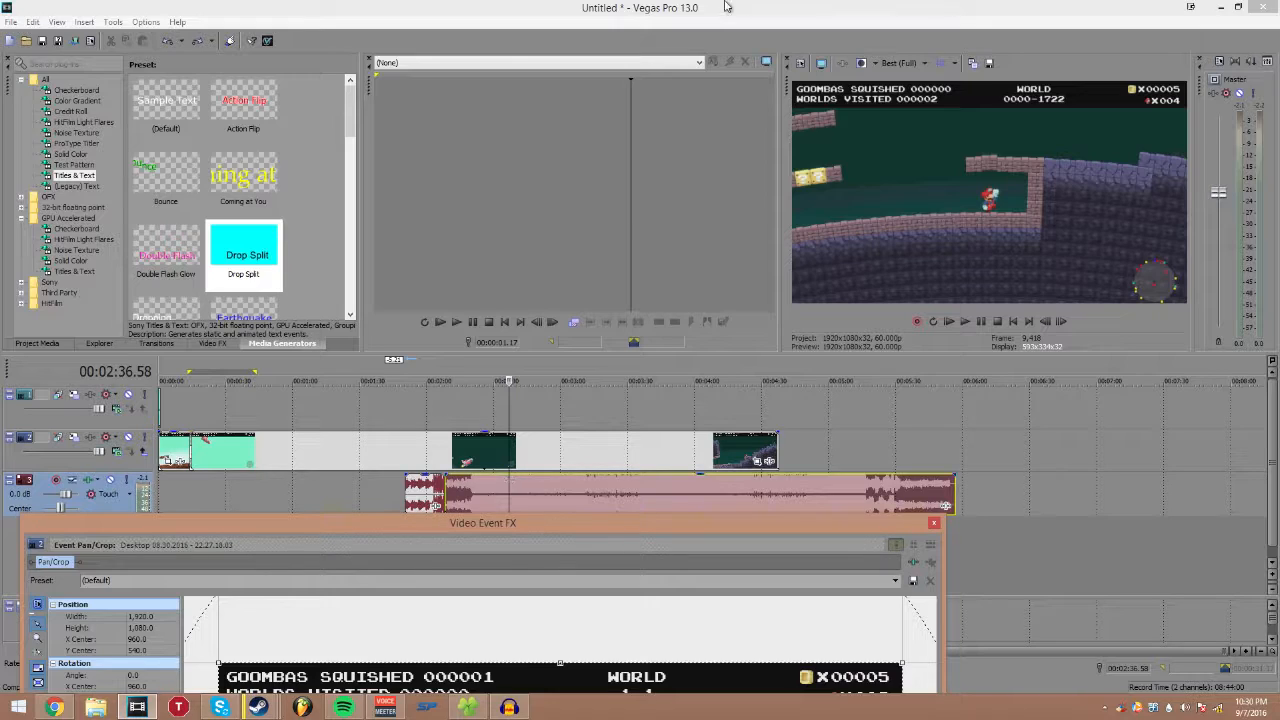
drag(313, 531, 436, 424)
drag(752, 421, 809, 503)
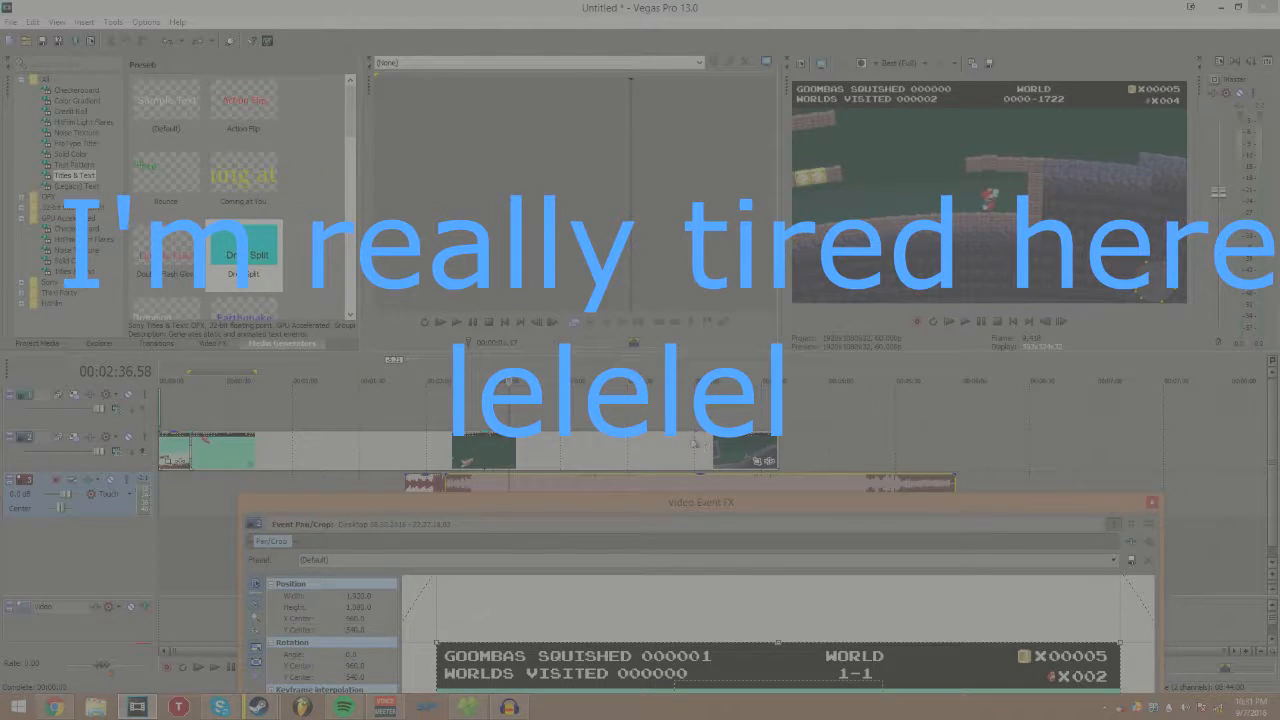
drag(727, 502, 667, 519)
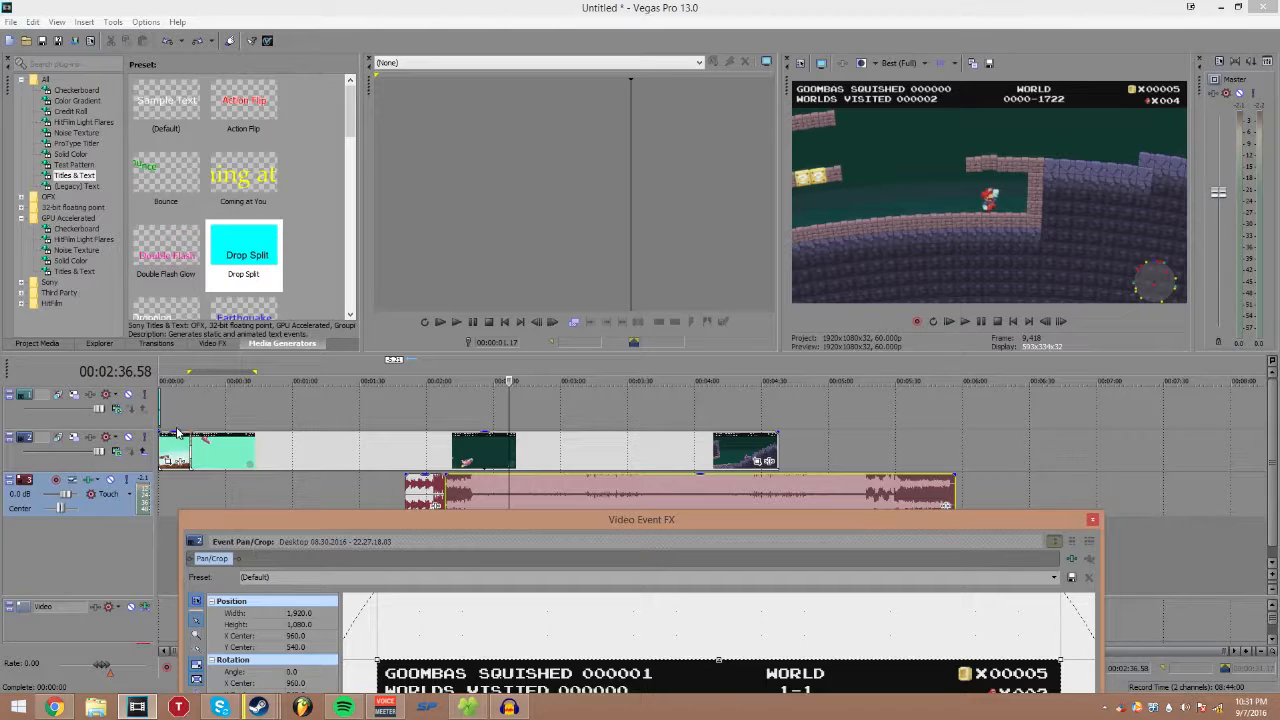
Step: Review the available video effects, transitions and media generators
click(200, 346)
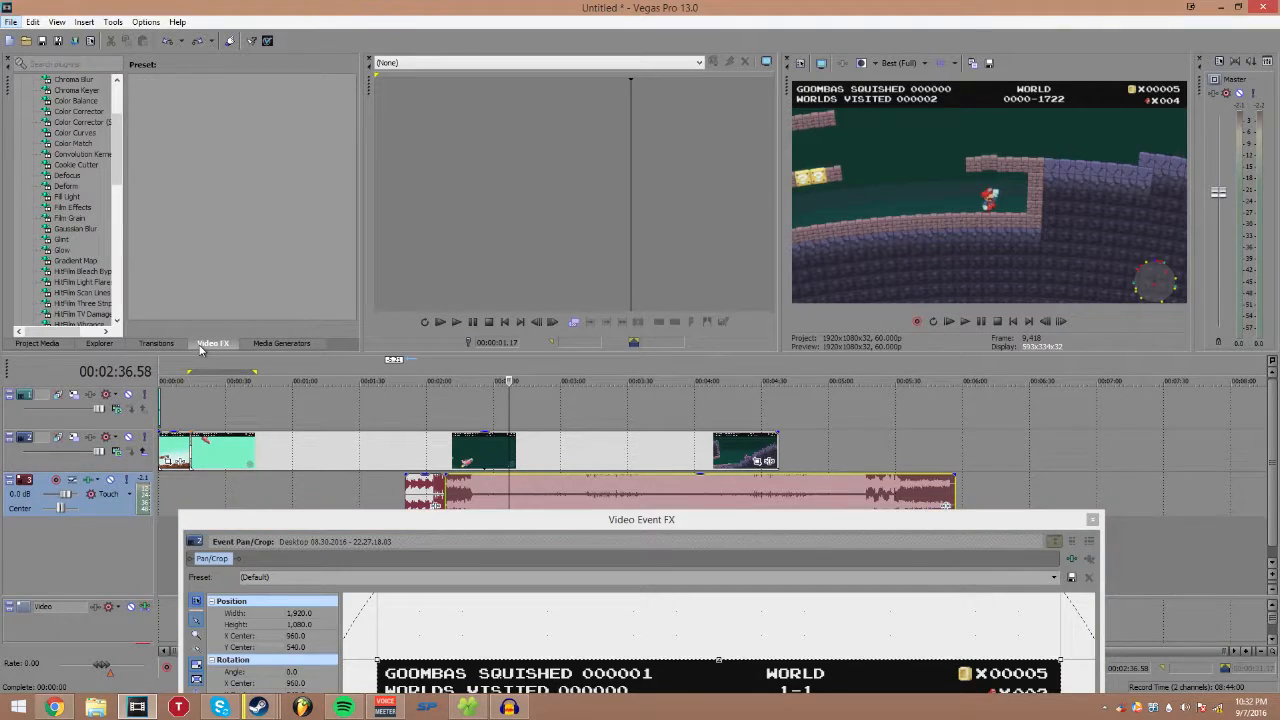
click(158, 344)
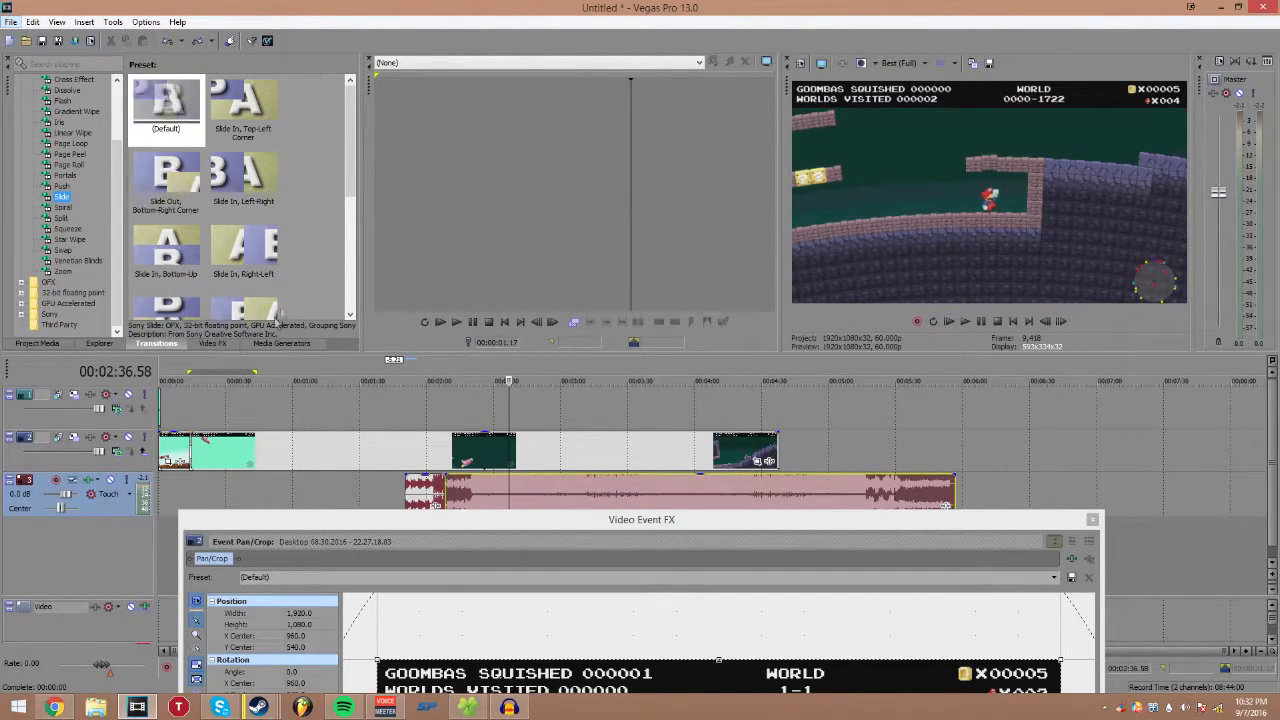
click(283, 344)
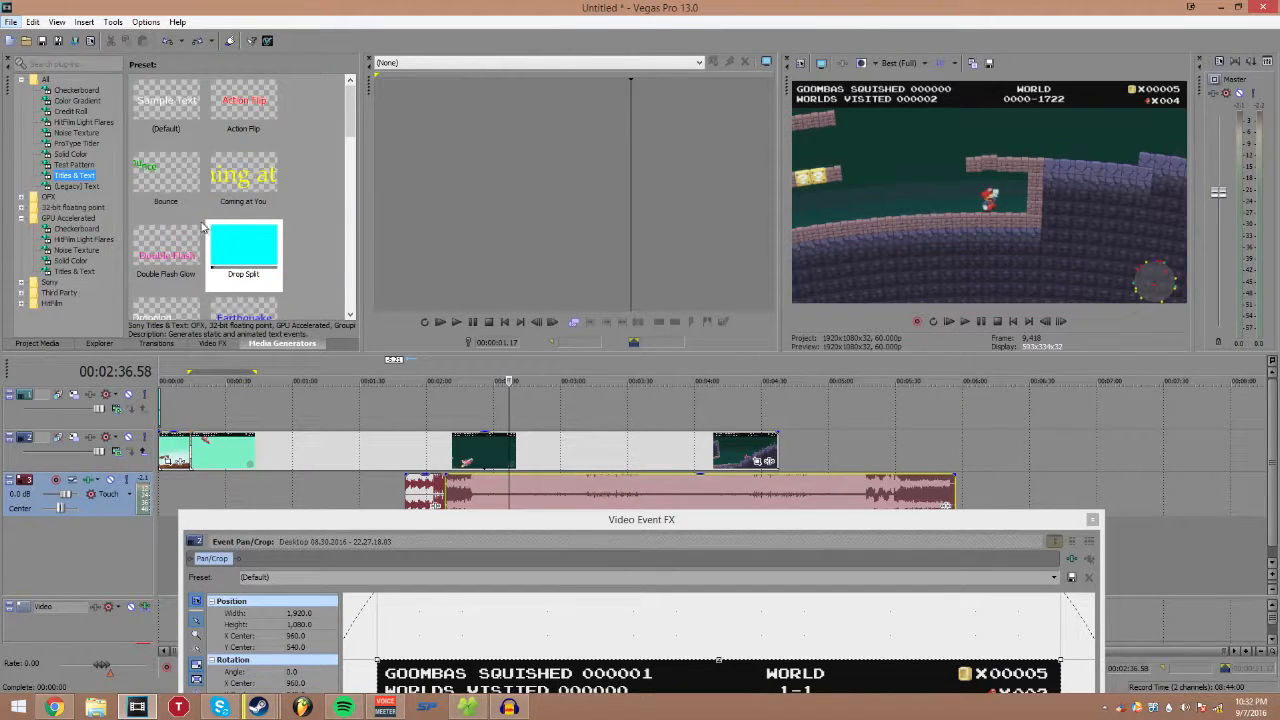